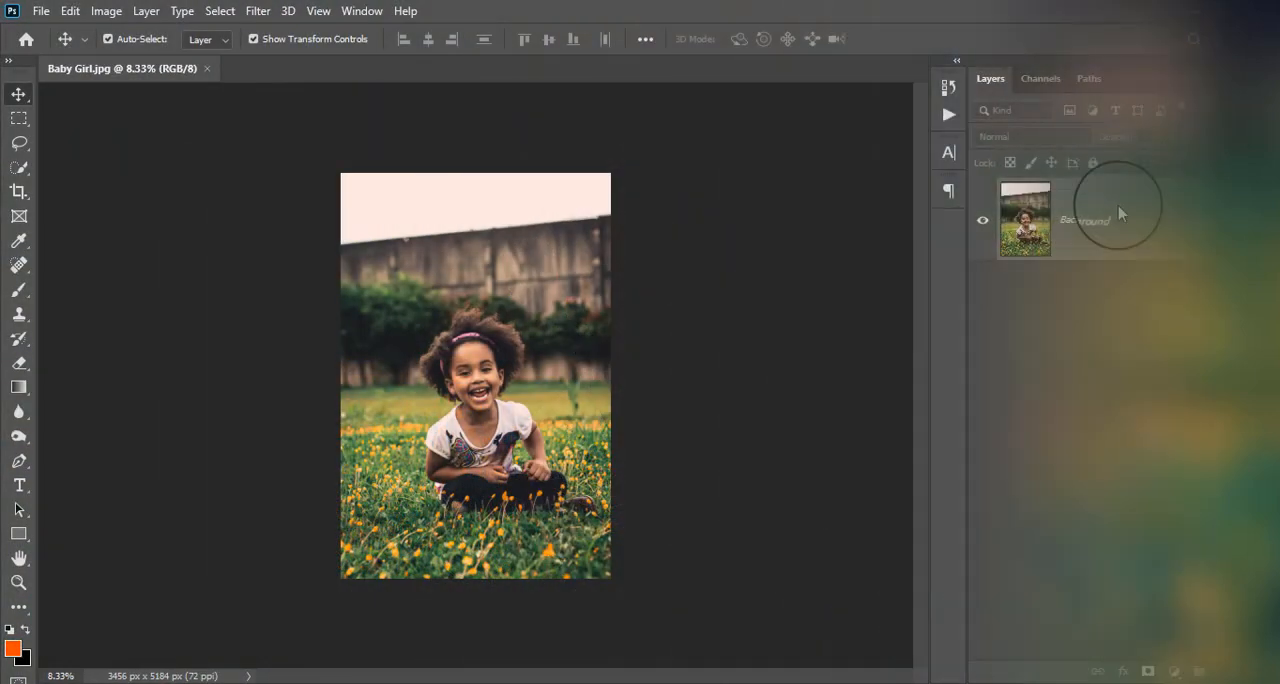
- Duplicate the Background layer and convert the copy for Smart Filters
{"action": "left_click", "coordinate": [1134, 224]}
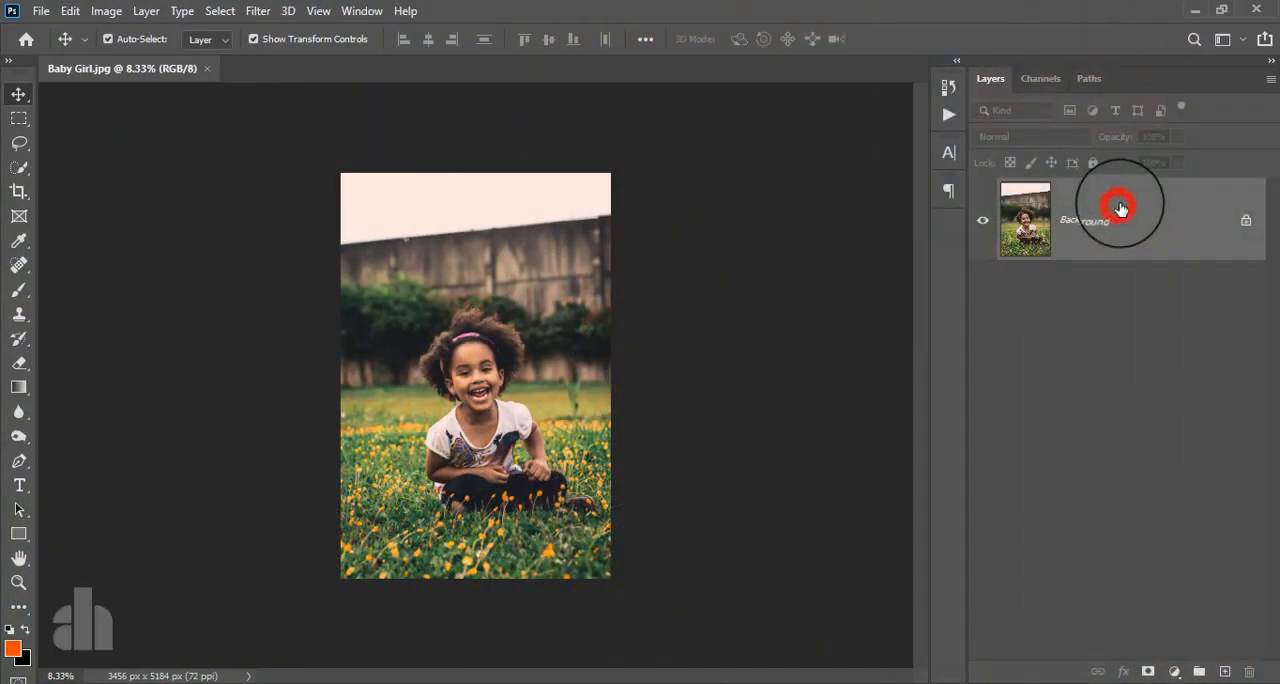
{"action": "left_click_drag", "start_coordinate": [1134, 224], "coordinate": [1220, 671]}
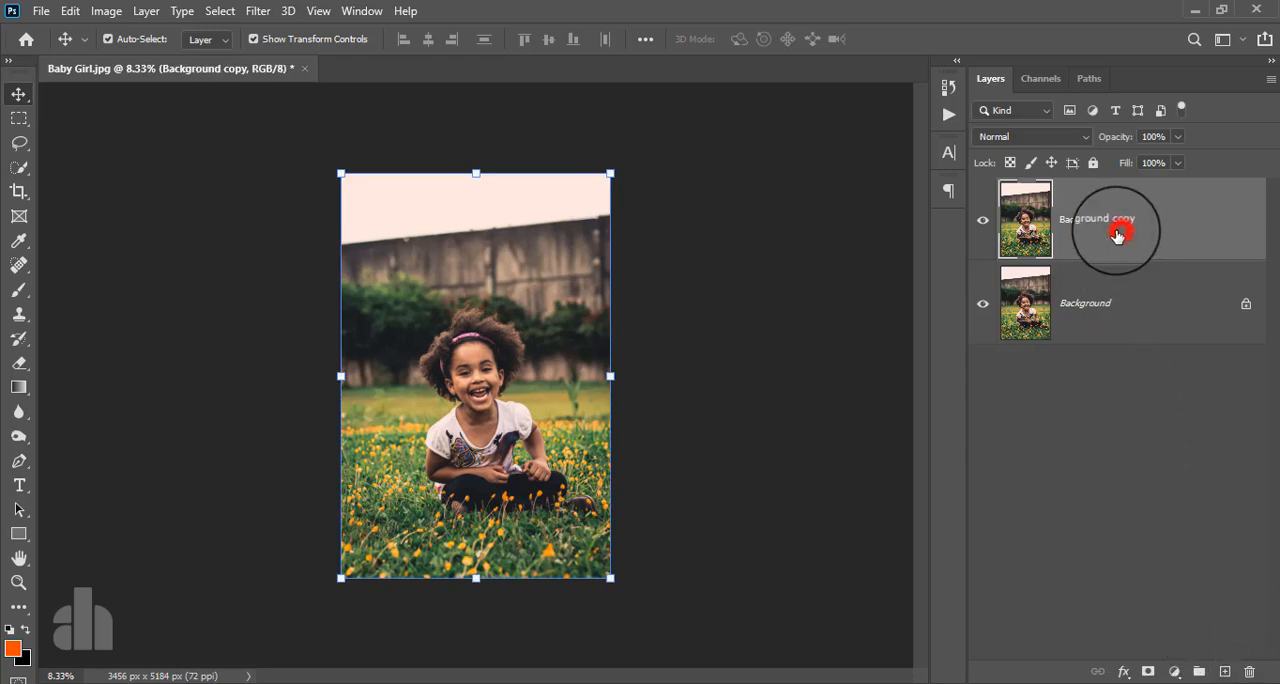
{"action": "scroll", "coordinate": [421, 391], "scroll_direction": "up", "scroll_amount": 2}
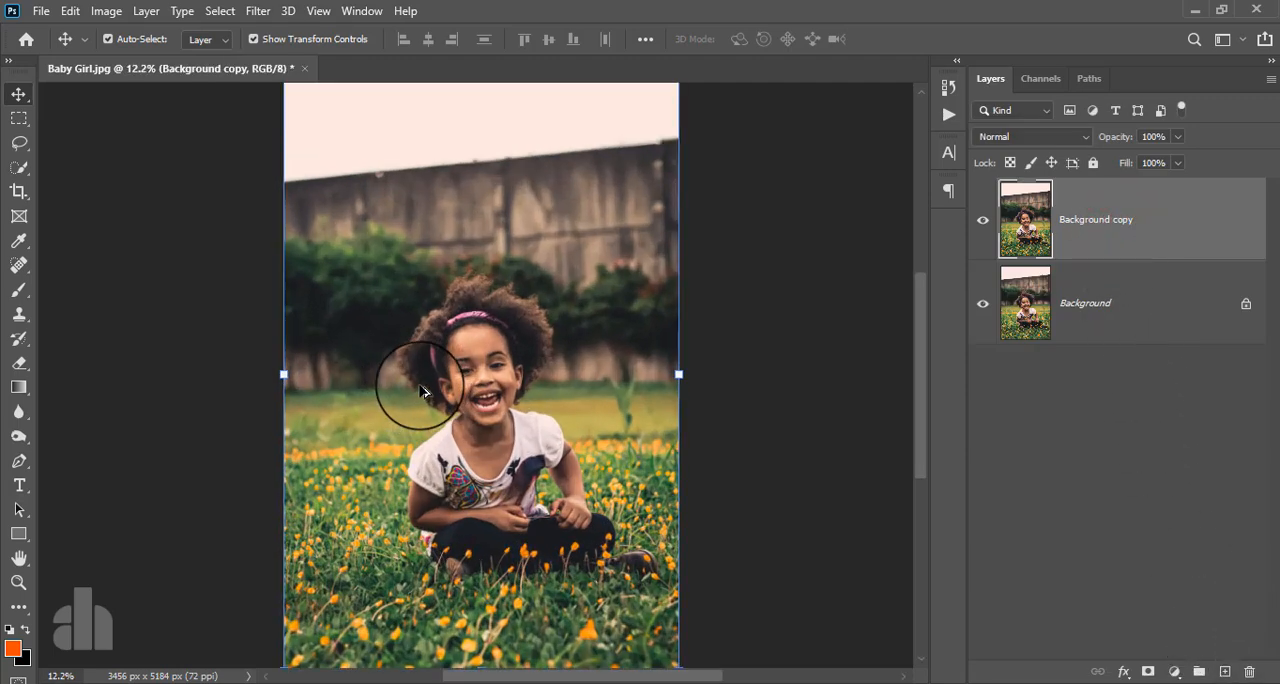
{"action": "scroll", "coordinate": [421, 391], "scroll_direction": "down", "scroll_amount": 1}
{"action": "left_click", "coordinate": [246, 13]}
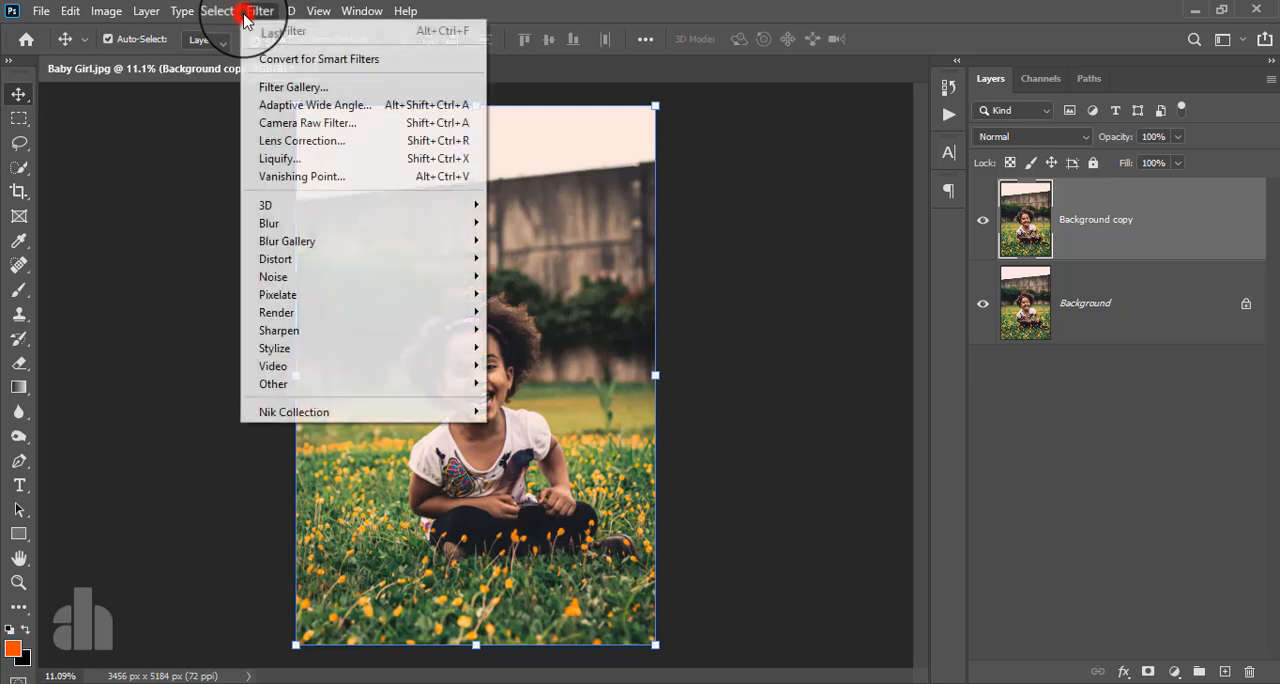
{"action": "left_click", "coordinate": [288, 58]}
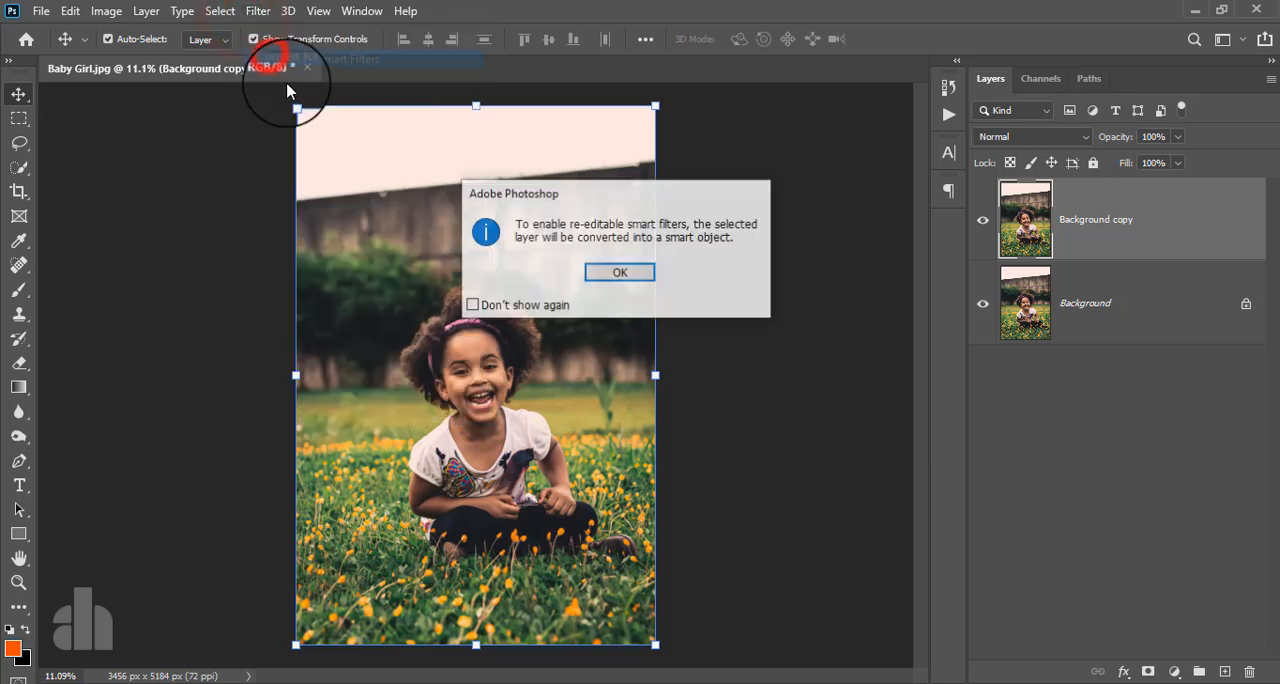
{"action": "left_click", "coordinate": [617, 274]}
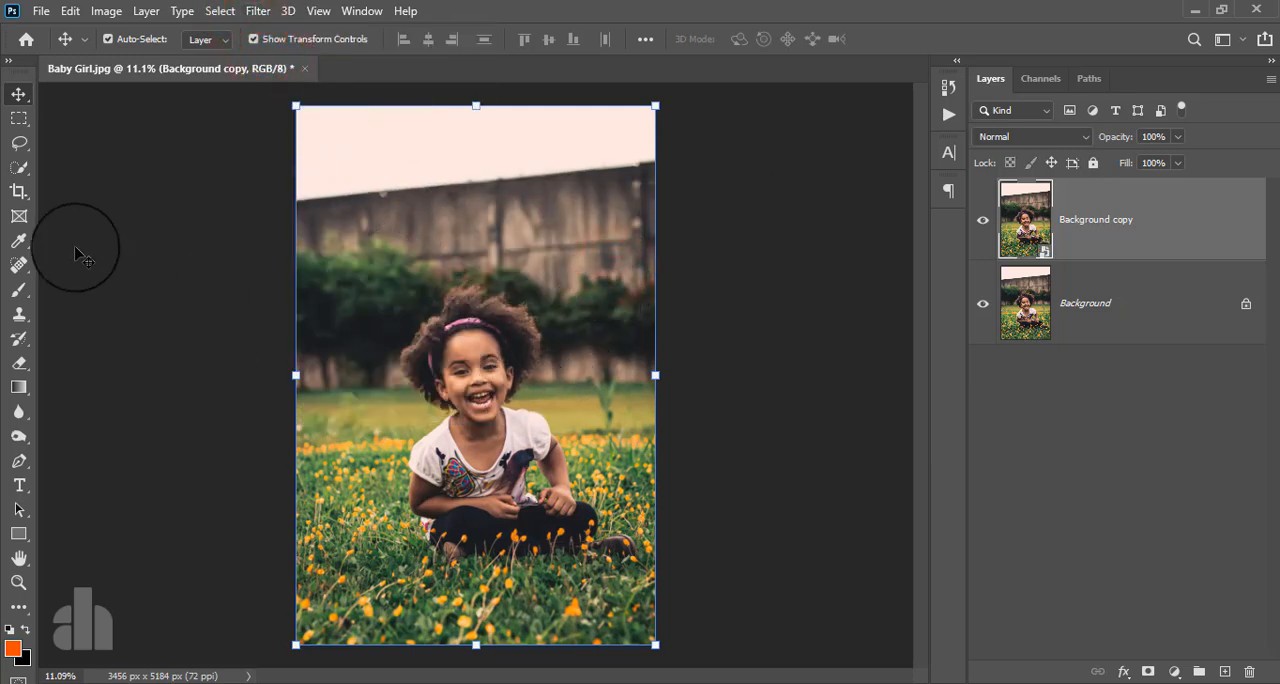
- Select the seated girl from hair to legs on the Background copy layer with the Quick Selection tool
{"action": "left_click", "coordinate": [20, 167]}
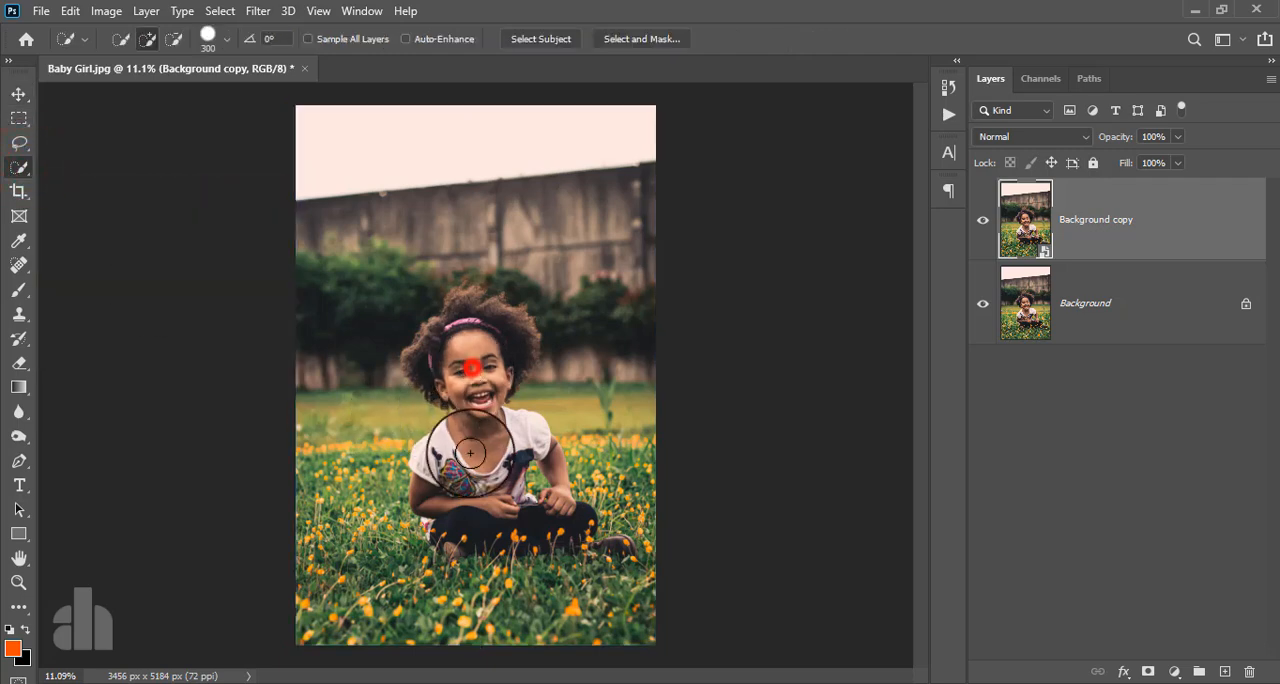
{"action": "mouse_move", "coordinate": [470, 455]}
{"action": "left_mouse_down"}
{"action": "mouse_move", "coordinate": [451, 347]}
{"action": "mouse_move", "coordinate": [424, 353]}
{"action": "mouse_move", "coordinate": [465, 313]}
{"action": "mouse_move", "coordinate": [496, 329]}
{"action": "left_mouse_up"}
{"action": "mouse_move", "coordinate": [479, 384]}
{"action": "left_mouse_down"}
{"action": "mouse_move", "coordinate": [492, 432]}
{"action": "mouse_move", "coordinate": [520, 436]}
{"action": "mouse_move", "coordinate": [496, 445]}
{"action": "mouse_move", "coordinate": [484, 507]}
{"action": "mouse_move", "coordinate": [448, 496]}
{"action": "mouse_move", "coordinate": [496, 519]}
{"action": "mouse_move", "coordinate": [504, 541]}
{"action": "mouse_move", "coordinate": [598, 528]}
{"action": "mouse_move", "coordinate": [697, 567]}
{"action": "mouse_move", "coordinate": [708, 559]}
{"action": "mouse_move", "coordinate": [554, 585]}
{"action": "mouse_move", "coordinate": [418, 563]}
{"action": "left_mouse_up"}
- Refine the girl's selection around her shoes and arm, excluding the grass gap between arm and torso
{"action": "scroll", "coordinate": [503, 537], "scroll_direction": "up", "scroll_amount": 2}
{"action": "scroll", "coordinate": [503, 537], "scroll_direction": "up", "scroll_amount": 1}
{"action": "left_click", "coordinate": [773, 593], "text": "alt"}
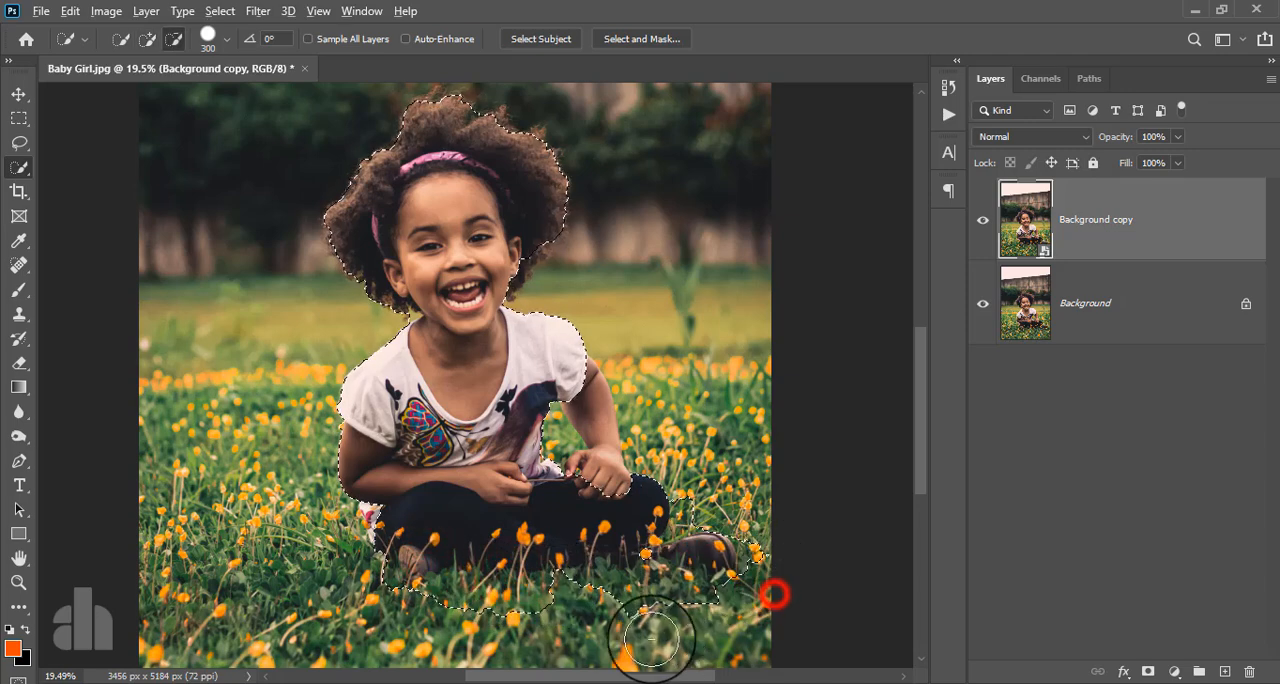
{"action": "left_click", "coordinate": [650, 553]}
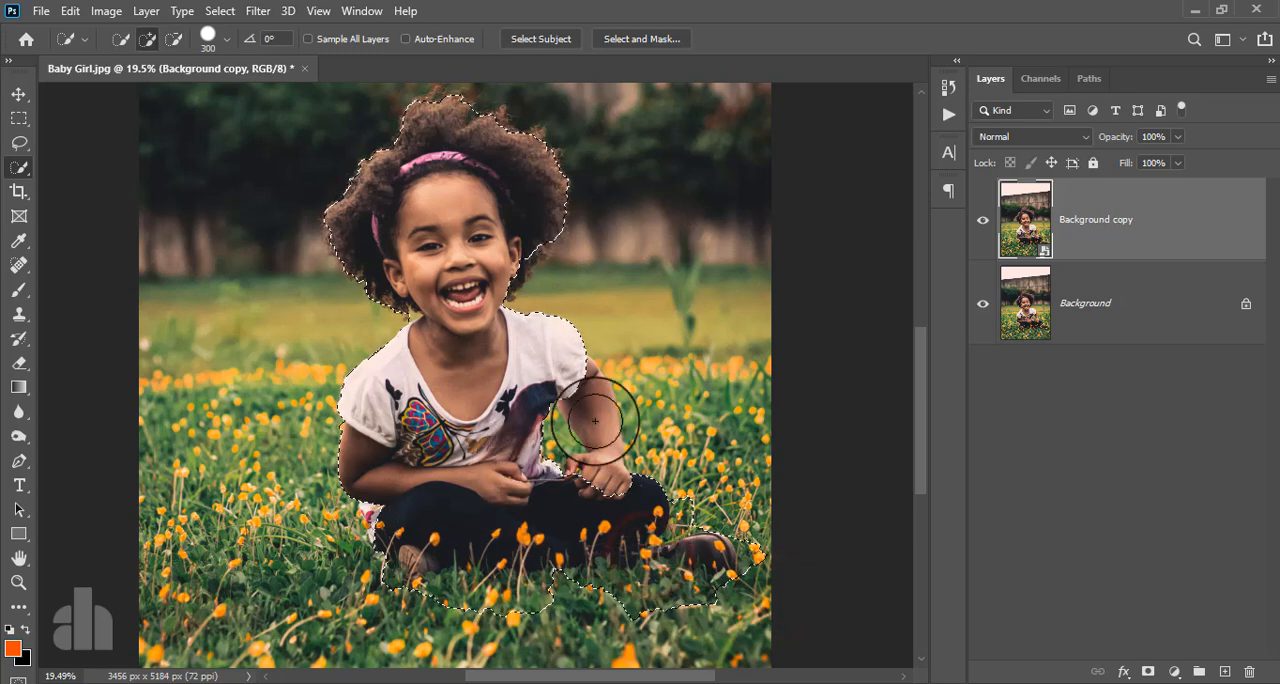
{"action": "left_click", "coordinate": [575, 374]}
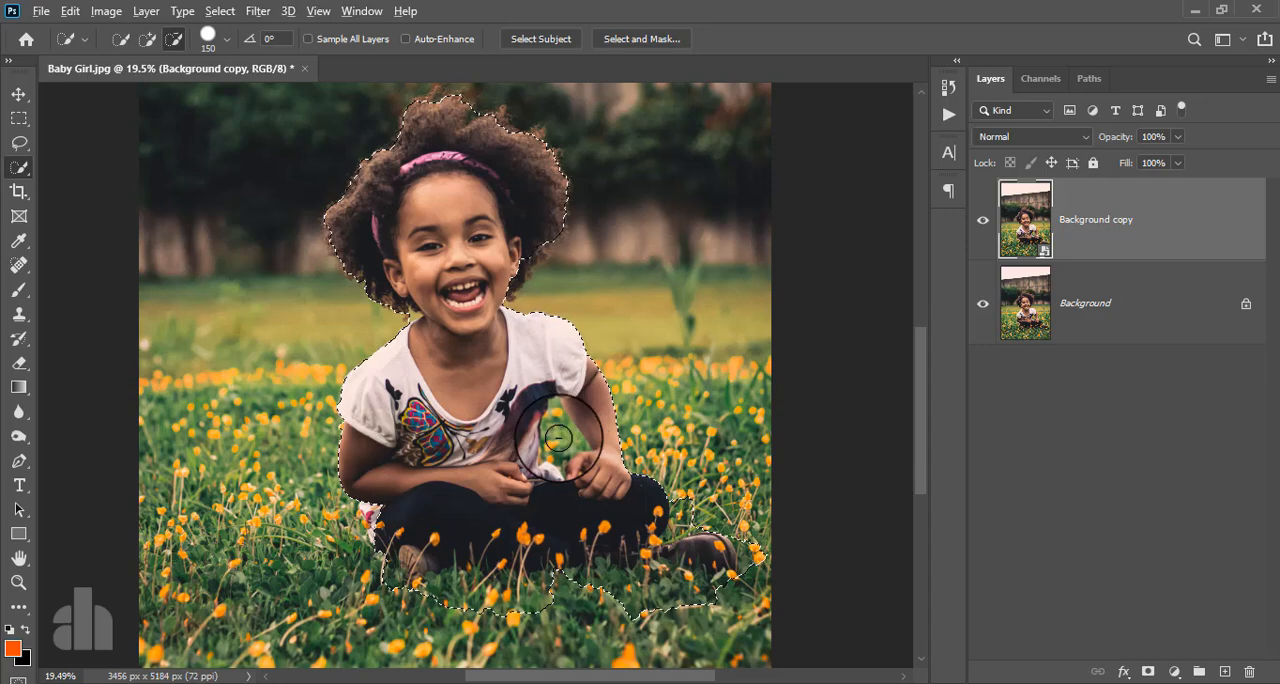
{"action": "left_click", "coordinate": [558, 438], "text": "alt"}
- Clean up the selection edge along the girl's sleeve, arm, shirt hem and hair with a size 80 brush
{"action": "scroll", "coordinate": [558, 438], "scroll_direction": "up", "scroll_amount": 3}
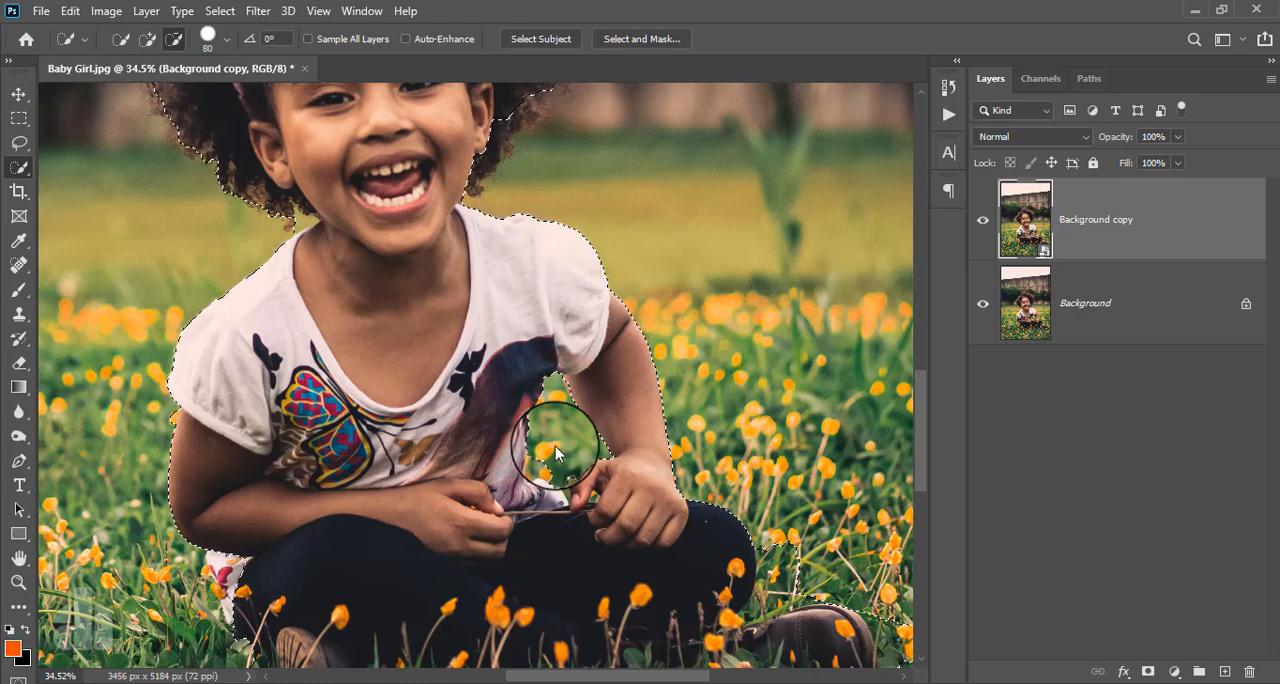
{"action": "left_click", "coordinate": [160, 415], "text": "alt"}
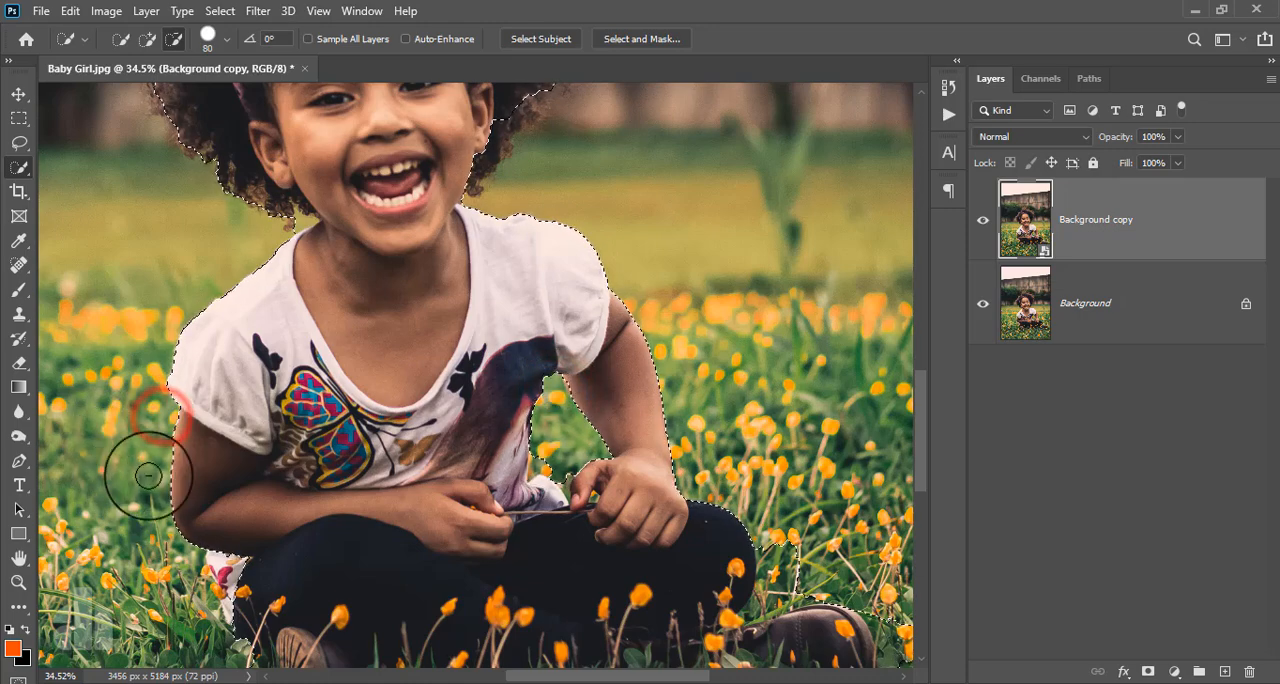
{"action": "left_click", "coordinate": [231, 568]}
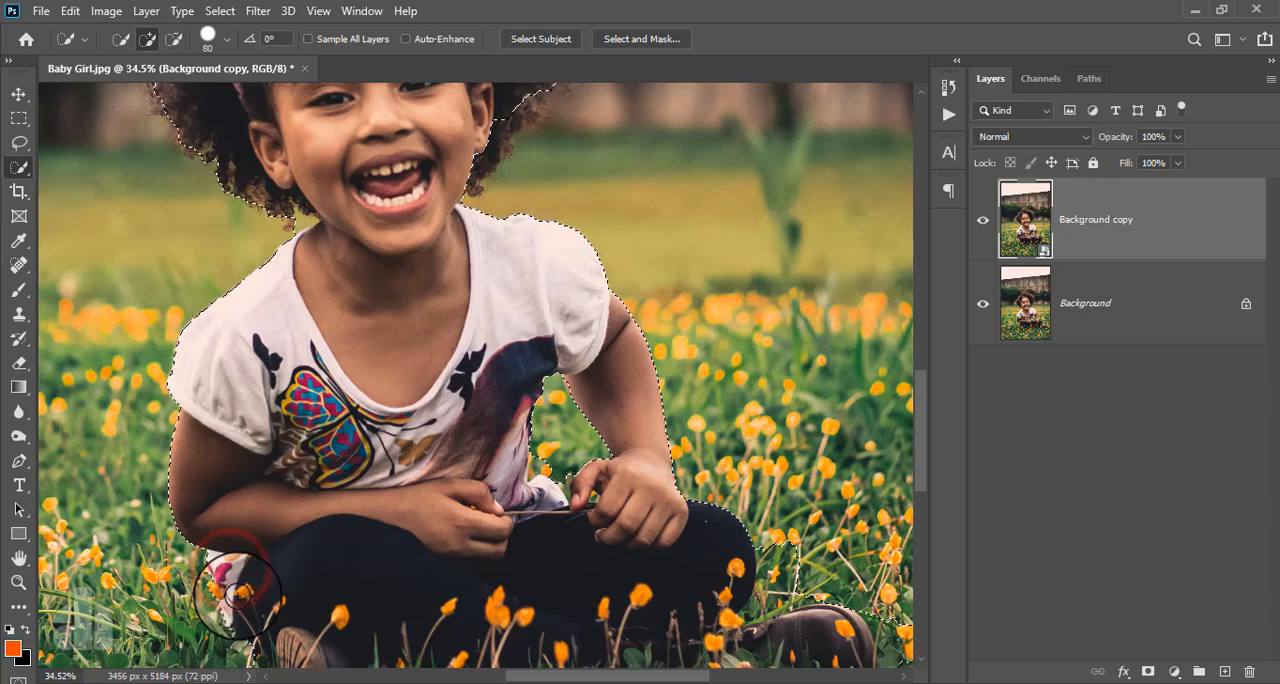
{"action": "scroll", "coordinate": [323, 543], "scroll_direction": "down", "scroll_amount": 2}
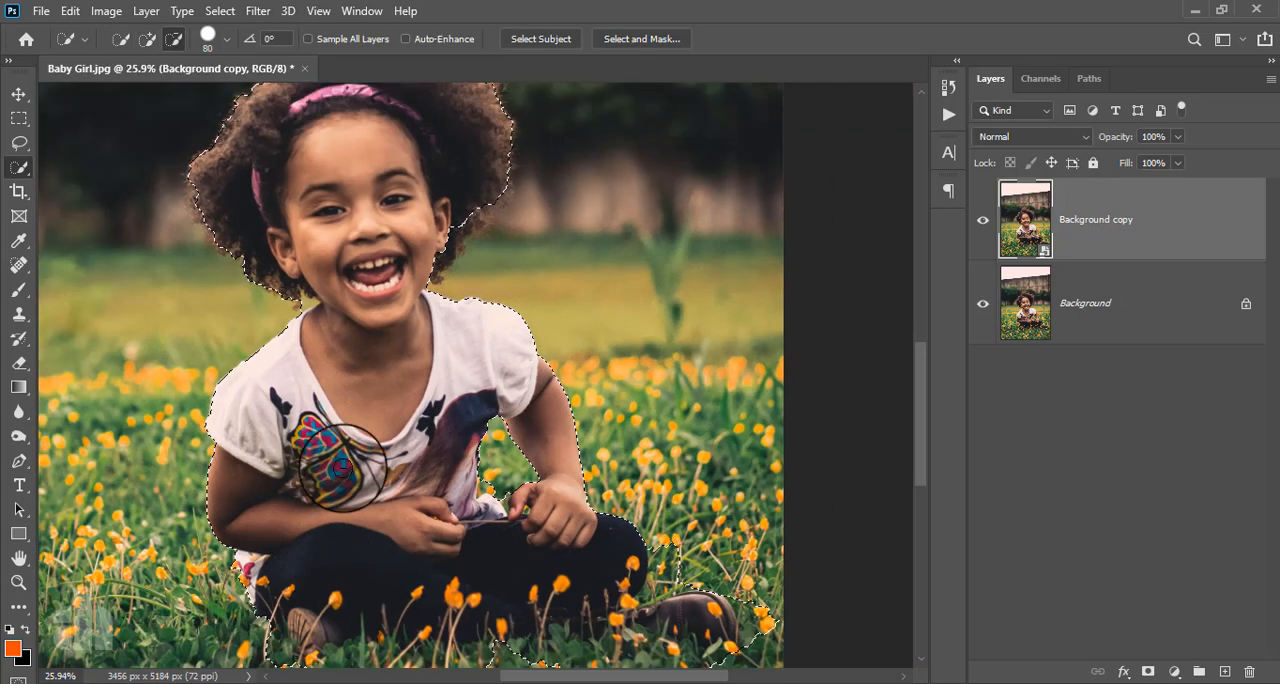
{"action": "left_click", "coordinate": [460, 212]}
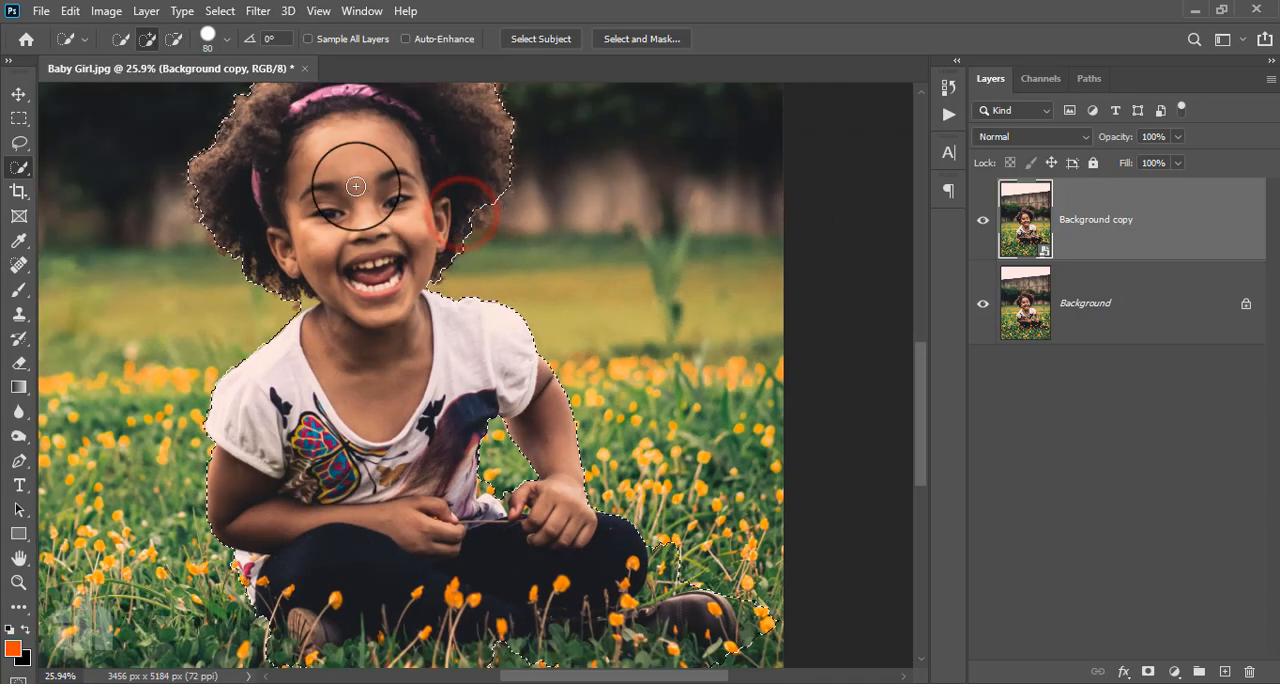
{"action": "scroll", "coordinate": [360, 310], "scroll_direction": "down", "scroll_amount": 3}
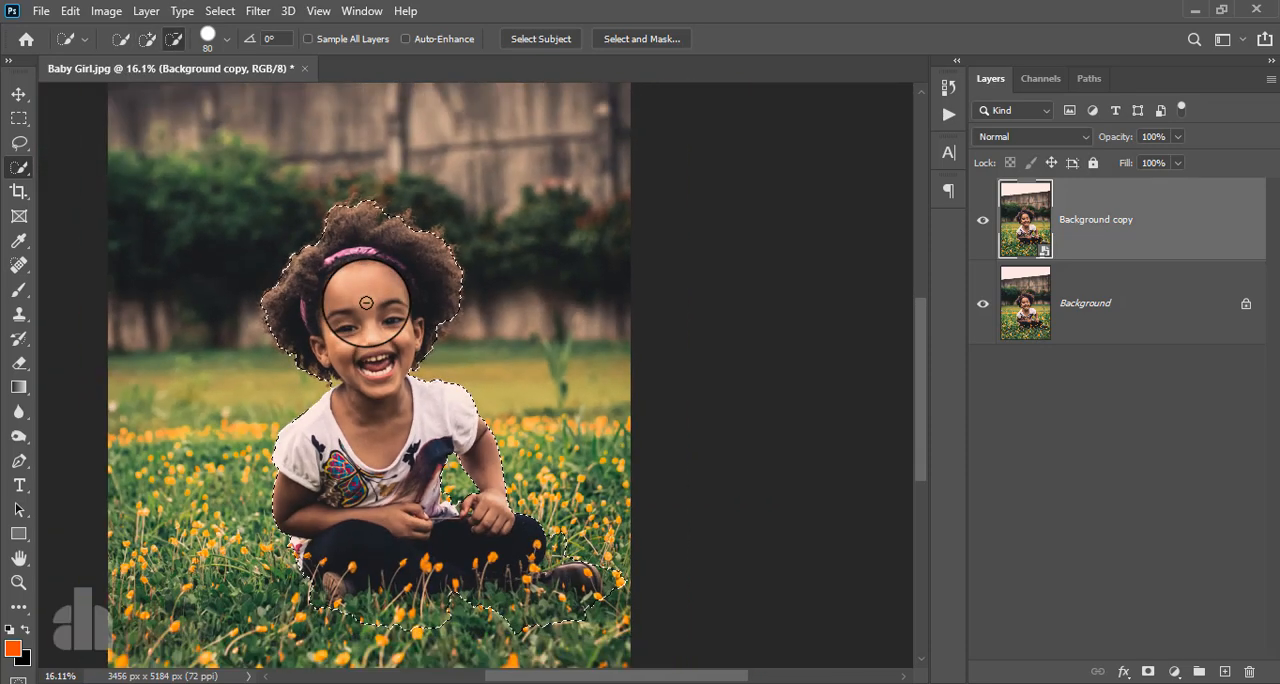
{"action": "scroll", "coordinate": [366, 302], "scroll_direction": "down", "scroll_amount": 1}
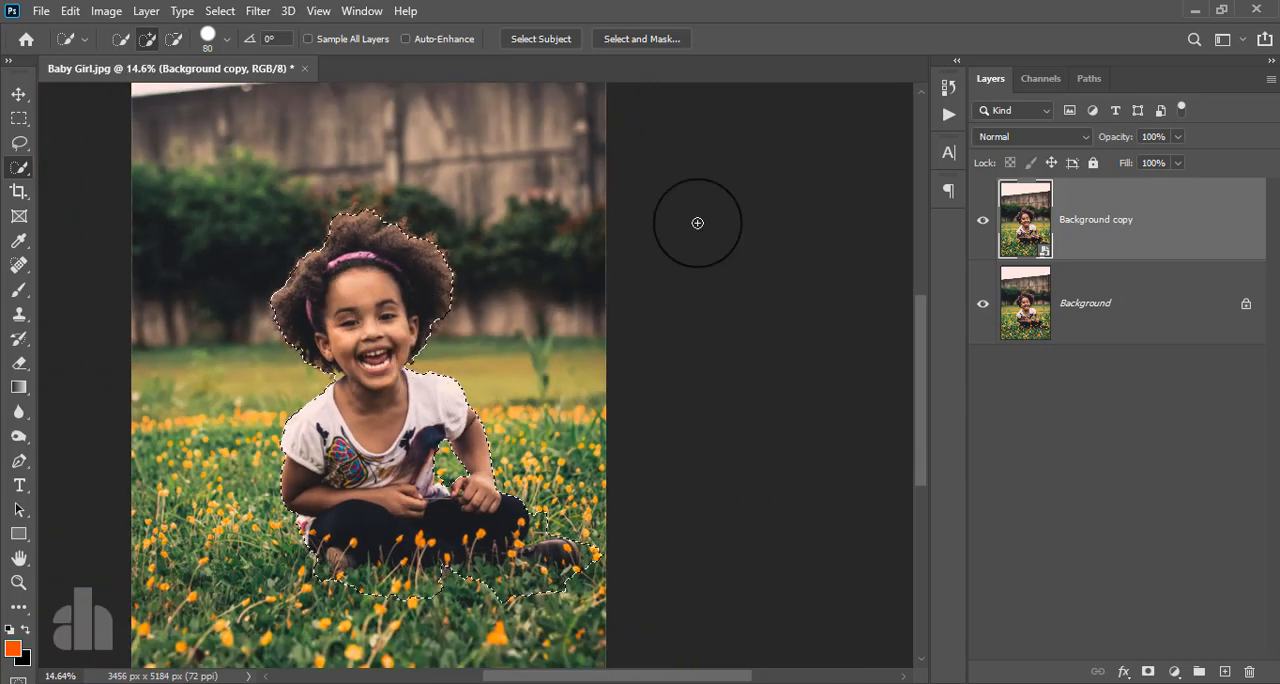
- Enter Select and Mask and refine the girl's hair outline with the Refine Edge Brush at size 150
{"action": "left_click", "coordinate": [645, 38]}
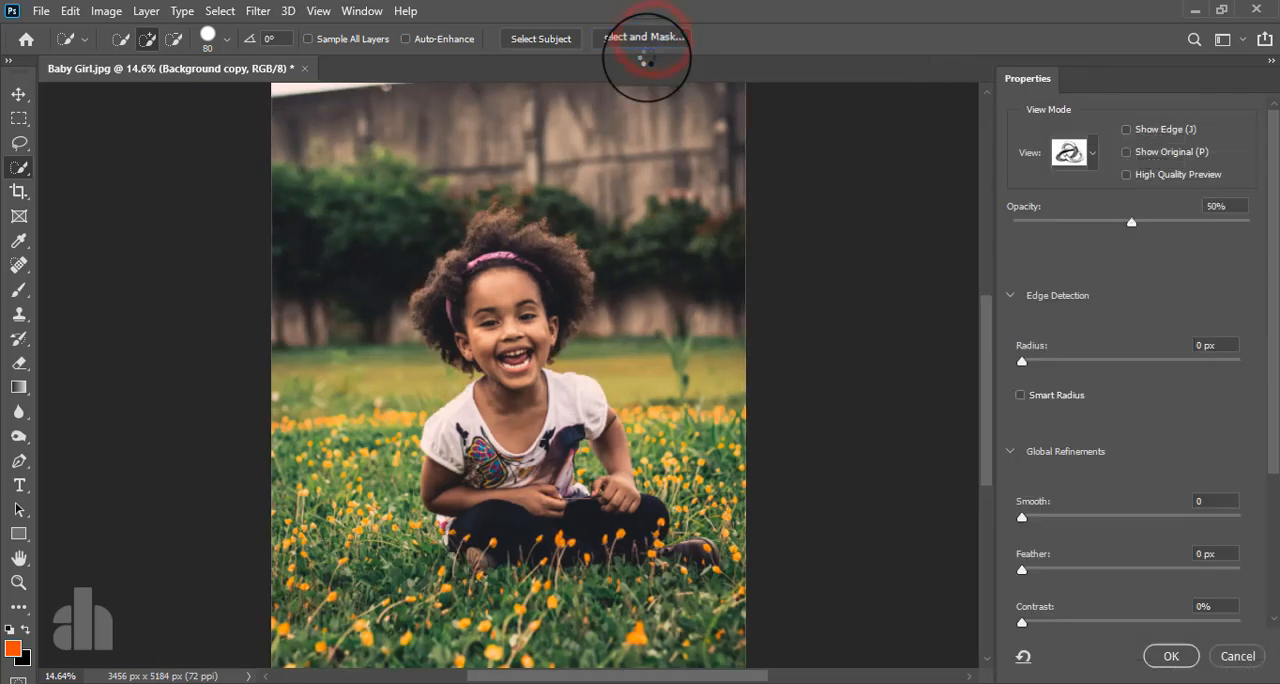
{"action": "scroll", "coordinate": [303, 263], "scroll_direction": "up", "scroll_amount": 2}
{"action": "left_click", "coordinate": [10, 119]}
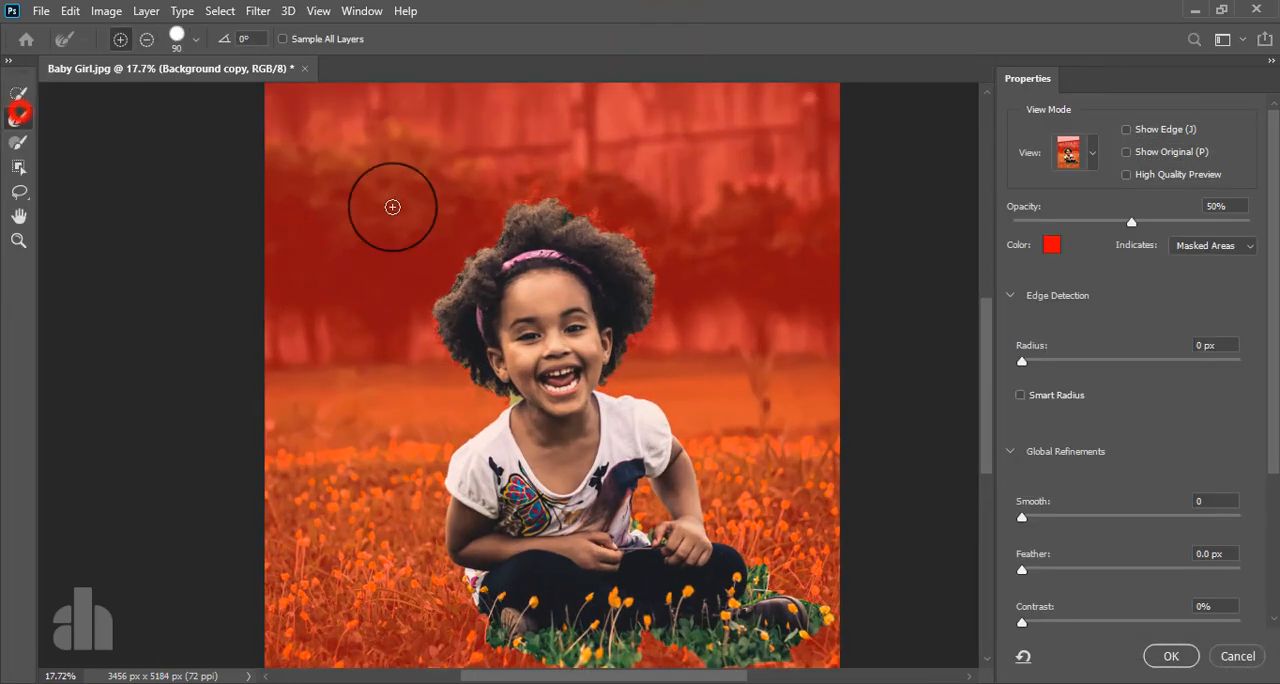
{"action": "left_click", "coordinate": [508, 398]}
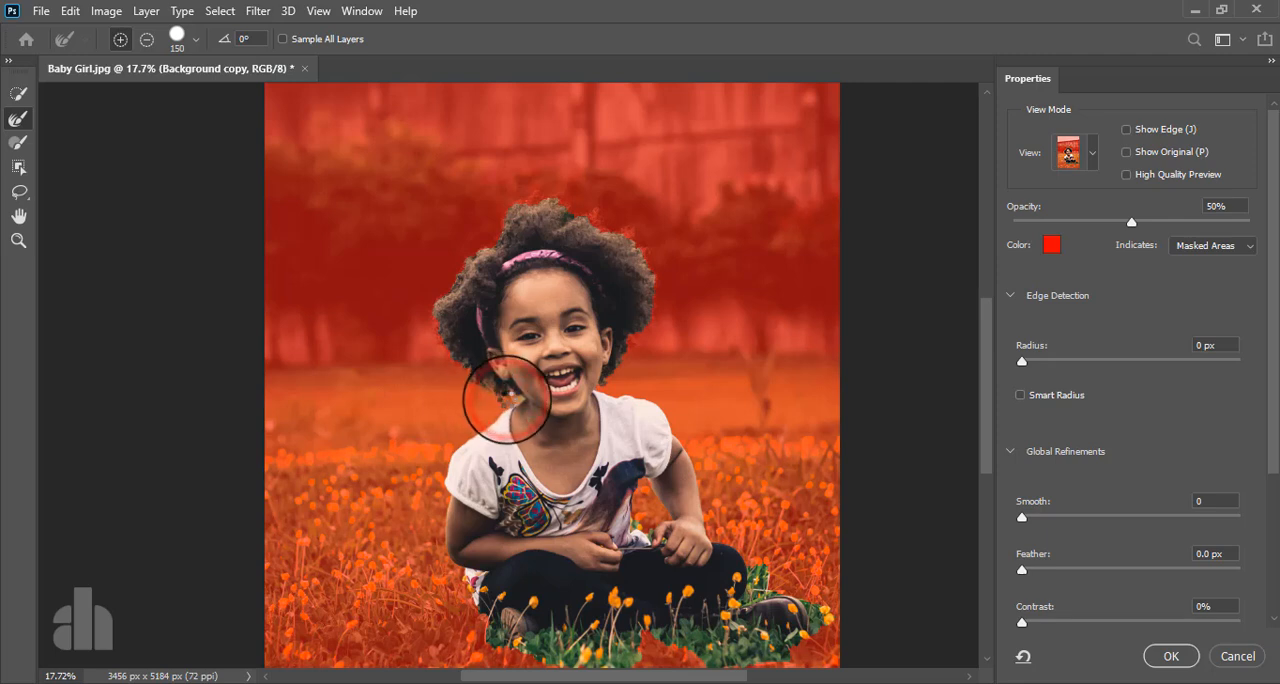
{"action": "left_click", "coordinate": [513, 399]}
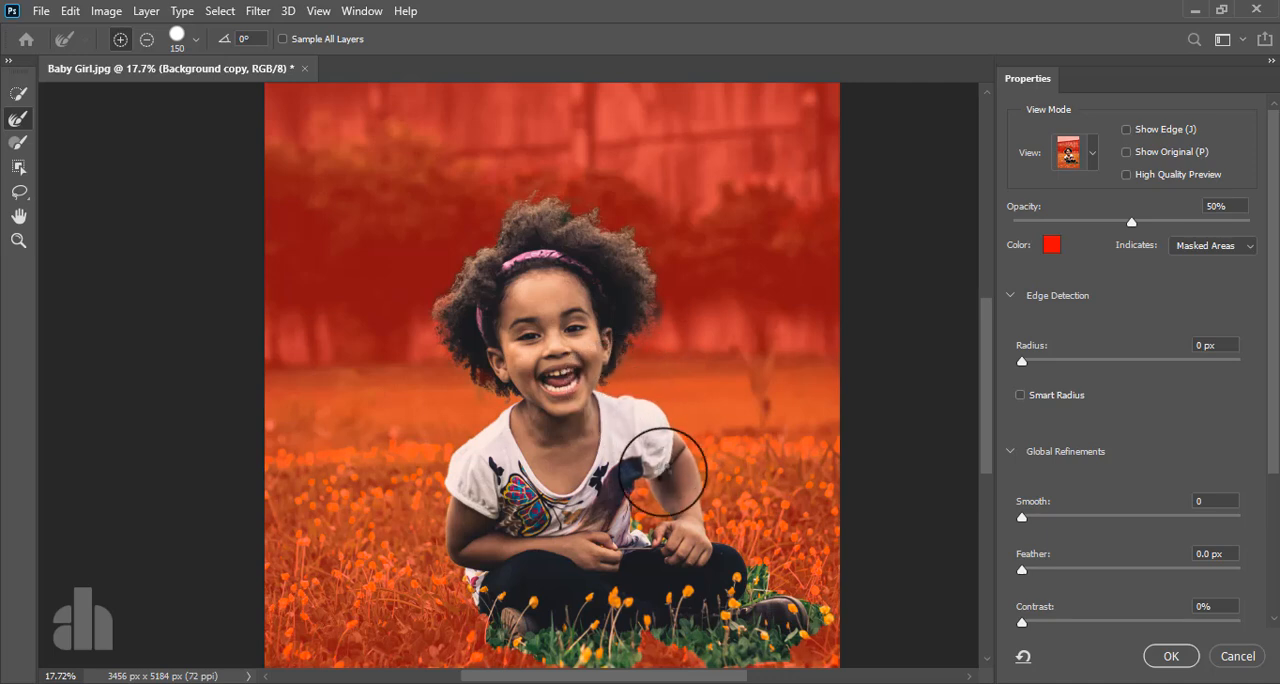
- Refine the mask edge in the arm gap and along the shirt, arms, legs and surrounding grass, reducing the brush to size 90
{"action": "left_click_drag", "start_coordinate": [637, 521], "coordinate": [652, 533]}
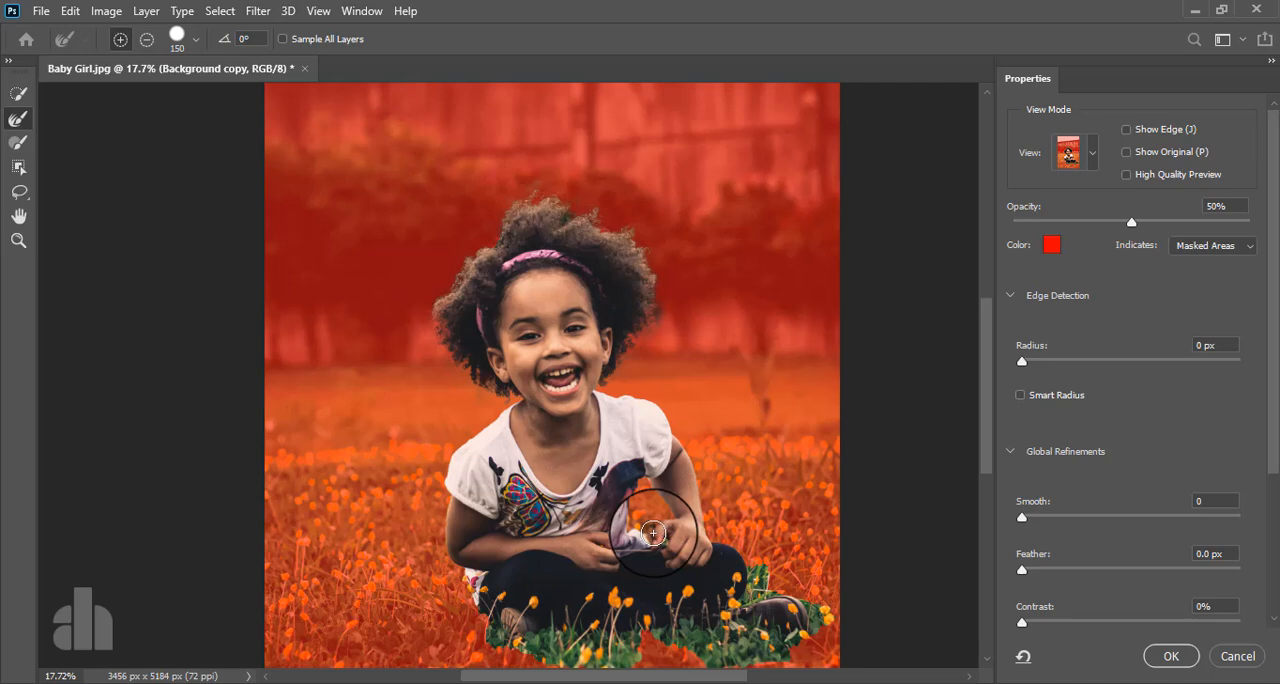
{"action": "scroll", "coordinate": [516, 621], "scroll_direction": "up", "scroll_amount": 3}
{"action": "left_click_drag", "start_coordinate": [526, 614], "coordinate": [499, 544]}
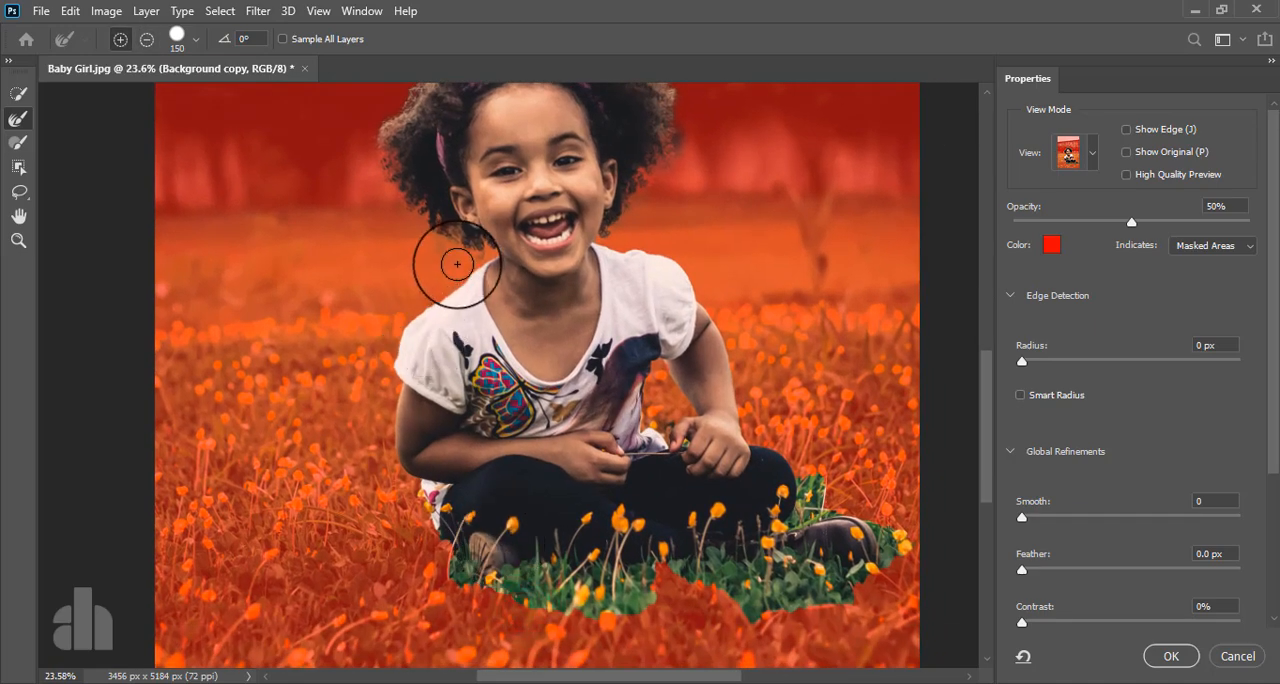
{"action": "left_click_drag", "start_coordinate": [465, 271], "coordinate": [427, 307]}
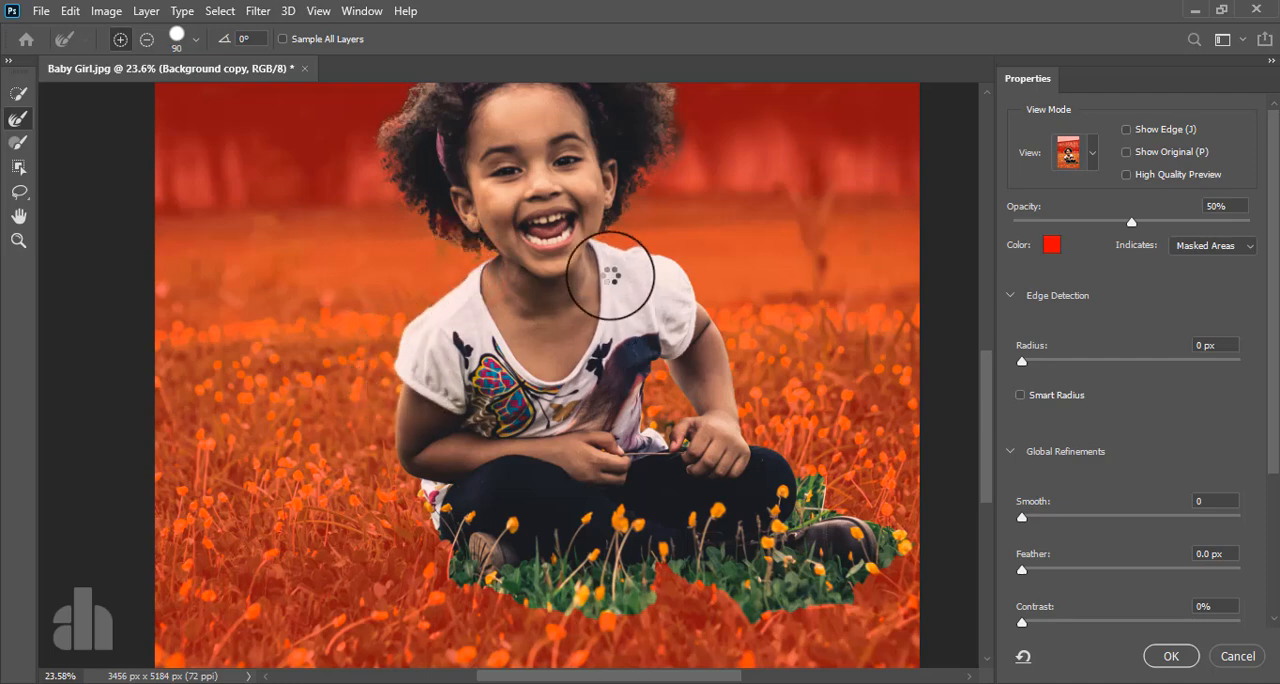
{"action": "mouse_move", "coordinate": [607, 242]}
{"action": "left_mouse_down"}
{"action": "mouse_move", "coordinate": [683, 270]}
{"action": "mouse_move", "coordinate": [728, 343]}
{"action": "mouse_move", "coordinate": [770, 465]}
{"action": "mouse_move", "coordinate": [805, 465]}
{"action": "mouse_move", "coordinate": [789, 478]}
{"action": "mouse_move", "coordinate": [680, 429]}
{"action": "mouse_move", "coordinate": [748, 478]}
{"action": "left_mouse_up"}
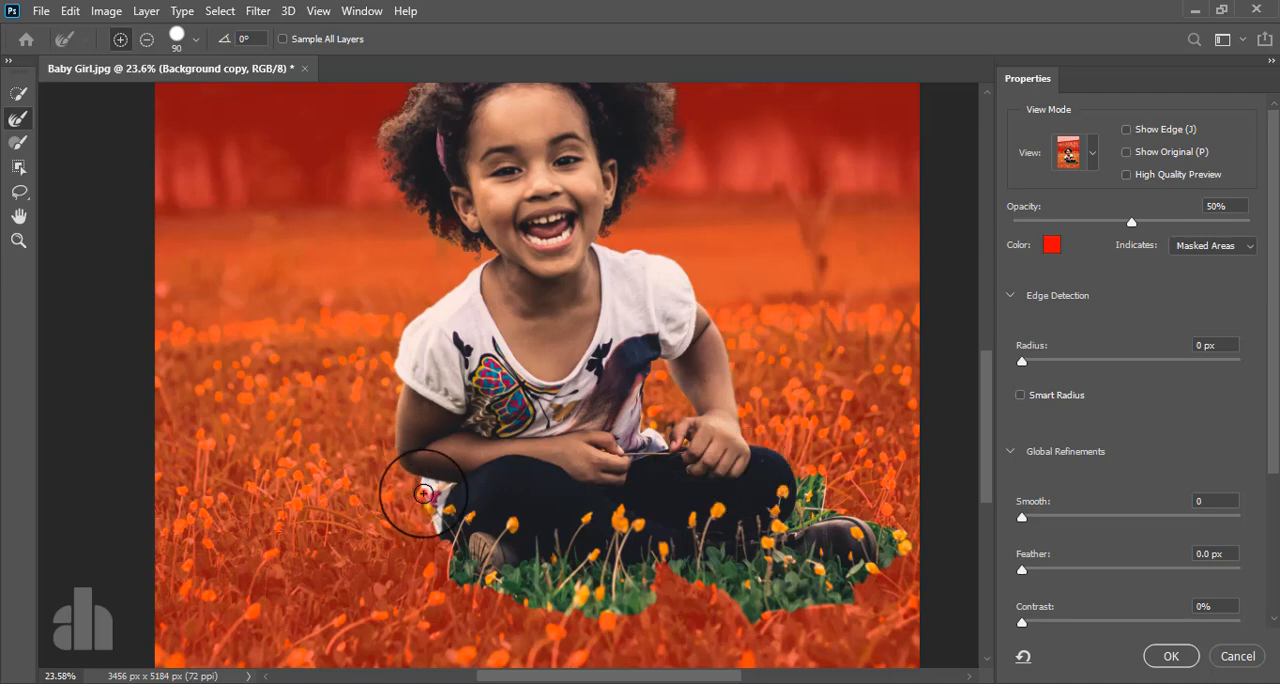
{"action": "mouse_move", "coordinate": [424, 493]}
{"action": "left_mouse_down"}
{"action": "mouse_move", "coordinate": [454, 577]}
{"action": "mouse_move", "coordinate": [519, 612]}
{"action": "mouse_move", "coordinate": [633, 611]}
{"action": "mouse_move", "coordinate": [666, 586]}
{"action": "mouse_move", "coordinate": [662, 558]}
{"action": "mouse_move", "coordinate": [772, 621]}
{"action": "mouse_move", "coordinate": [863, 591]}
{"action": "mouse_move", "coordinate": [905, 554]}
{"action": "mouse_move", "coordinate": [899, 529]}
{"action": "mouse_move", "coordinate": [818, 473]}
{"action": "left_mouse_up"}
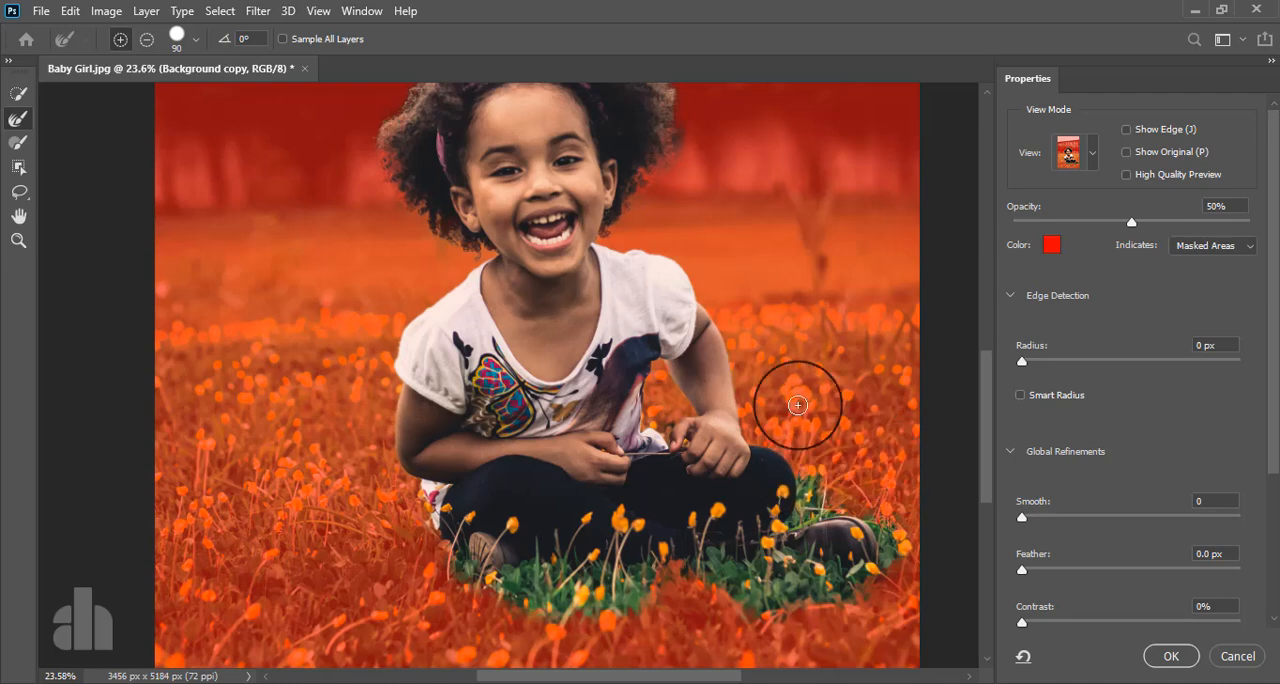
- Subtract the edge refinement beside the girl's hair near her ear and apply the refined selection
{"action": "left_click_drag", "start_coordinate": [595, 218], "coordinate": [573, 362]}
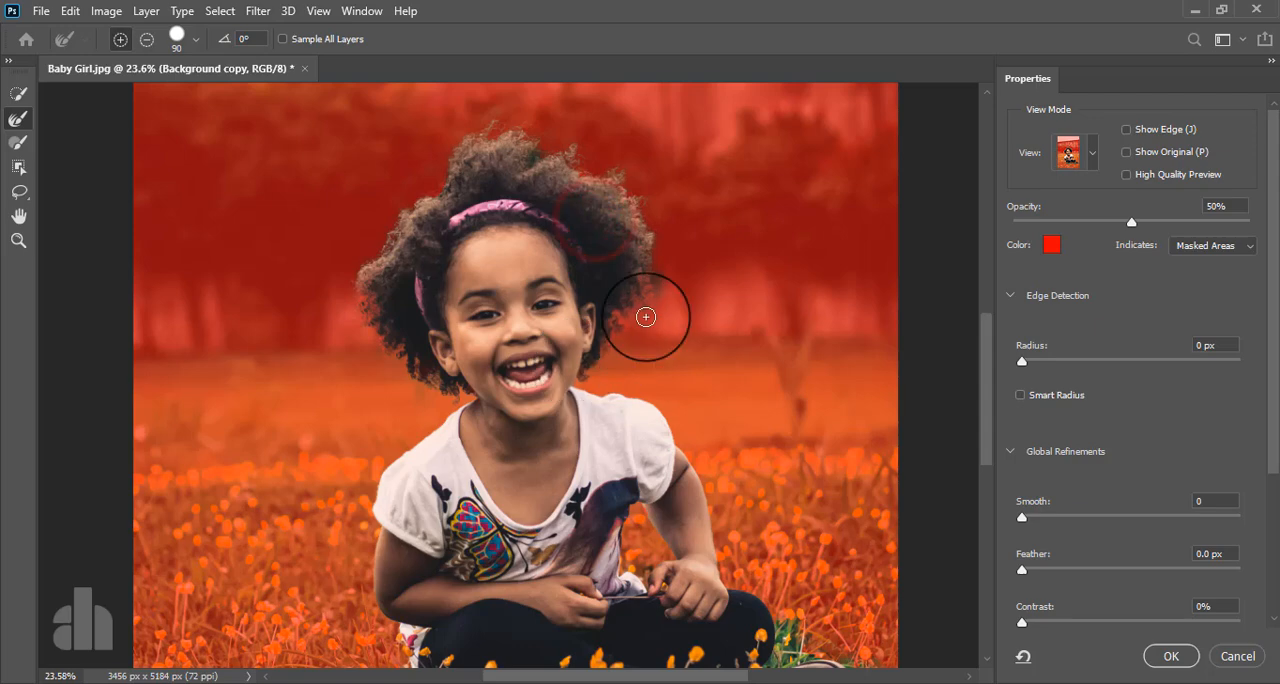
{"action": "key", "text": "alt"}
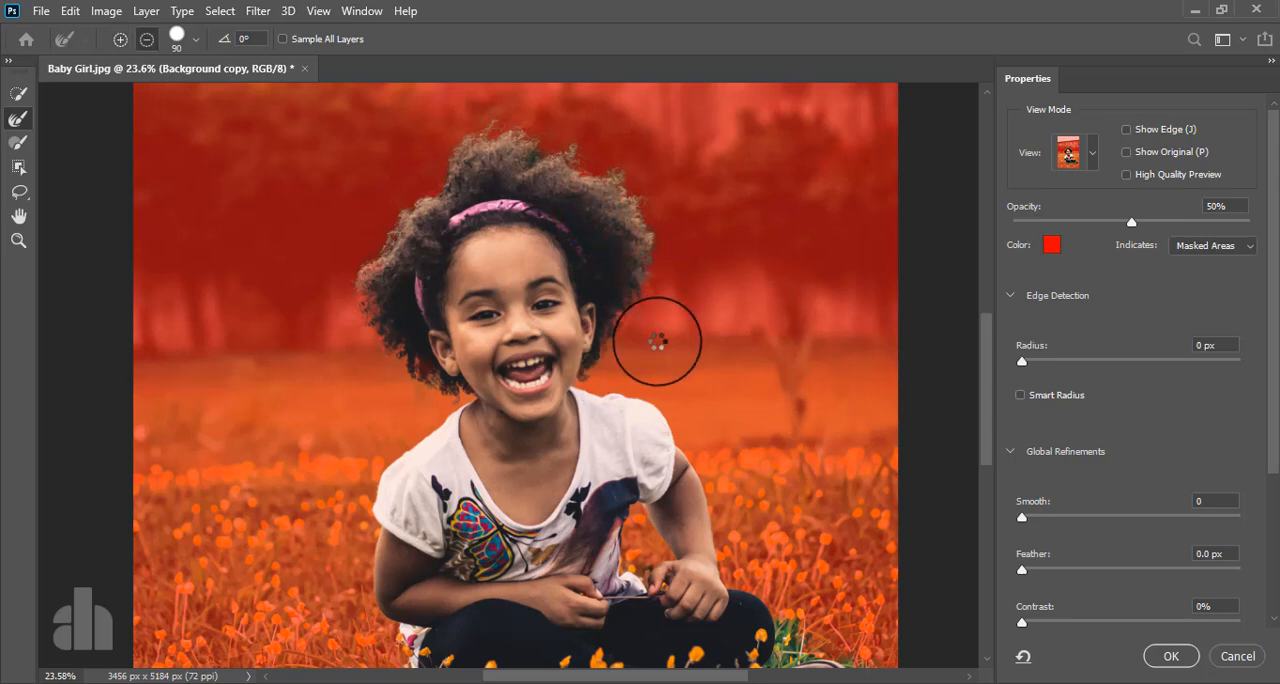
{"action": "left_click", "coordinate": [1170, 656]}
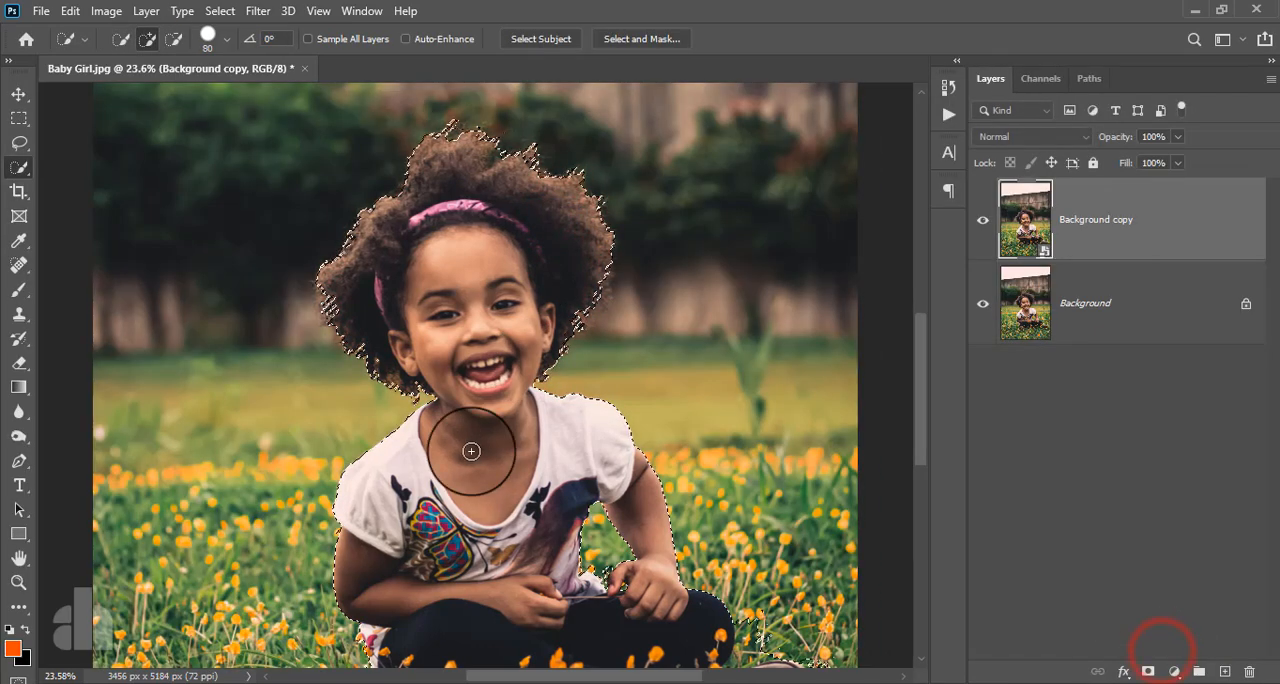
- Duplicate the Background copy layer and mask the new top layer with the girl's selection
{"action": "scroll", "coordinate": [470, 420], "scroll_direction": "down", "scroll_amount": 2}
{"action": "scroll", "coordinate": [466, 386], "scroll_direction": "down", "scroll_amount": 1}
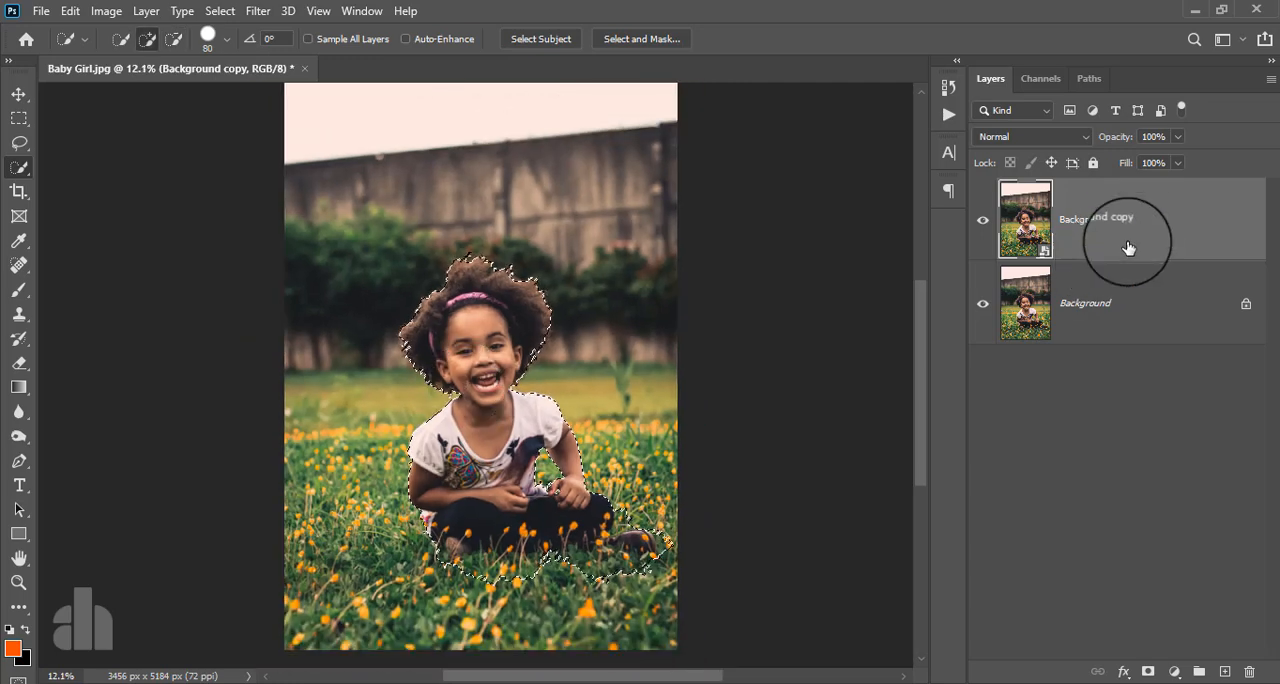
{"action": "left_click_drag", "start_coordinate": [1135, 220], "coordinate": [1226, 670]}
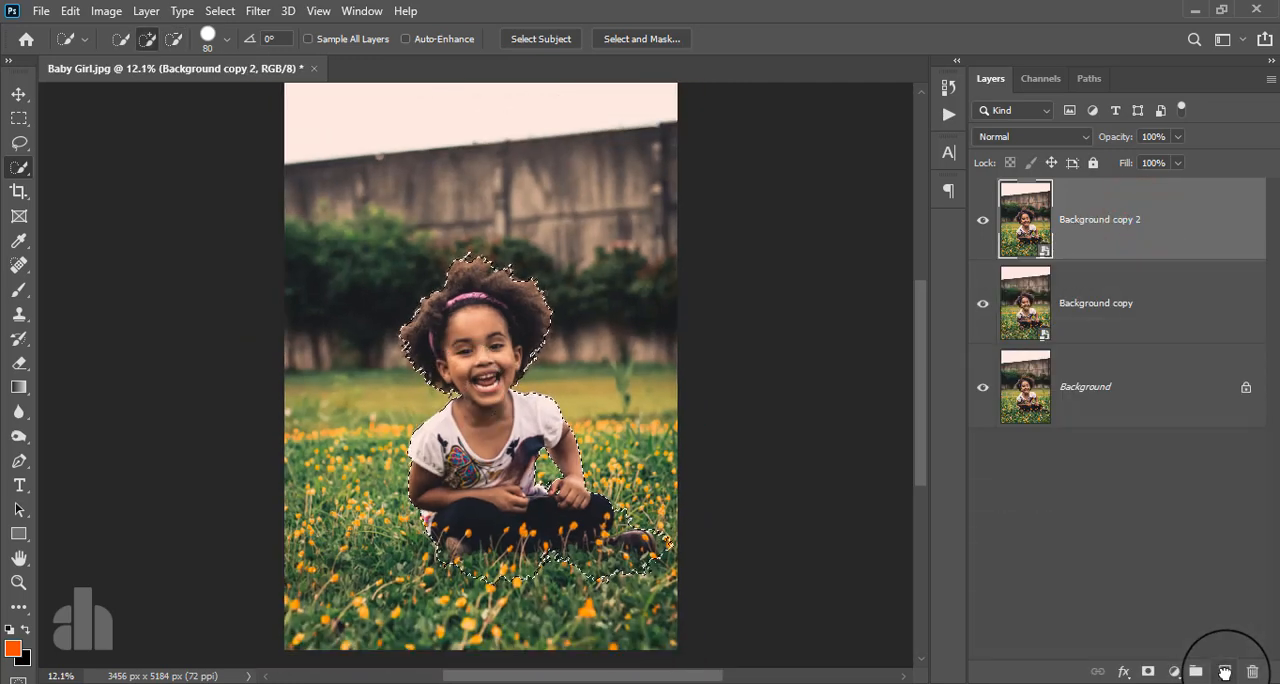
{"action": "left_click", "coordinate": [1107, 224]}
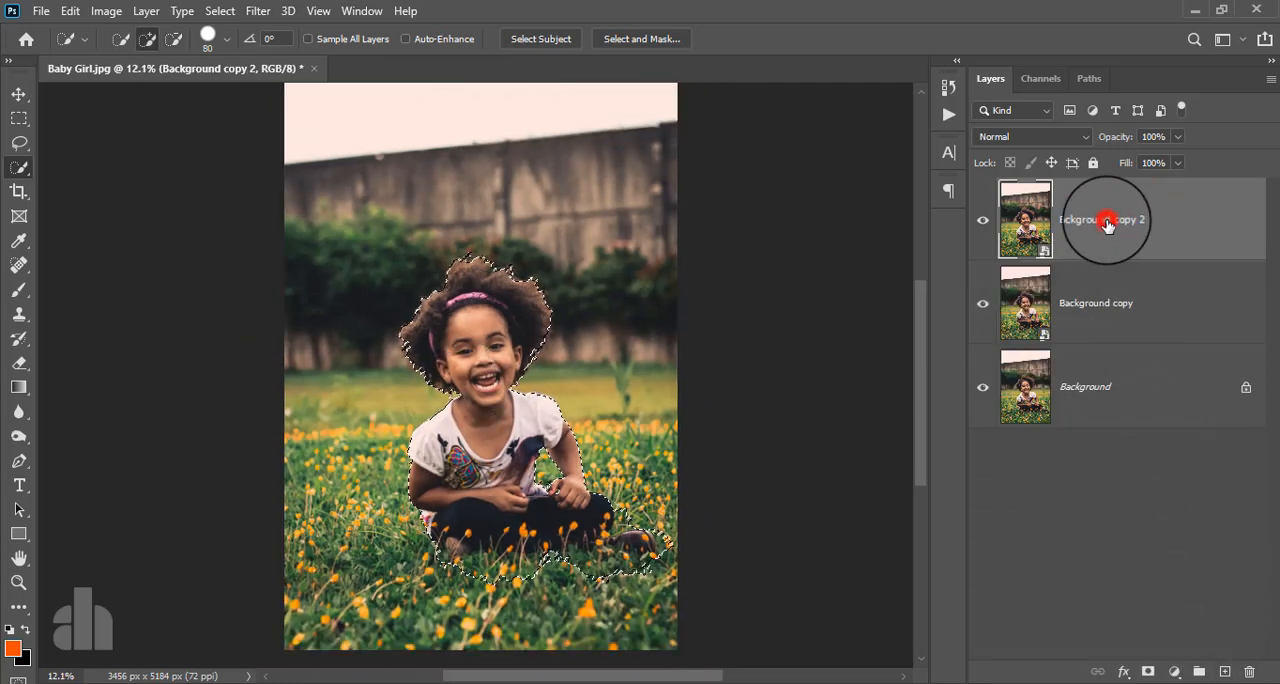
{"action": "left_click", "coordinate": [1148, 671]}
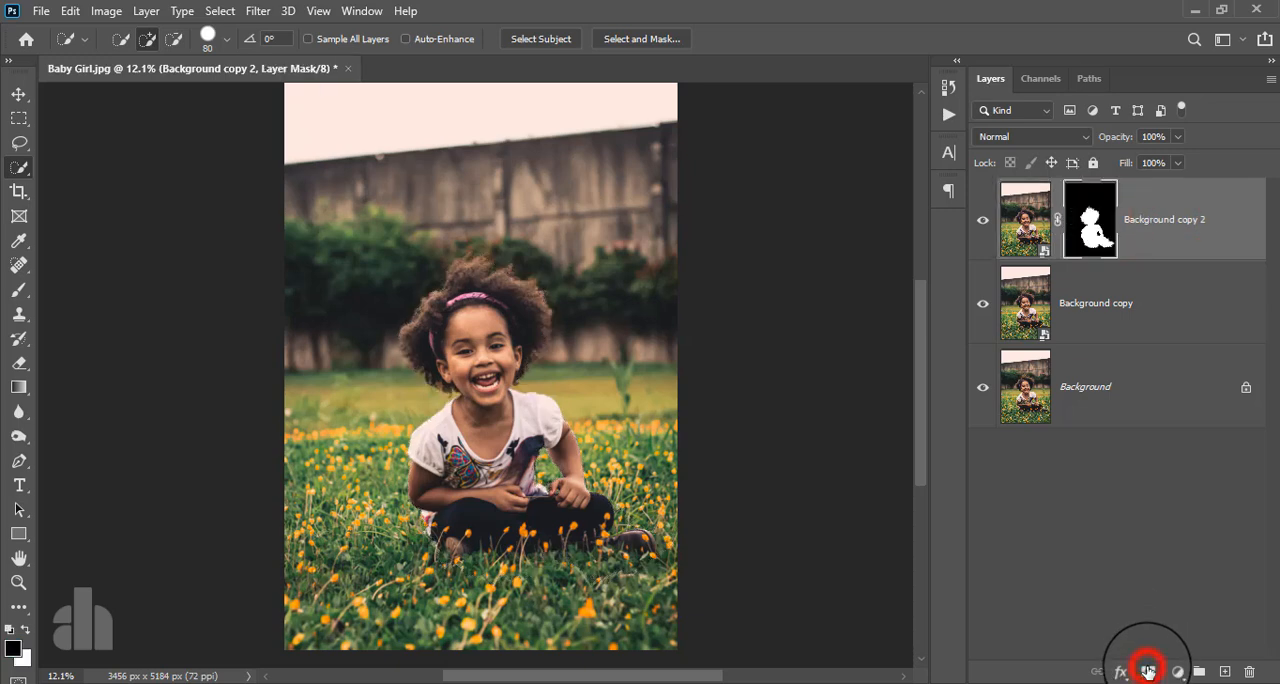
- Load the layer mask of Background copy 2 as a selection
{"action": "left_click", "coordinate": [1176, 218]}
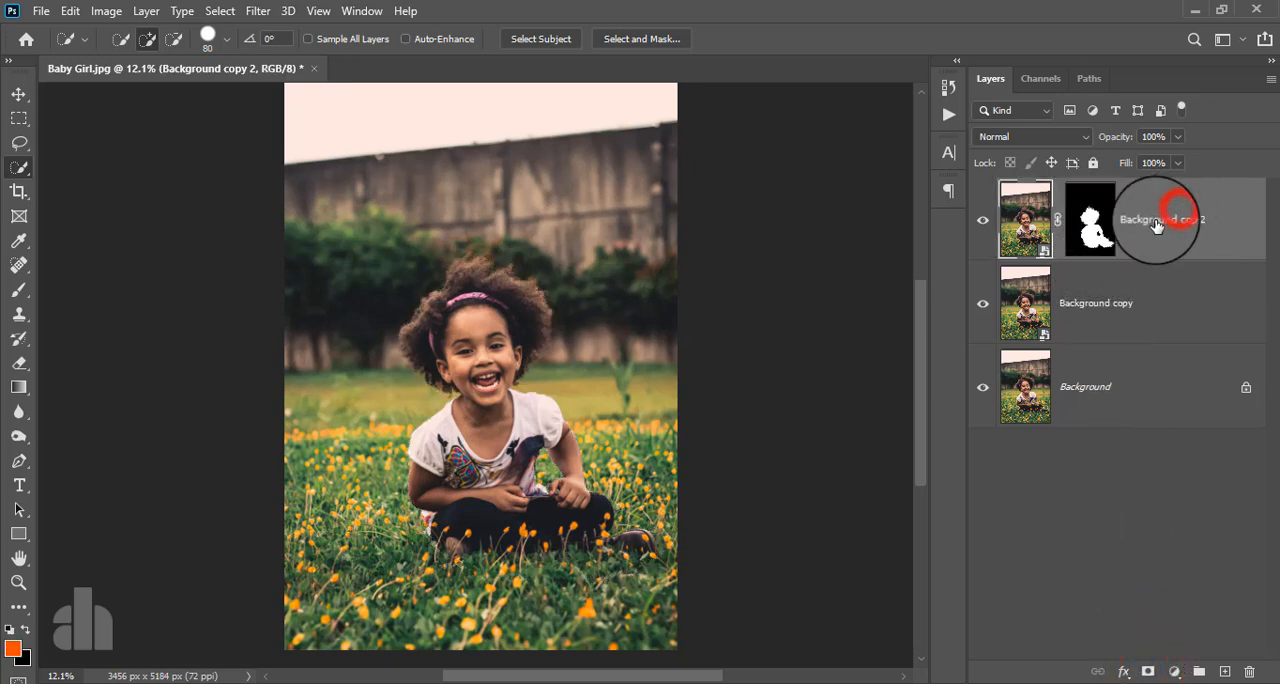
{"action": "left_click", "coordinate": [1098, 230], "text": "ctrl"}
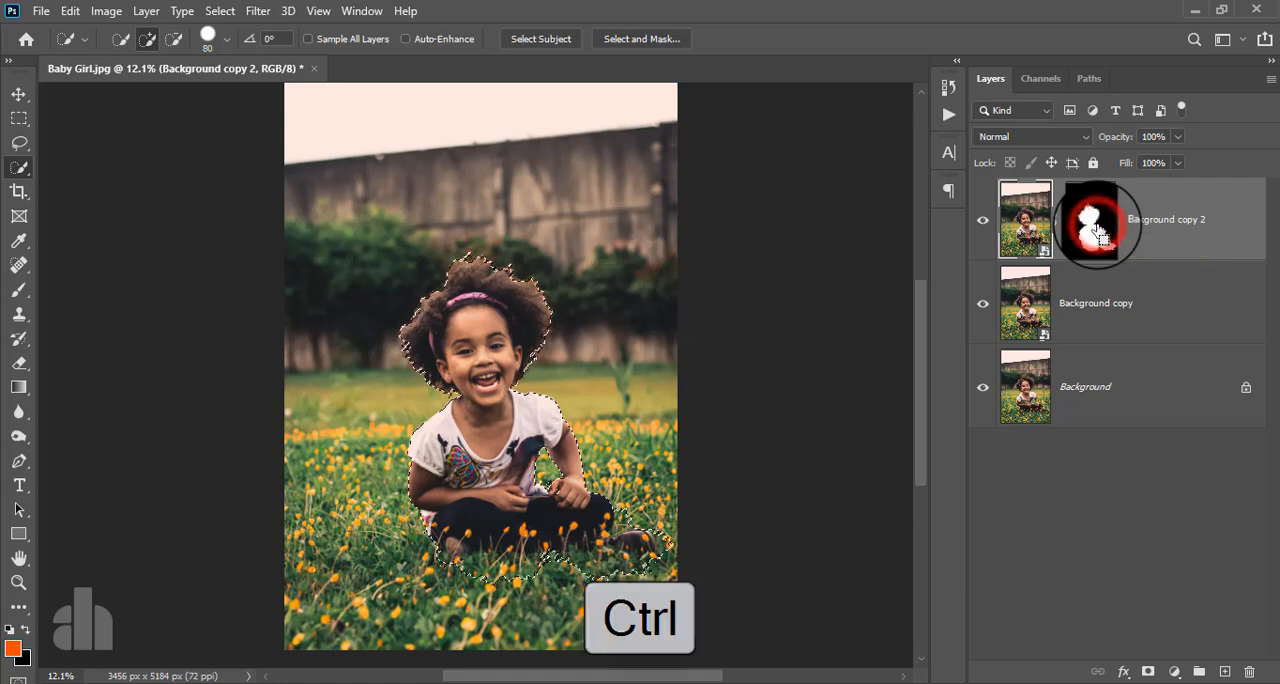
- Hide the Background copy 2 layer, make Background copy active and expand the girl's selection by 15 pixels
{"action": "left_click", "coordinate": [982, 224]}
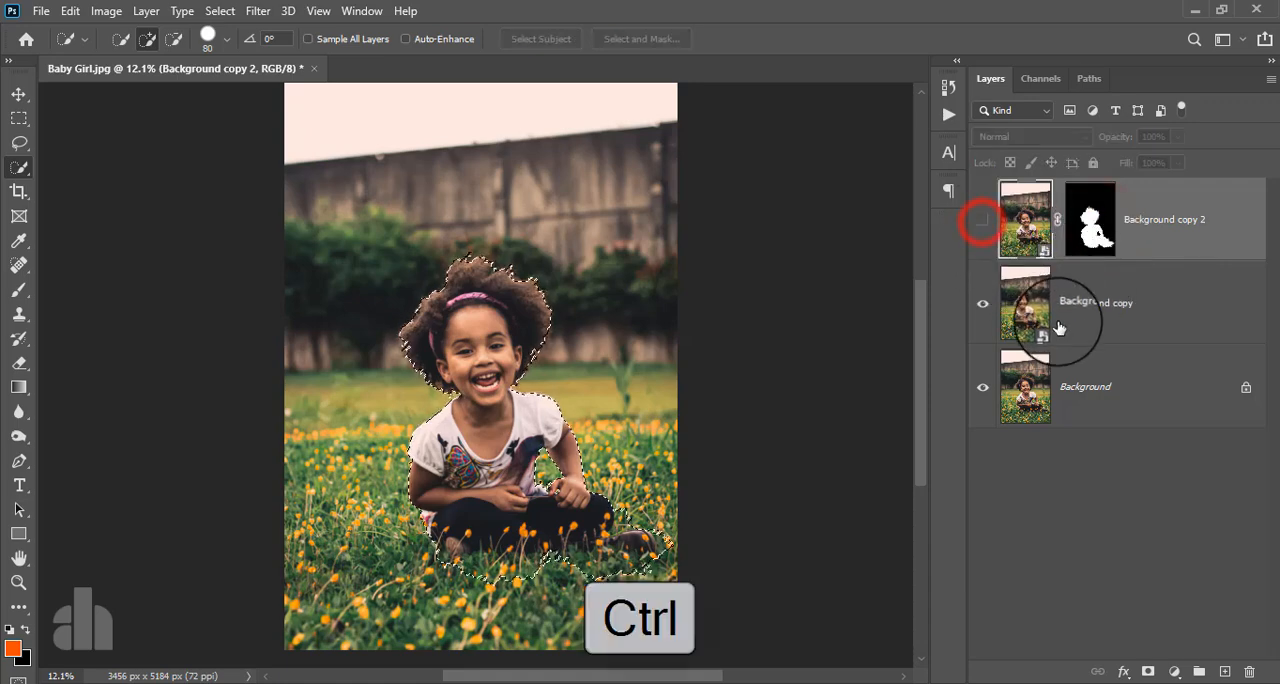
{"action": "left_click", "coordinate": [1098, 304]}
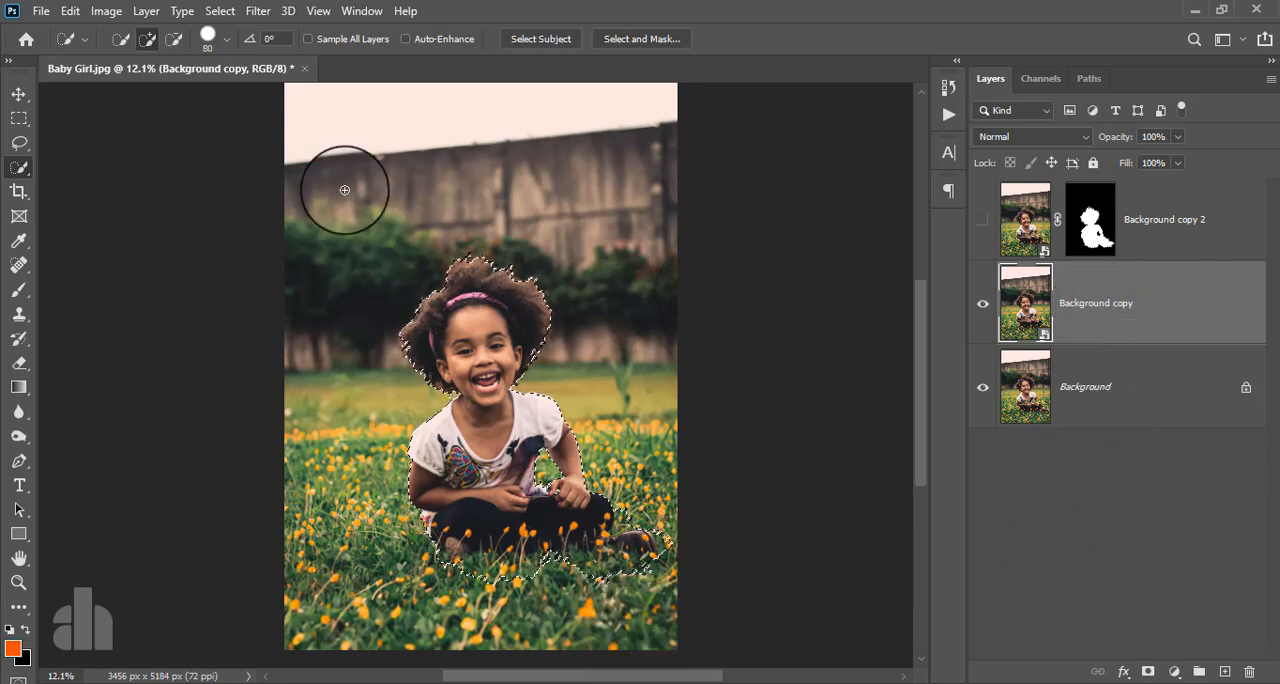
{"action": "left_click", "coordinate": [229, 17]}
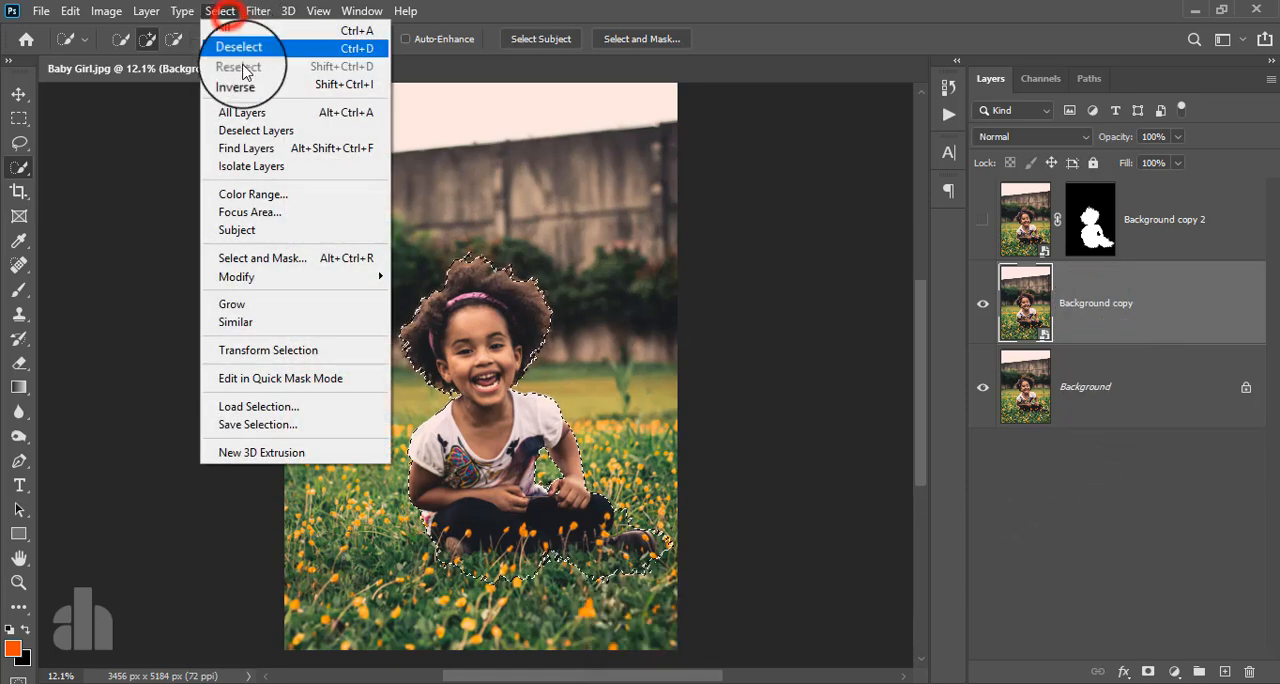
{"action": "mouse_move", "coordinate": [282, 277]}
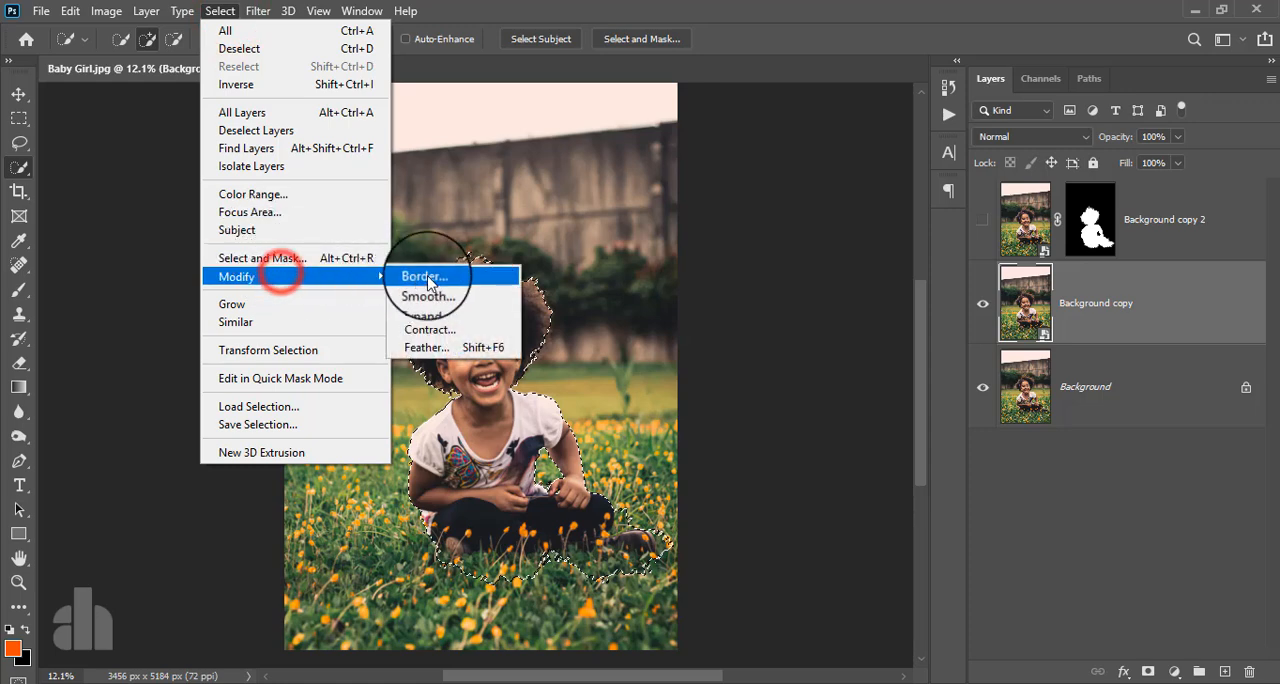
{"action": "left_click", "coordinate": [437, 314]}
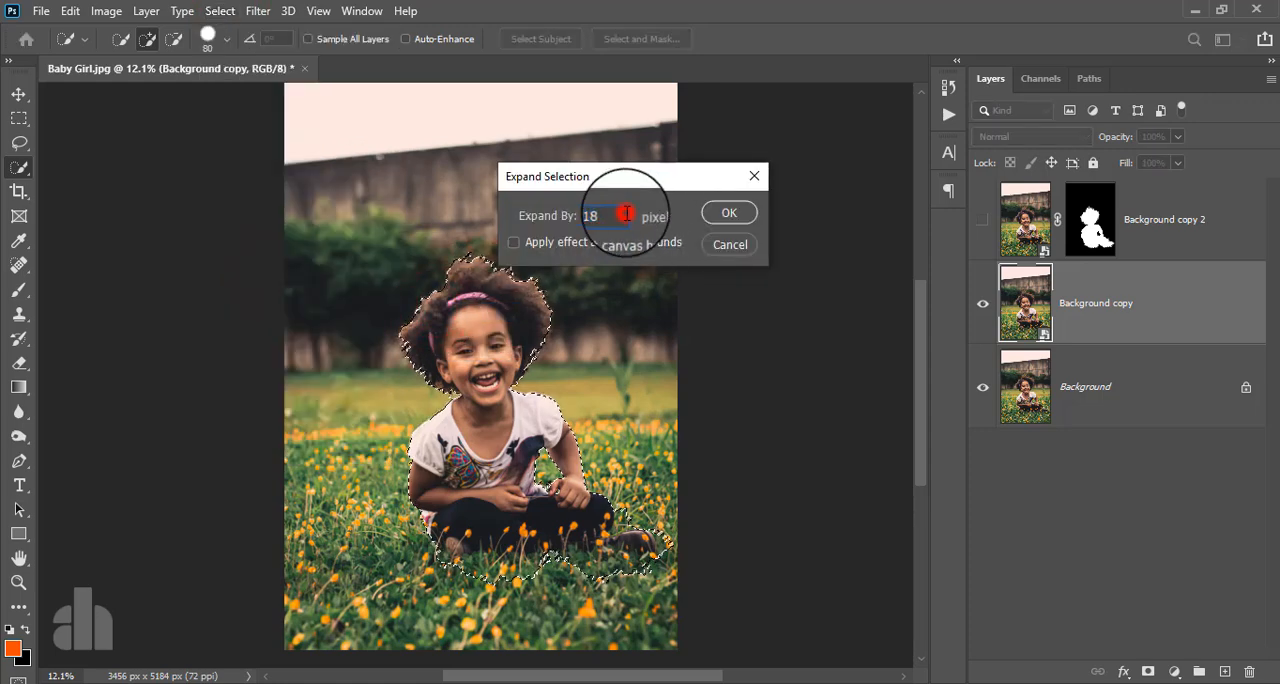
{"action": "left_click", "coordinate": [729, 213]}
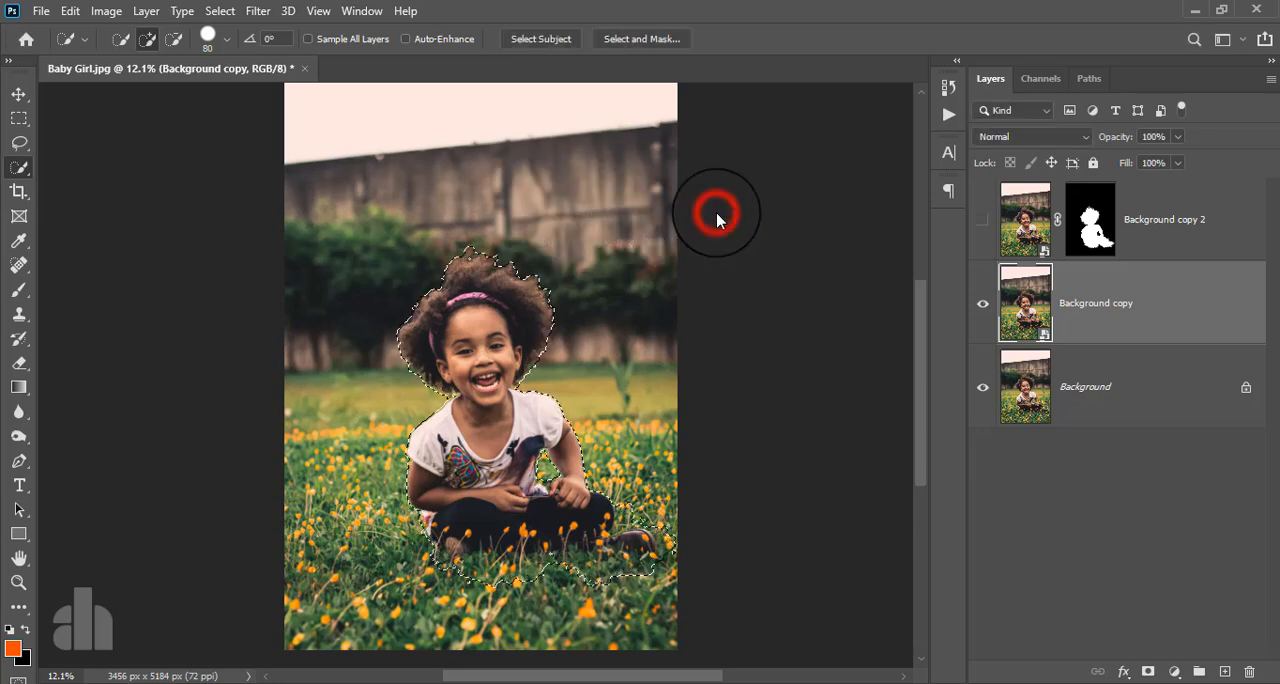
{"action": "left_click", "coordinate": [69, 11]}
{"action": "left_click", "coordinate": [140, 305]}
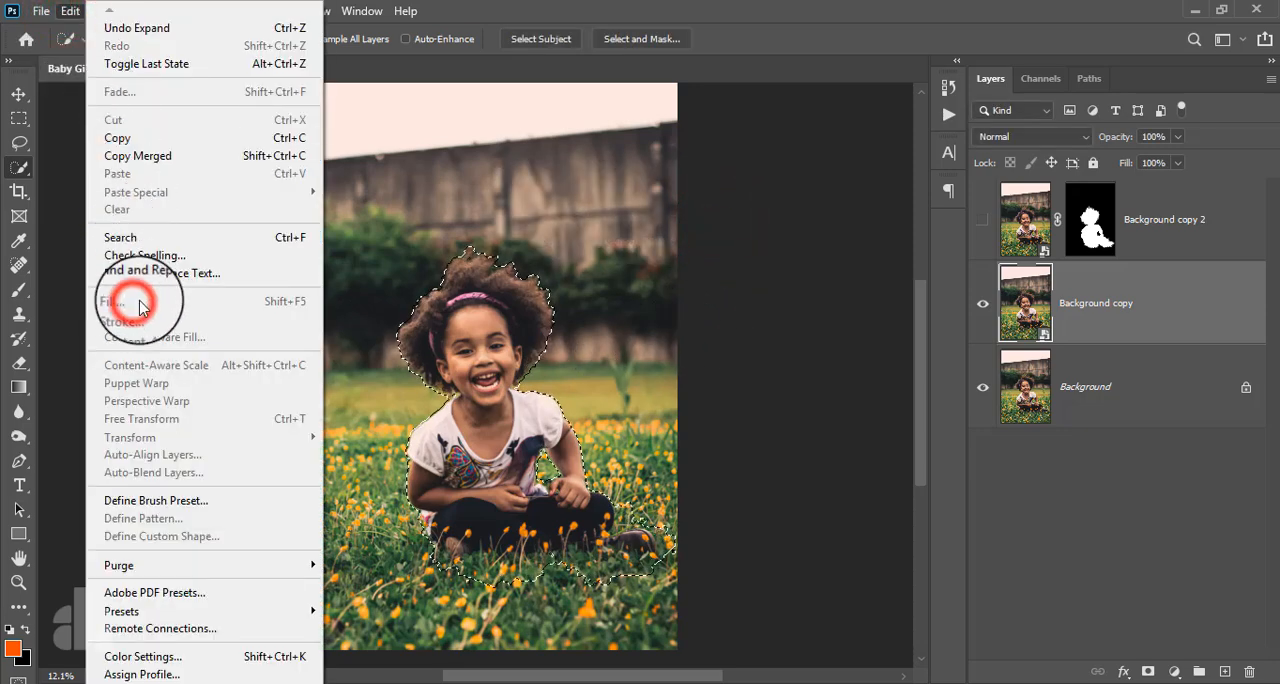
{"action": "left_click", "coordinate": [75, 12]}
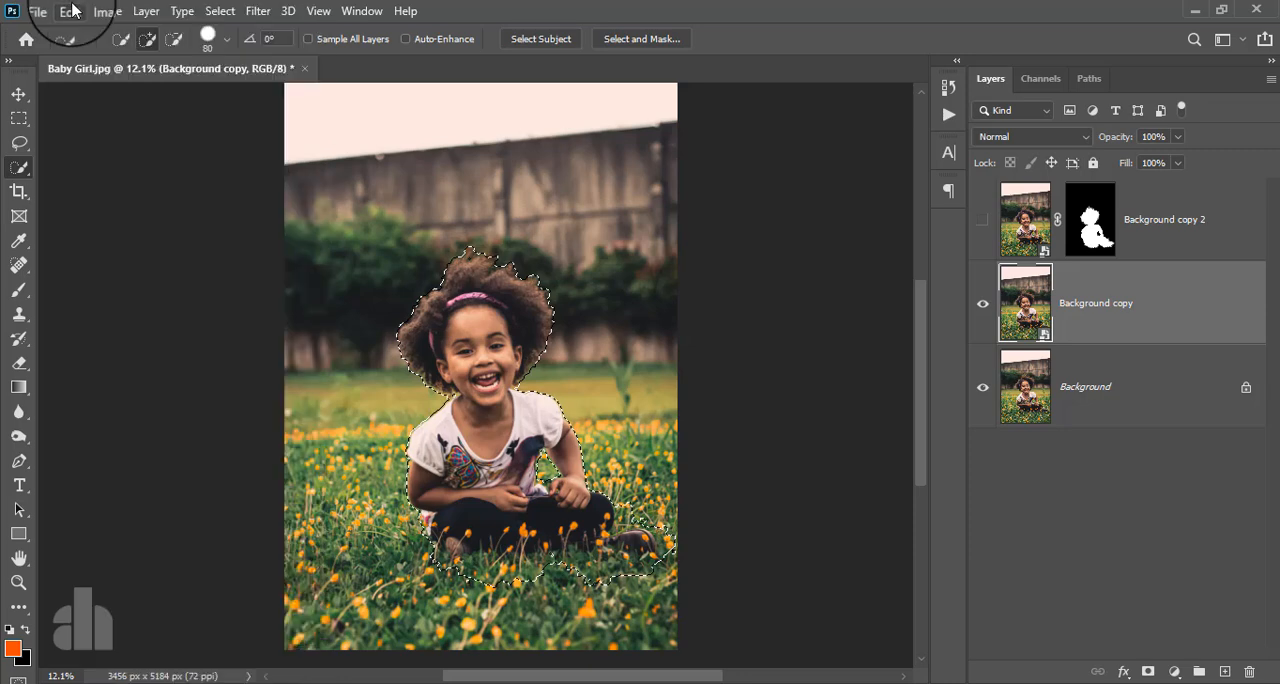
- Rasterize the Background copy layer and replace the selected girl with a Content-Aware fill, color adaptation on, normal mode, 100% opacity
{"action": "right_click", "coordinate": [1133, 300]}
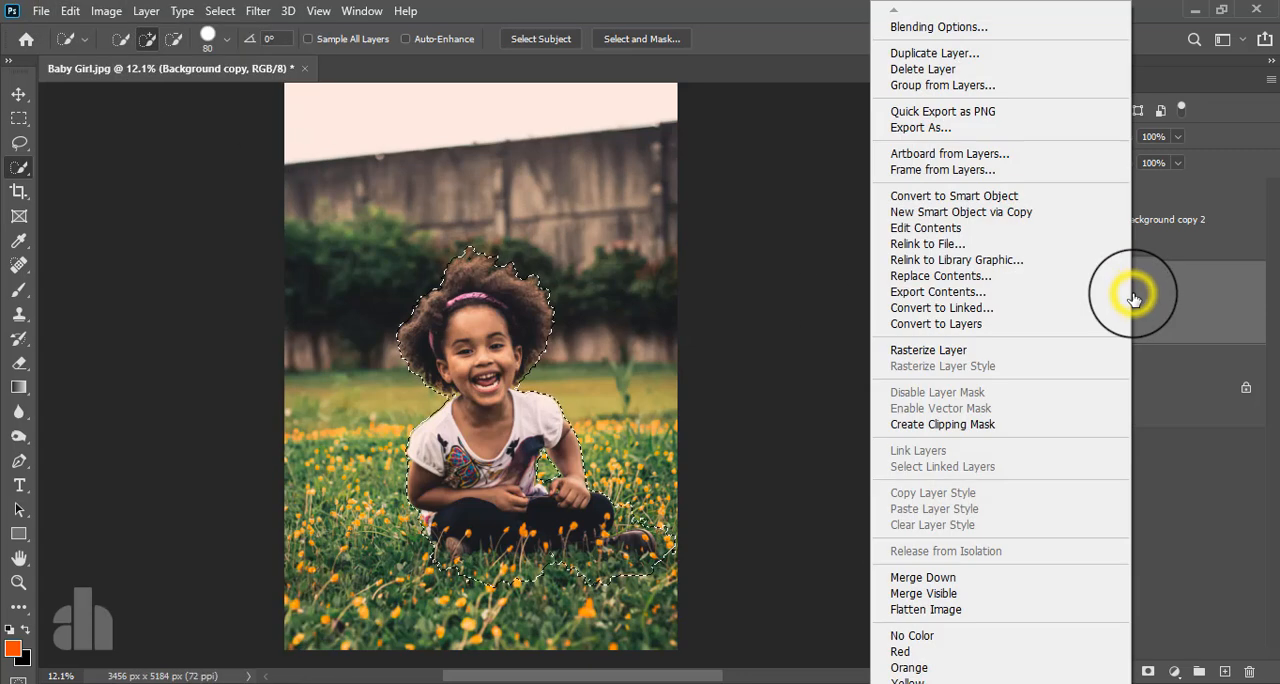
{"action": "left_click", "coordinate": [941, 352]}
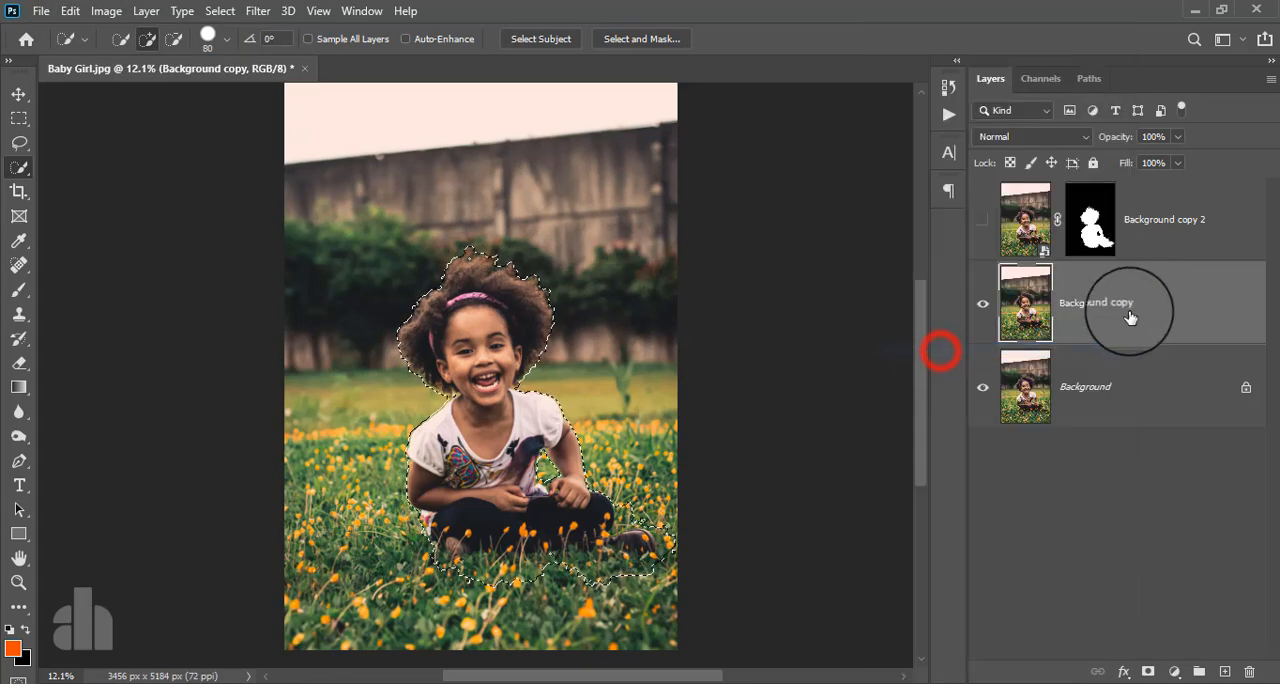
{"action": "left_click", "coordinate": [71, 14]}
{"action": "left_click", "coordinate": [130, 300]}
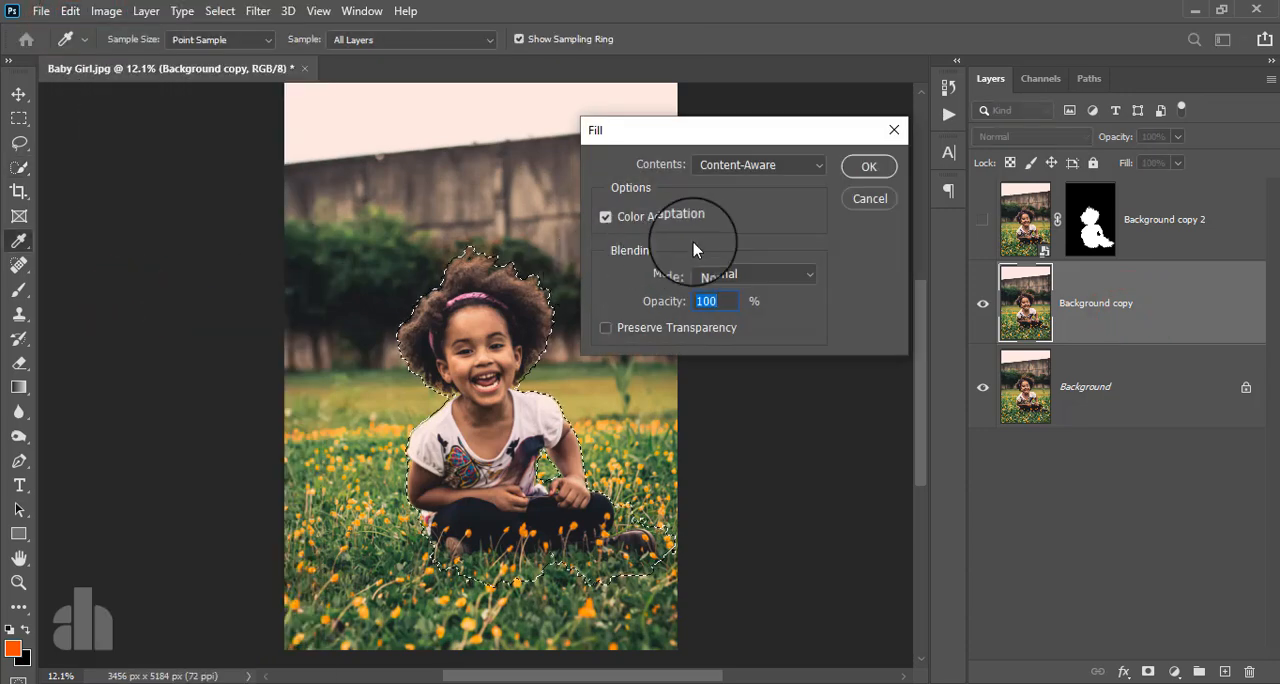
{"action": "left_click", "coordinate": [851, 170]}
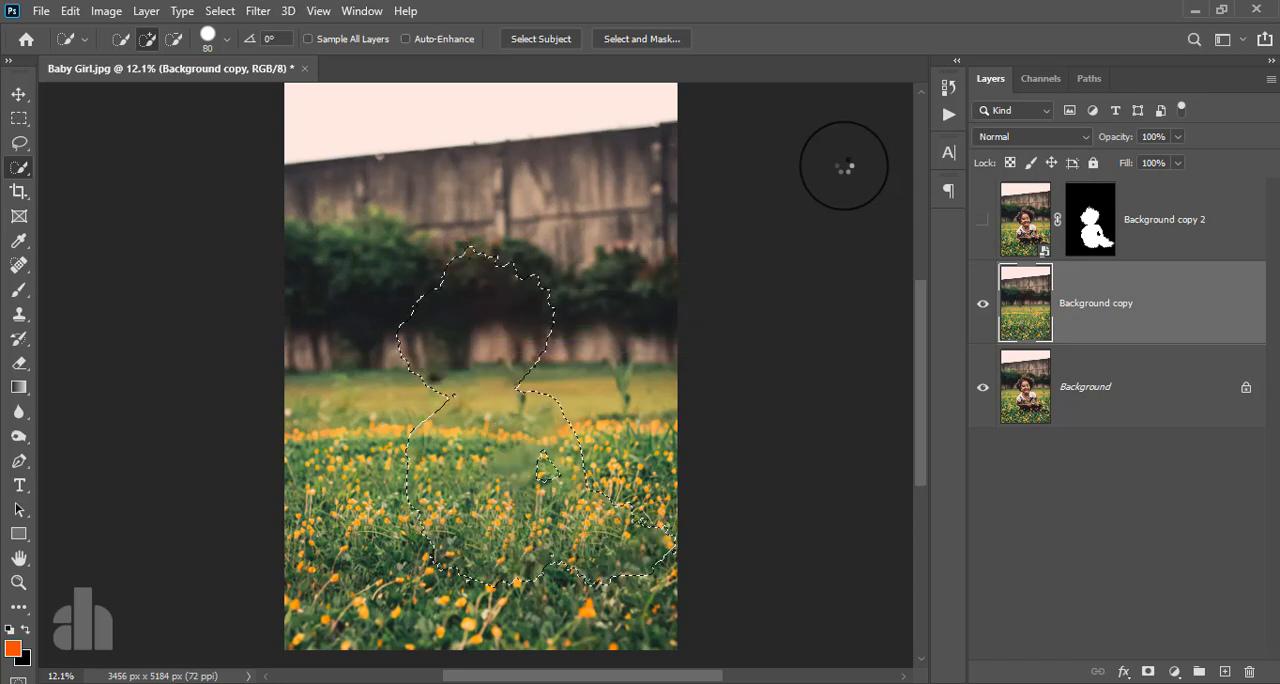
- Deselect the girl's outline and show the Background copy 2 layer
{"action": "left_click", "coordinate": [219, 10]}
{"action": "left_click", "coordinate": [232, 50]}
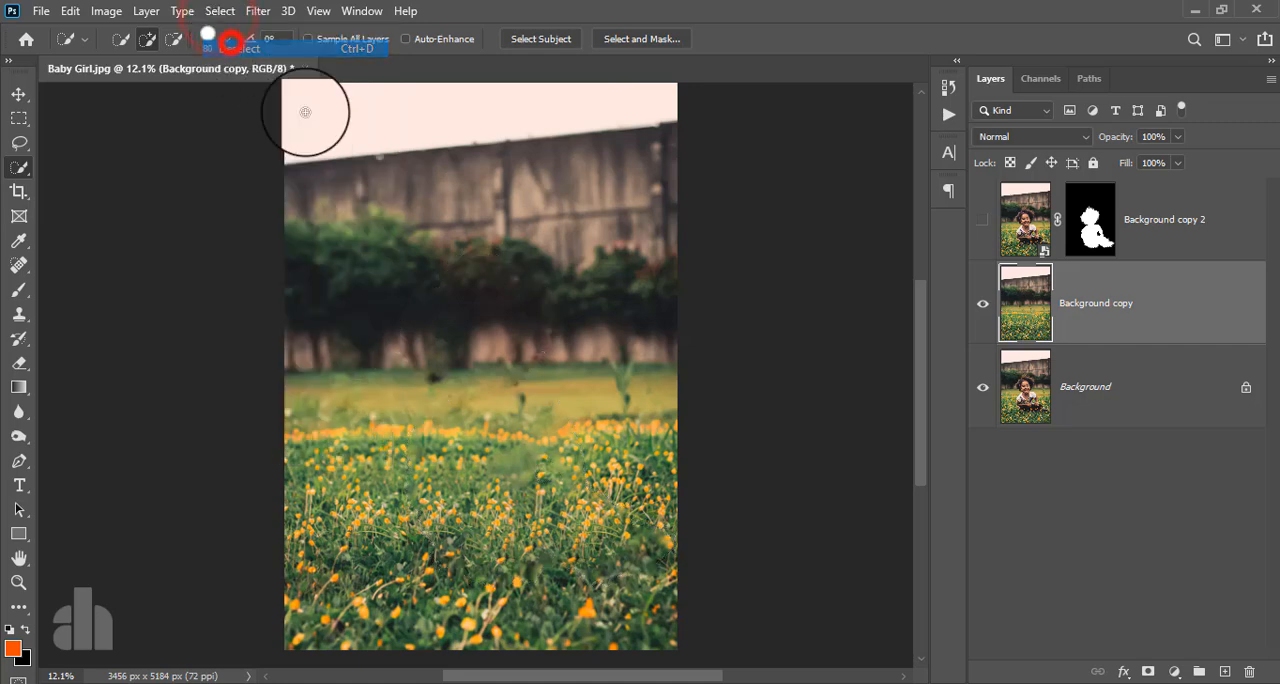
{"action": "left_click", "coordinate": [977, 219]}
{"action": "left_click", "coordinate": [981, 221]}
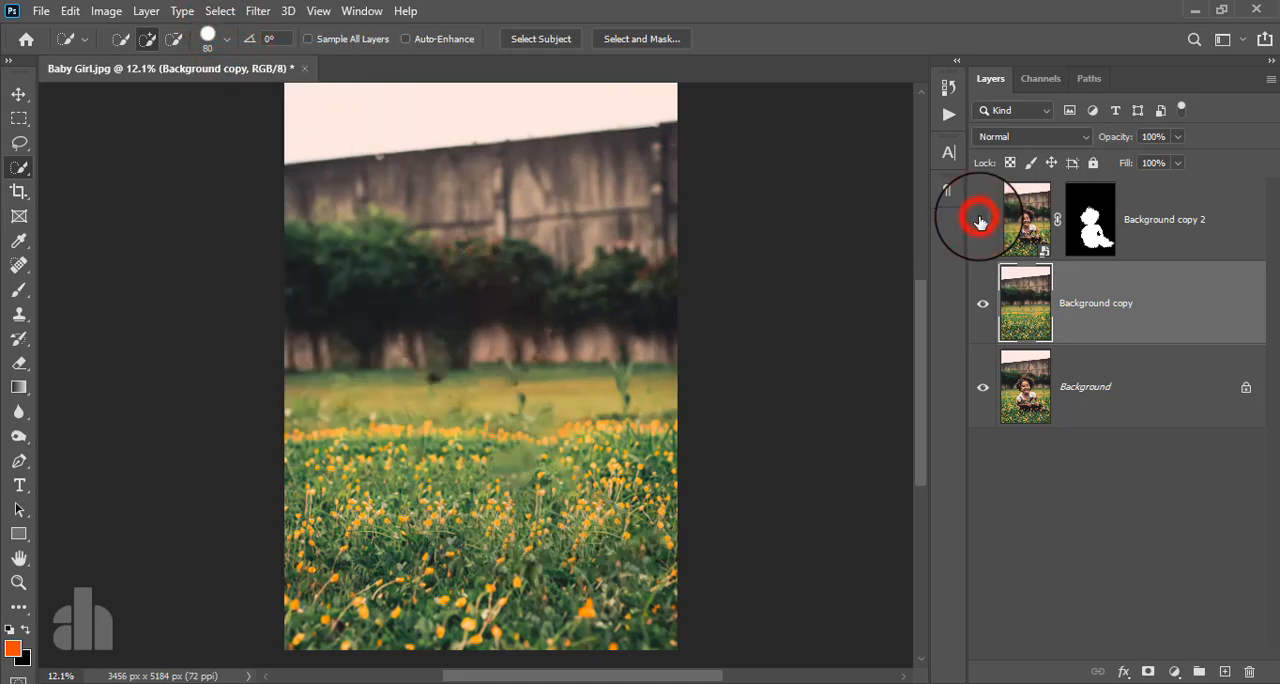
{"action": "left_click", "coordinate": [981, 221]}
- Convert the Background copy layer for smart filters
{"action": "left_click", "coordinate": [1128, 297]}
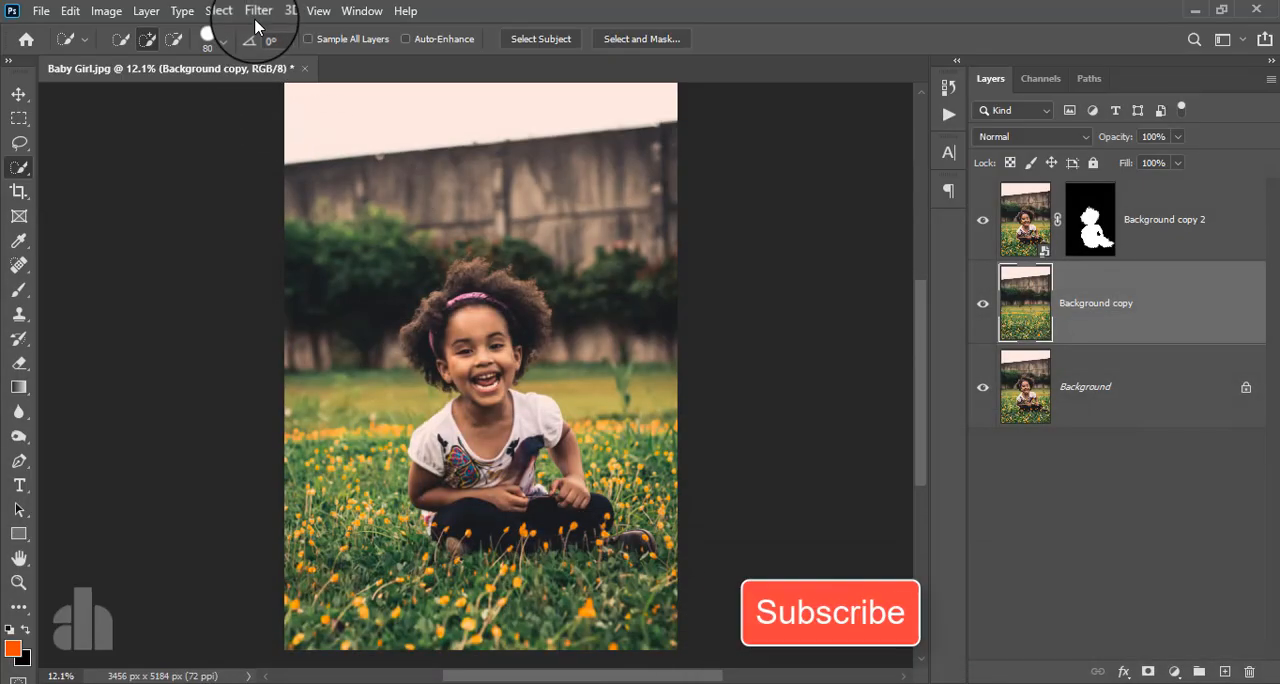
{"action": "left_click", "coordinate": [256, 10]}
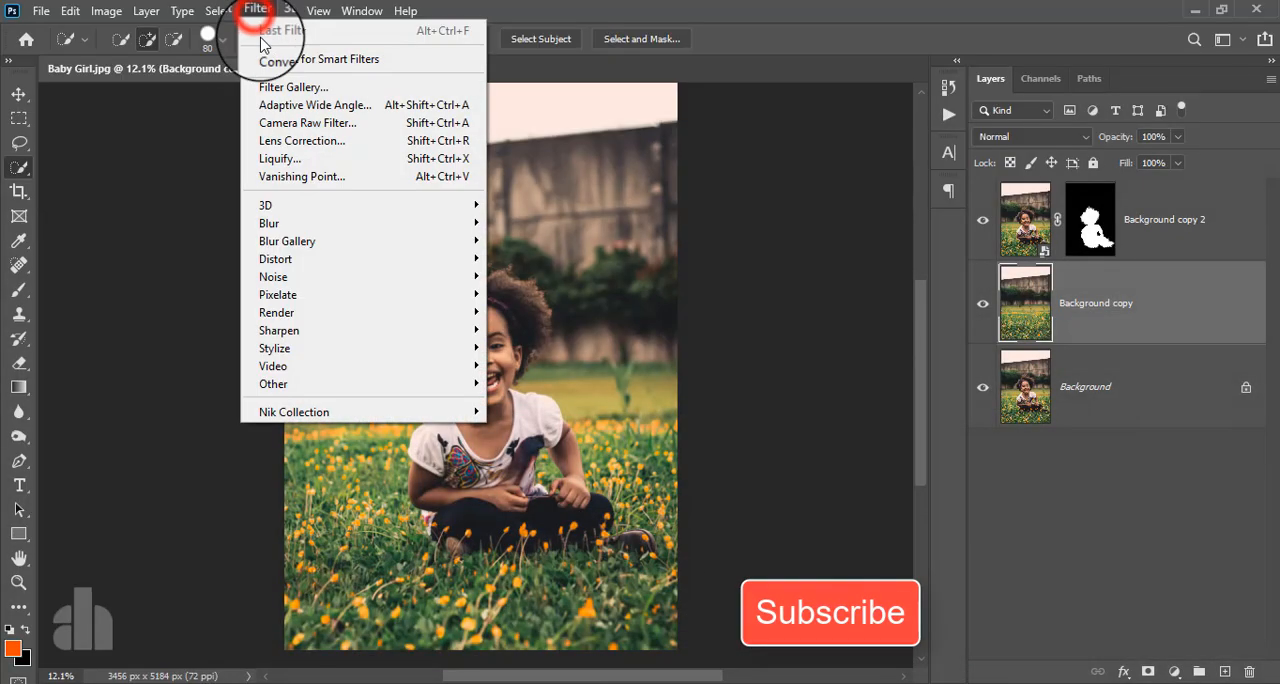
{"action": "left_click", "coordinate": [275, 59]}
{"action": "left_click", "coordinate": [625, 278]}
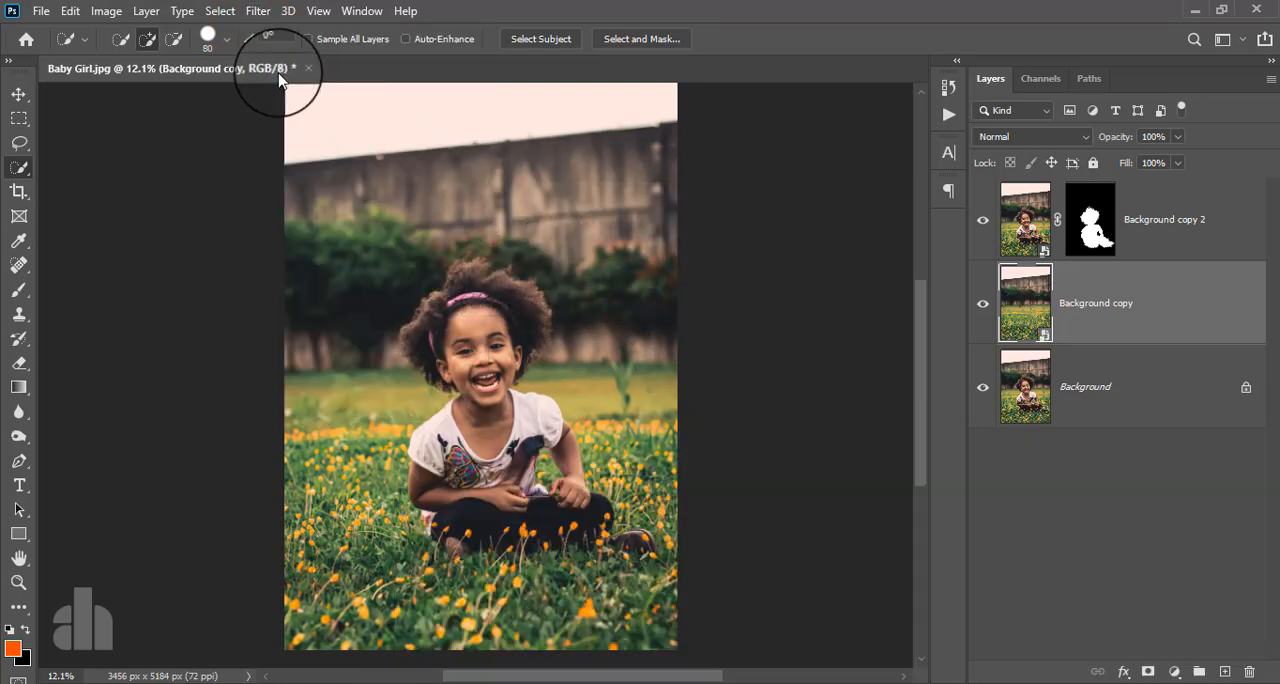
- Start a Tilt-Shift blur on the Background copy layer with a blur of 106 px
{"action": "left_click", "coordinate": [258, 10]}
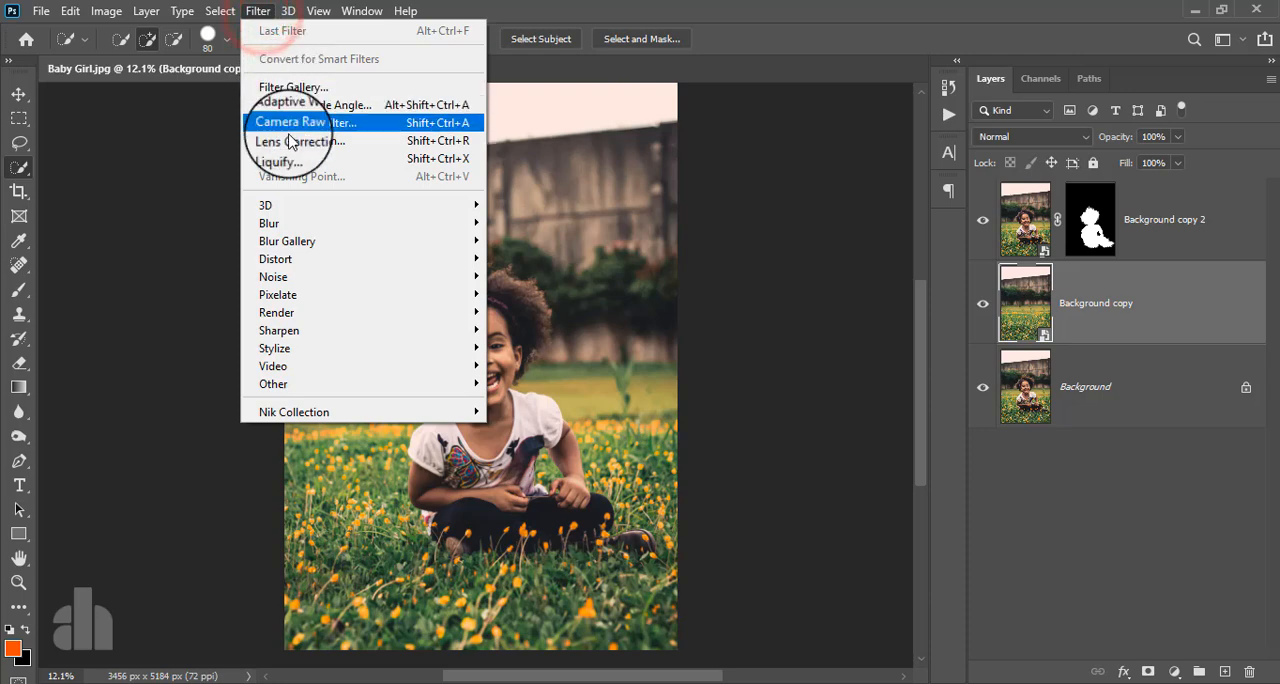
{"action": "left_click", "coordinate": [300, 240]}
{"action": "left_click", "coordinate": [541, 272]}
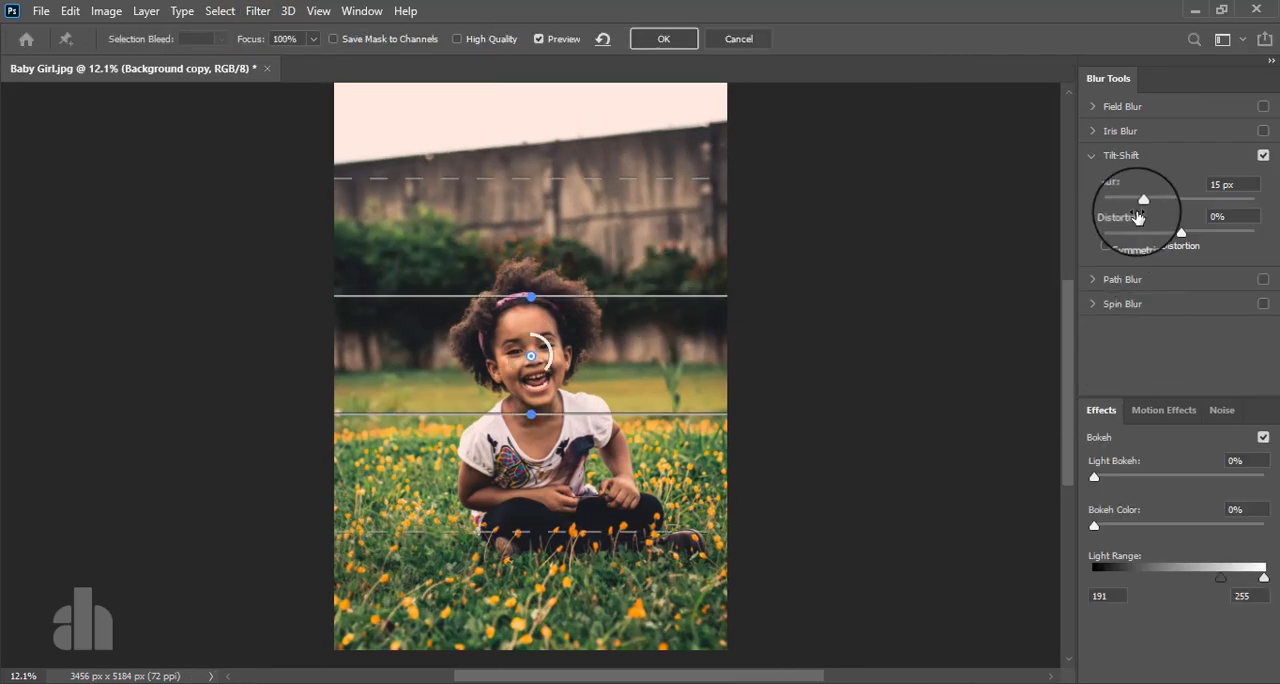
{"action": "mouse_move", "coordinate": [1177, 209]}
{"action": "left_mouse_down"}
{"action": "mouse_move", "coordinate": [1199, 212]}
{"action": "mouse_move", "coordinate": [1179, 218]}
{"action": "left_mouse_up"}
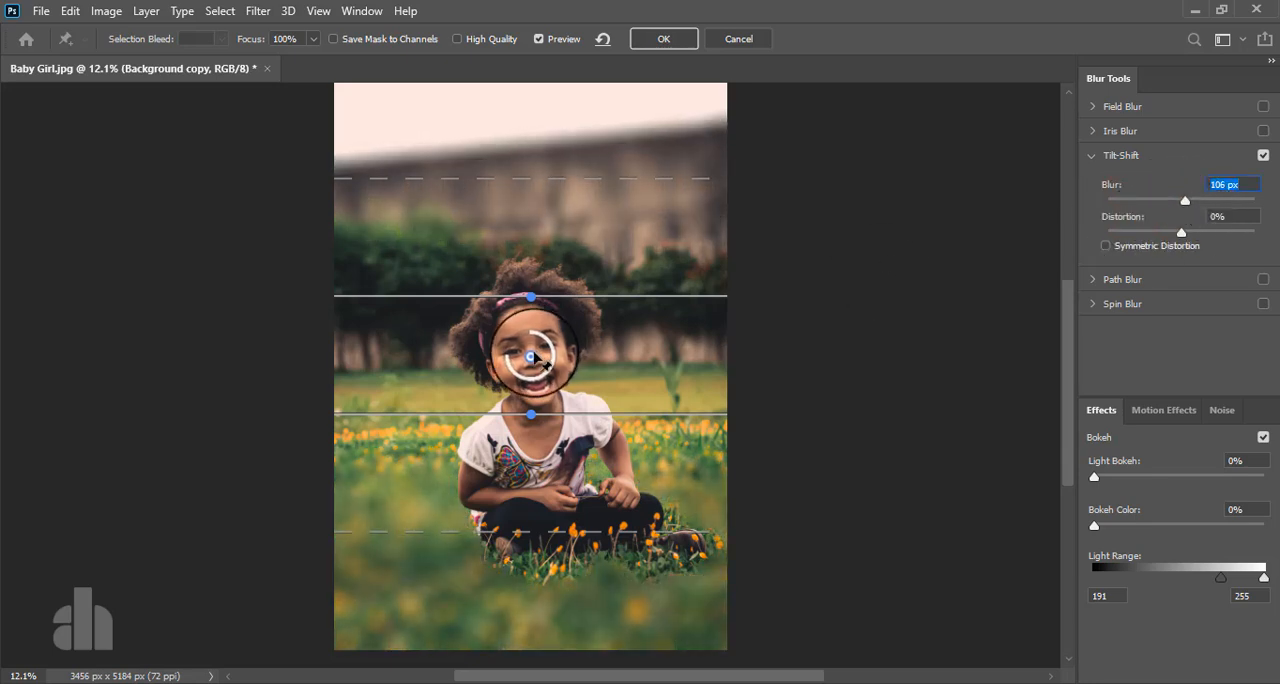
- Center the tilt-shift on the girl's lap, narrow its sharp band to her legs, and apply it with a 130 px blur
{"action": "left_click_drag", "start_coordinate": [531, 357], "coordinate": [531, 504]}
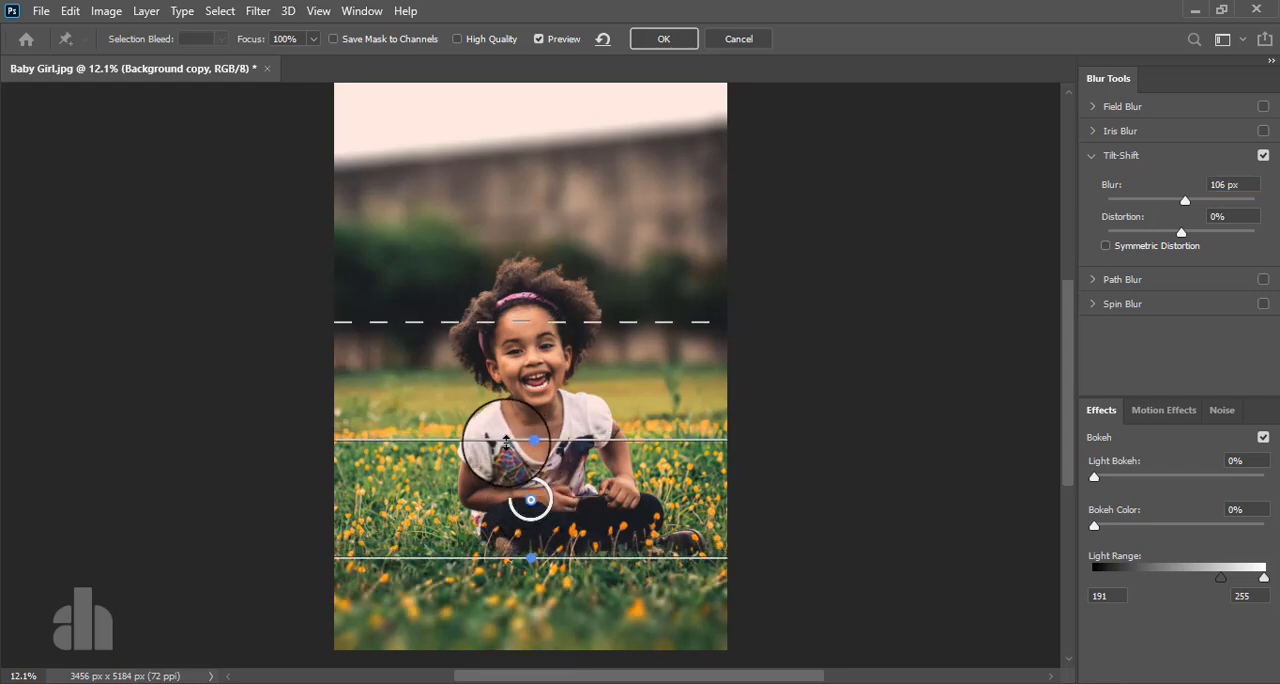
{"action": "left_click_drag", "start_coordinate": [507, 442], "coordinate": [509, 481]}
{"action": "left_click_drag", "start_coordinate": [520, 360], "coordinate": [520, 322]}
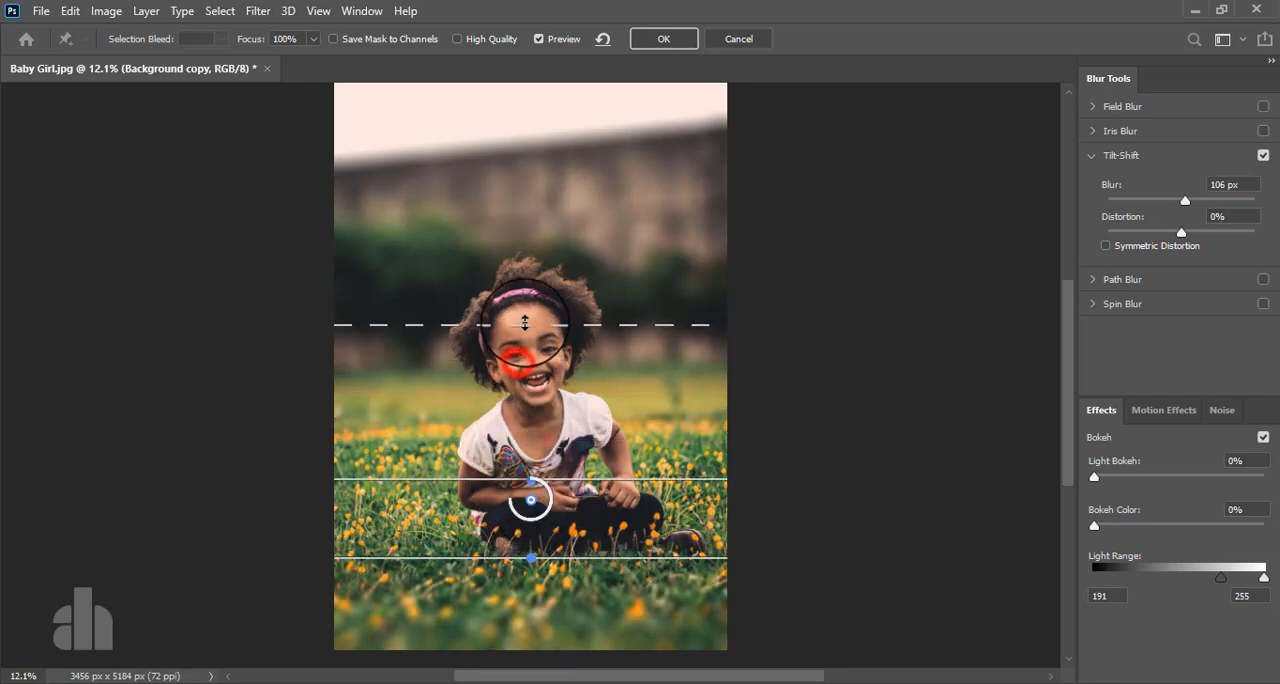
{"action": "left_click_drag", "start_coordinate": [479, 481], "coordinate": [483, 500]}
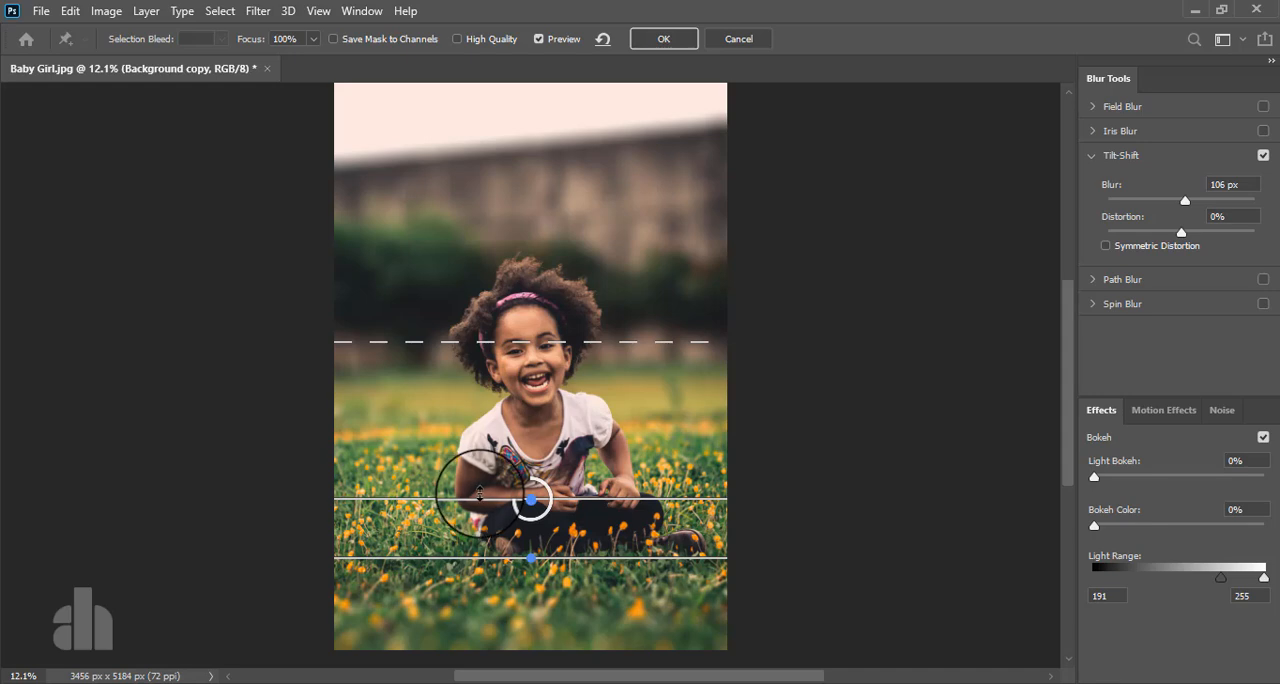
{"action": "mouse_move", "coordinate": [480, 556]}
{"action": "left_mouse_down"}
{"action": "mouse_move", "coordinate": [484, 573]}
{"action": "mouse_move", "coordinate": [486, 553]}
{"action": "left_mouse_up"}
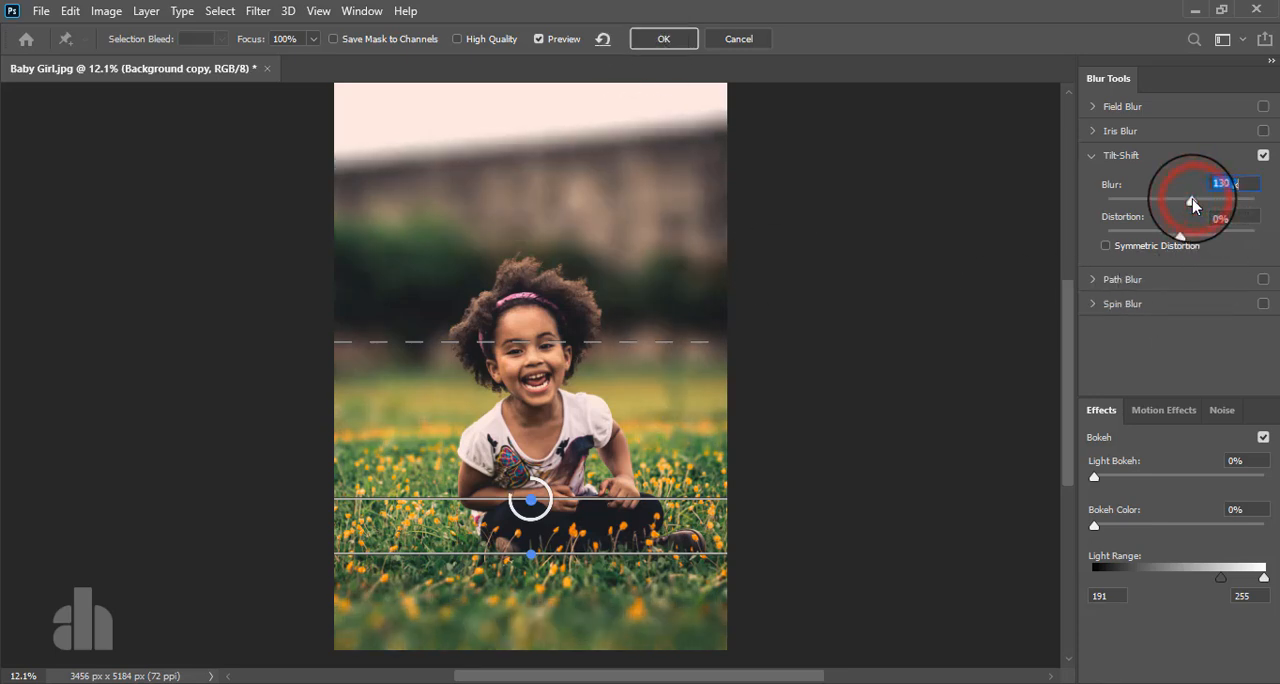
{"action": "left_click", "coordinate": [641, 39]}
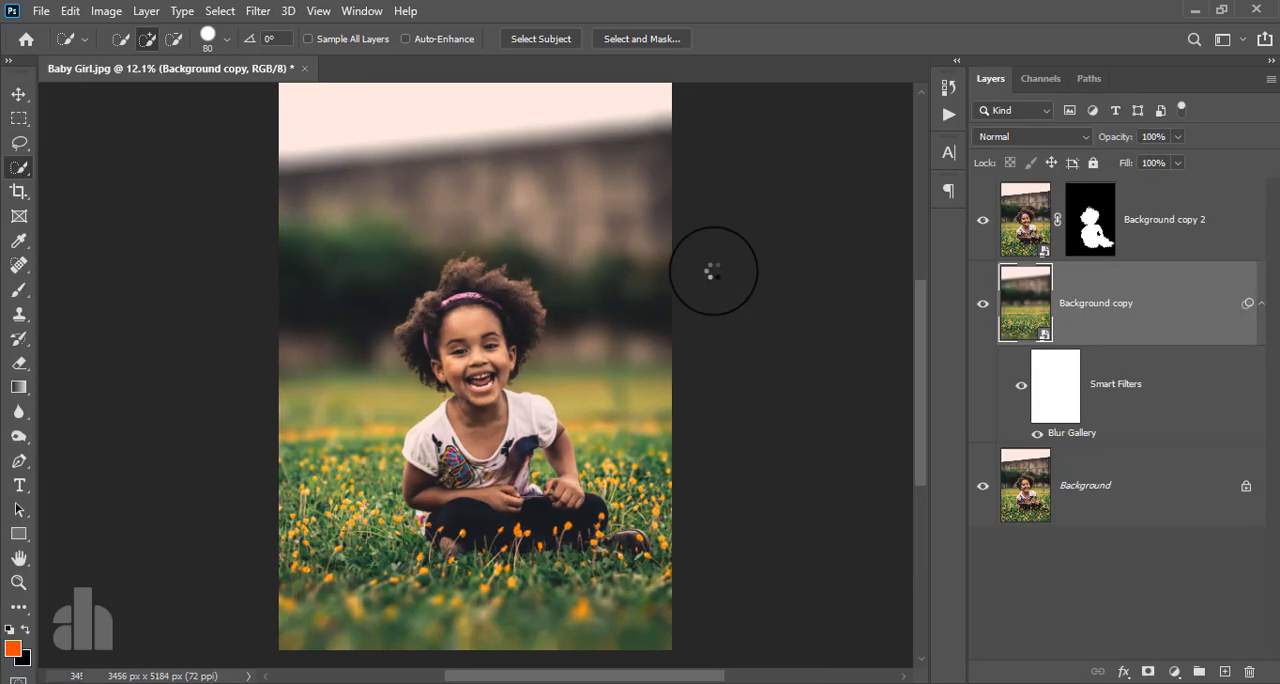
- Scale the Background copy layer upward to about 127%, apply the transform and toggle the layer's visibility to compare
{"action": "left_click", "coordinate": [478, 130]}
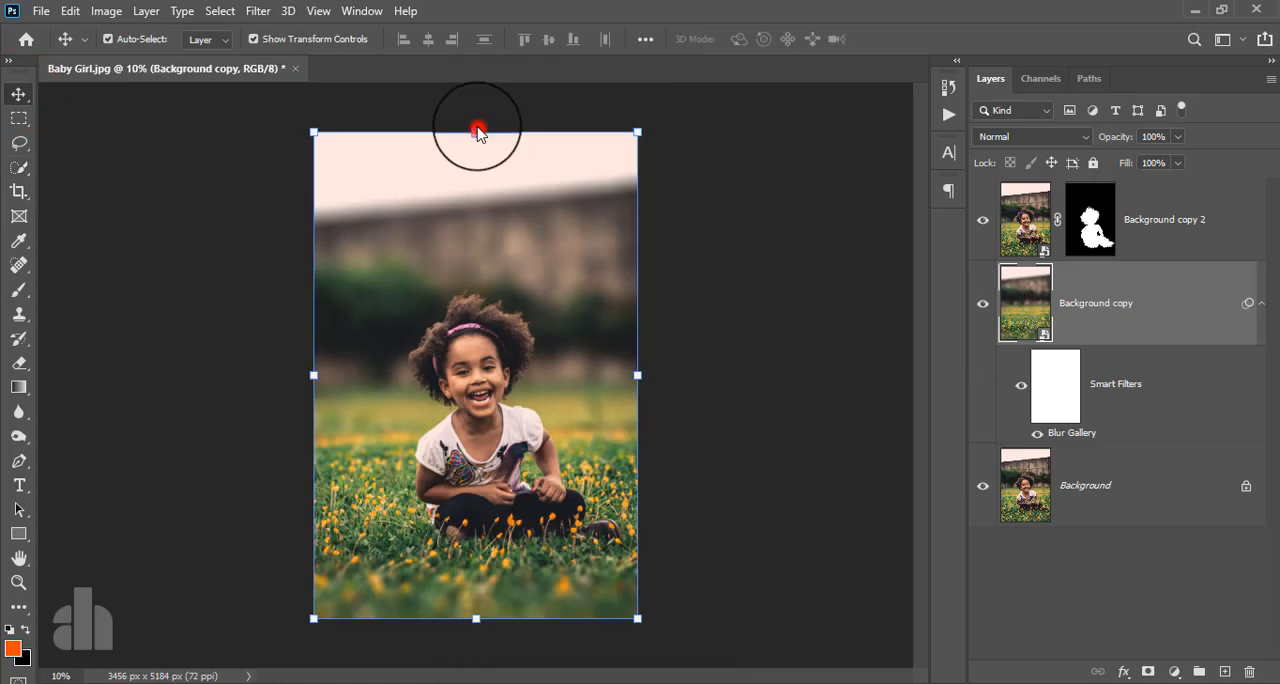
{"action": "left_click", "coordinate": [656, 285]}
{"action": "key", "text": "ctrl+t"}
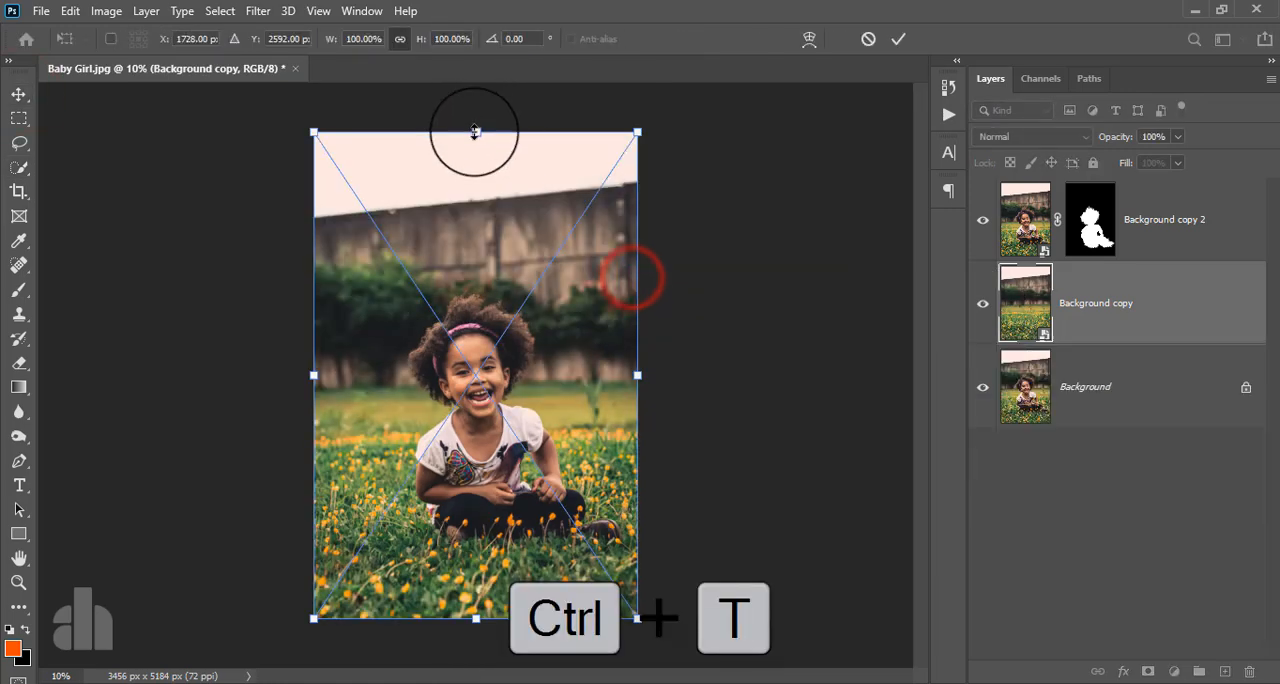
{"action": "left_click_drag", "start_coordinate": [475, 131], "coordinate": [477, 14]}
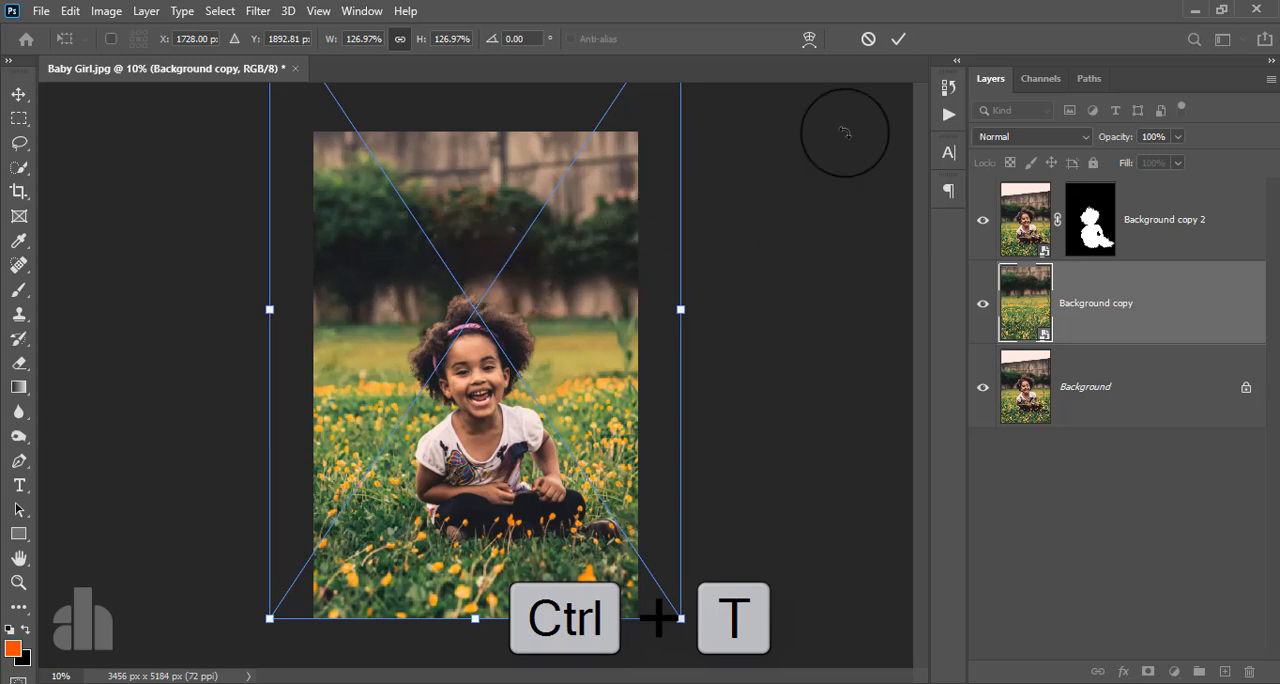
{"action": "left_click", "coordinate": [894, 40]}
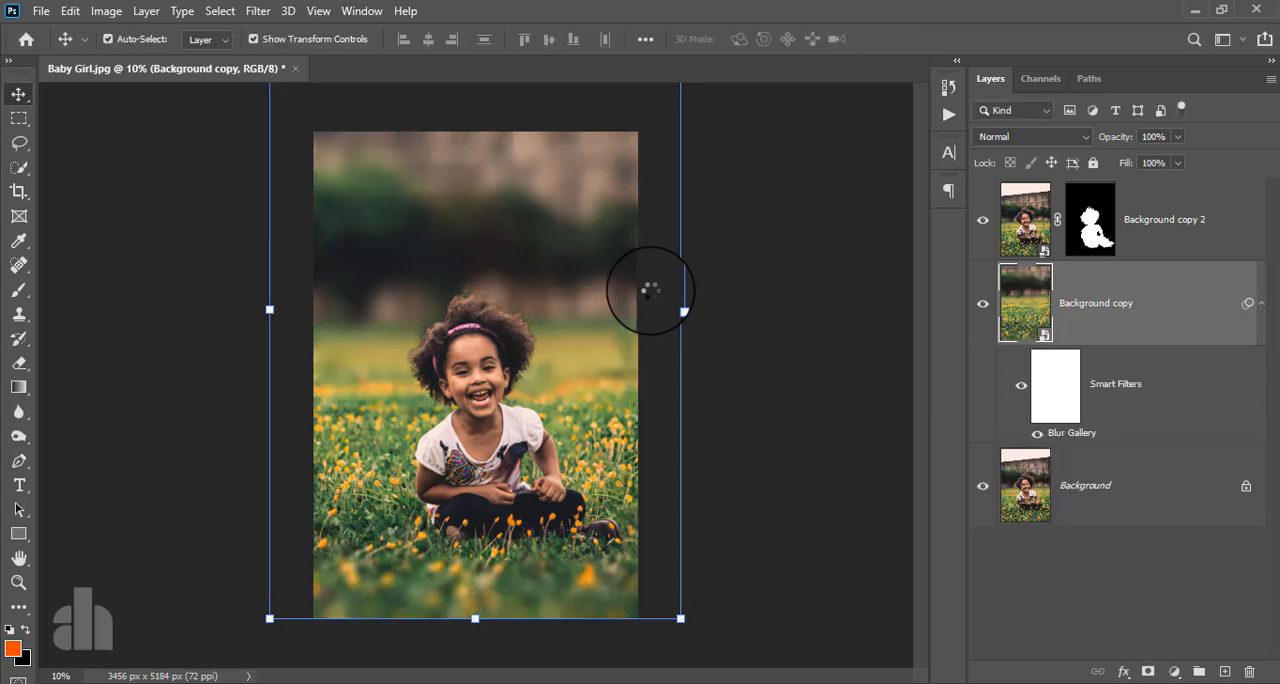
{"action": "left_click", "coordinate": [982, 303]}
{"action": "left_click", "coordinate": [982, 303]}
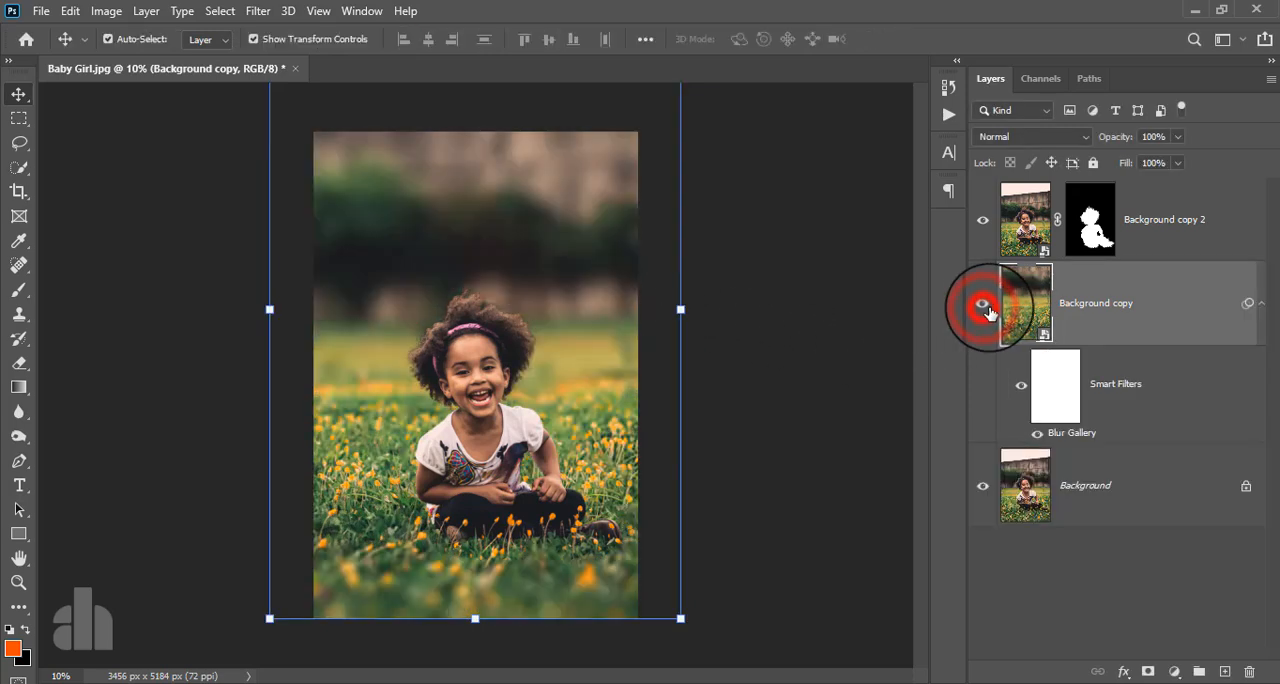
- Move the enlarged Background copy layer slightly down behind the girl
{"action": "left_click", "coordinate": [1092, 318]}
{"action": "left_click_drag", "start_coordinate": [371, 486], "coordinate": [376, 506]}
{"action": "left_click", "coordinate": [373, 499]}
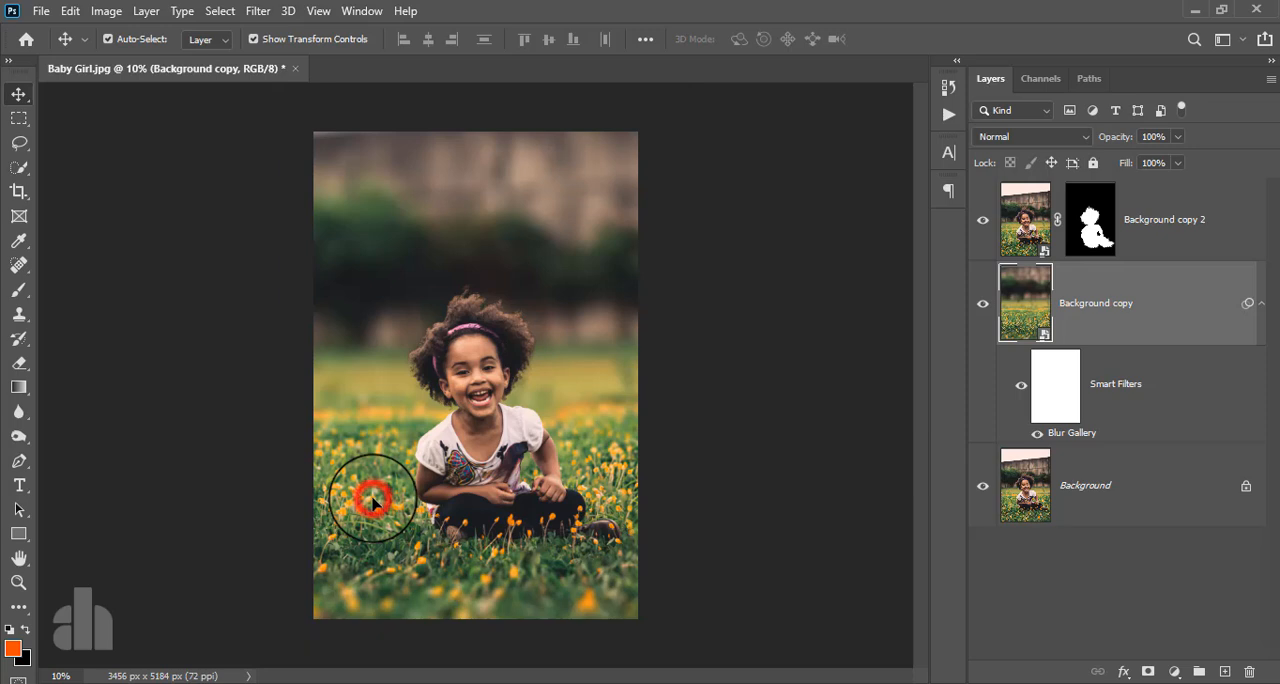
{"action": "left_click", "coordinate": [374, 503]}
{"action": "left_click", "coordinate": [377, 502]}
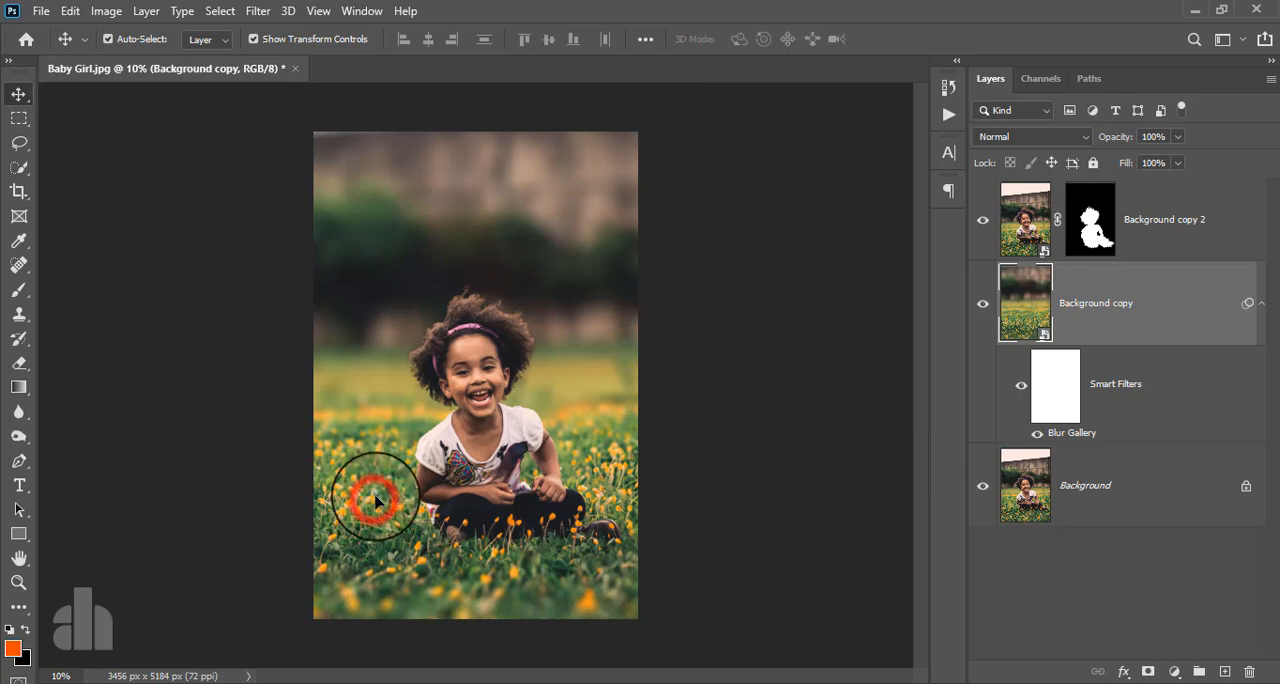
{"action": "left_click", "coordinate": [1172, 334]}
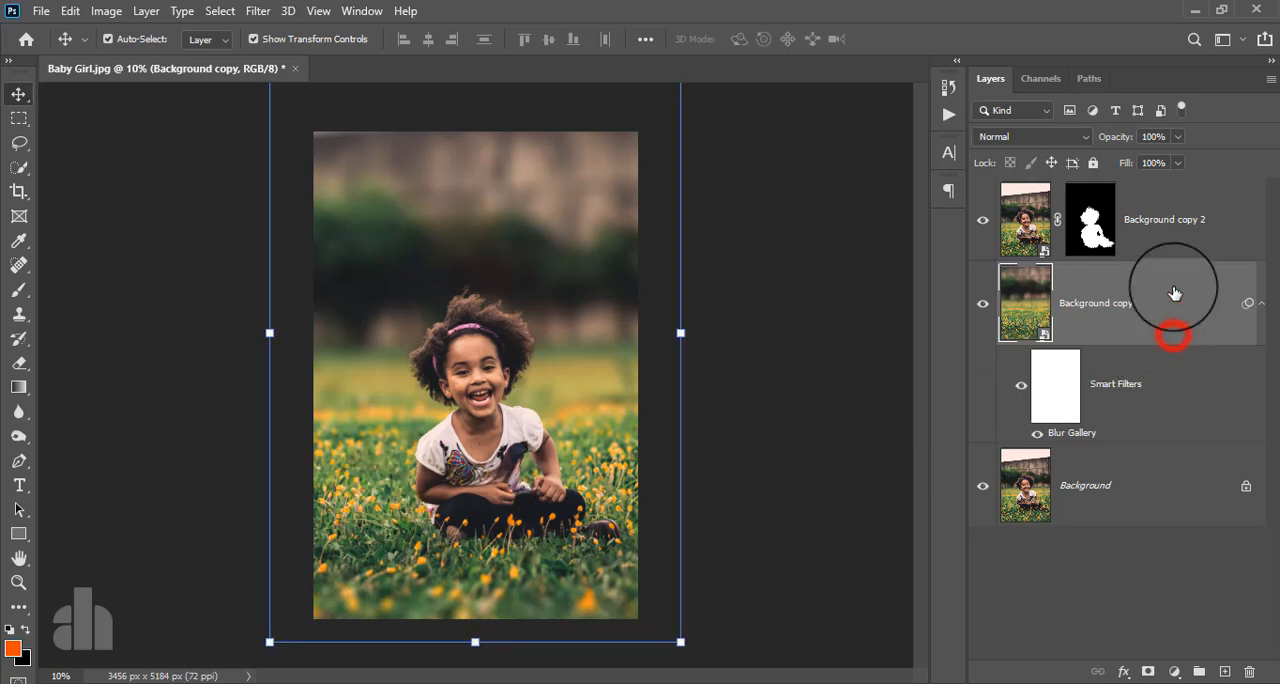
- Add a Gradient Map adjustment layer above the Background copy 2 layer
{"action": "left_click", "coordinate": [1173, 220]}
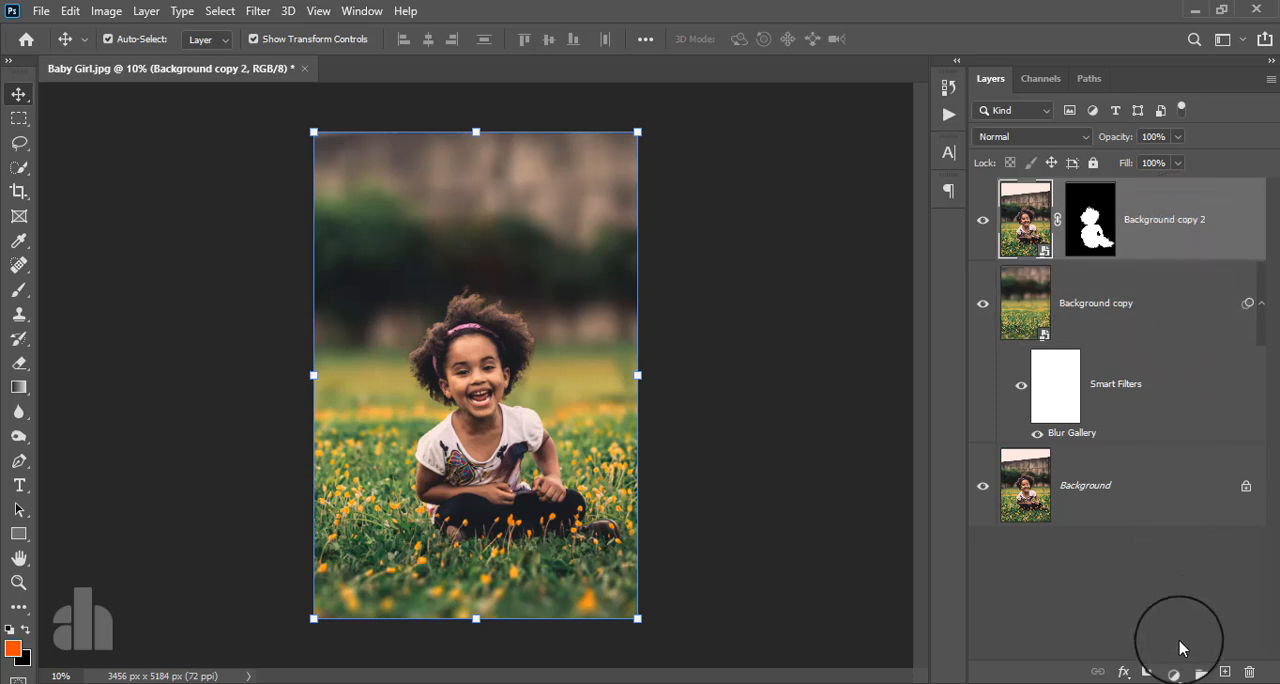
{"action": "left_click", "coordinate": [1175, 670]}
{"action": "left_click", "coordinate": [1176, 636]}
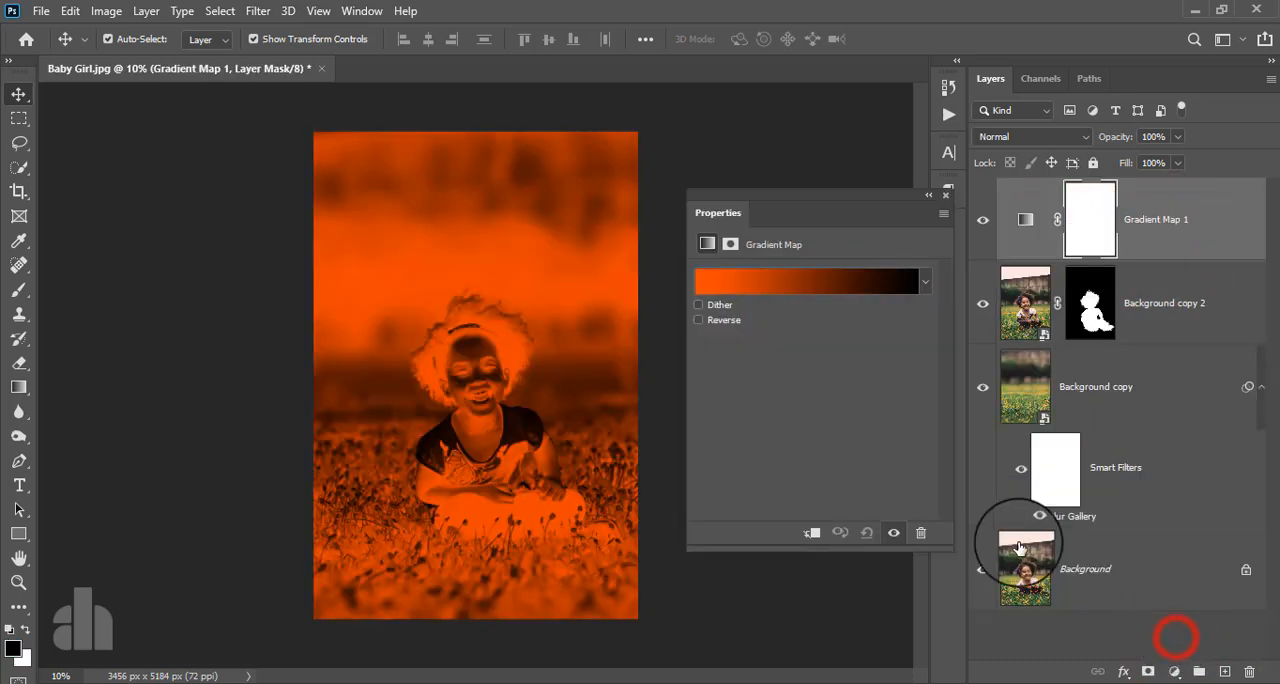
- Edit the Gradient Map's gradient and set its starting color stop to orange ff8a00
{"action": "left_click", "coordinate": [821, 281]}
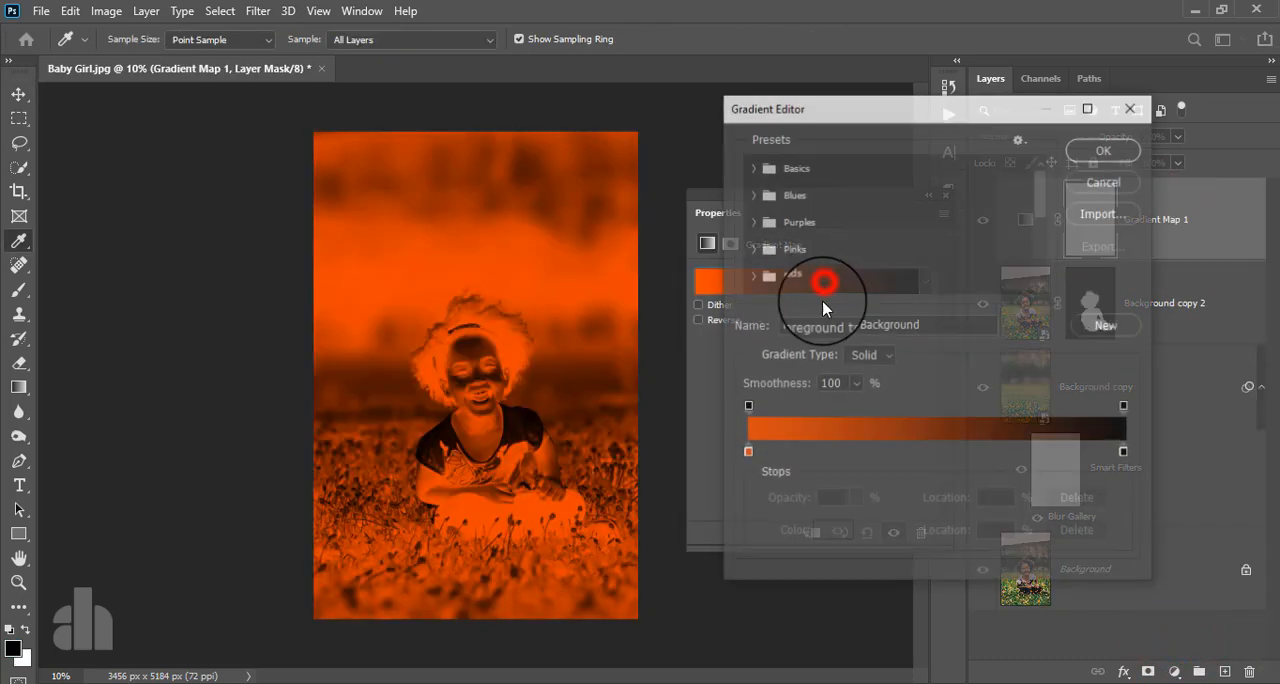
{"action": "left_click", "coordinate": [747, 456]}
{"action": "left_click", "coordinate": [820, 536]}
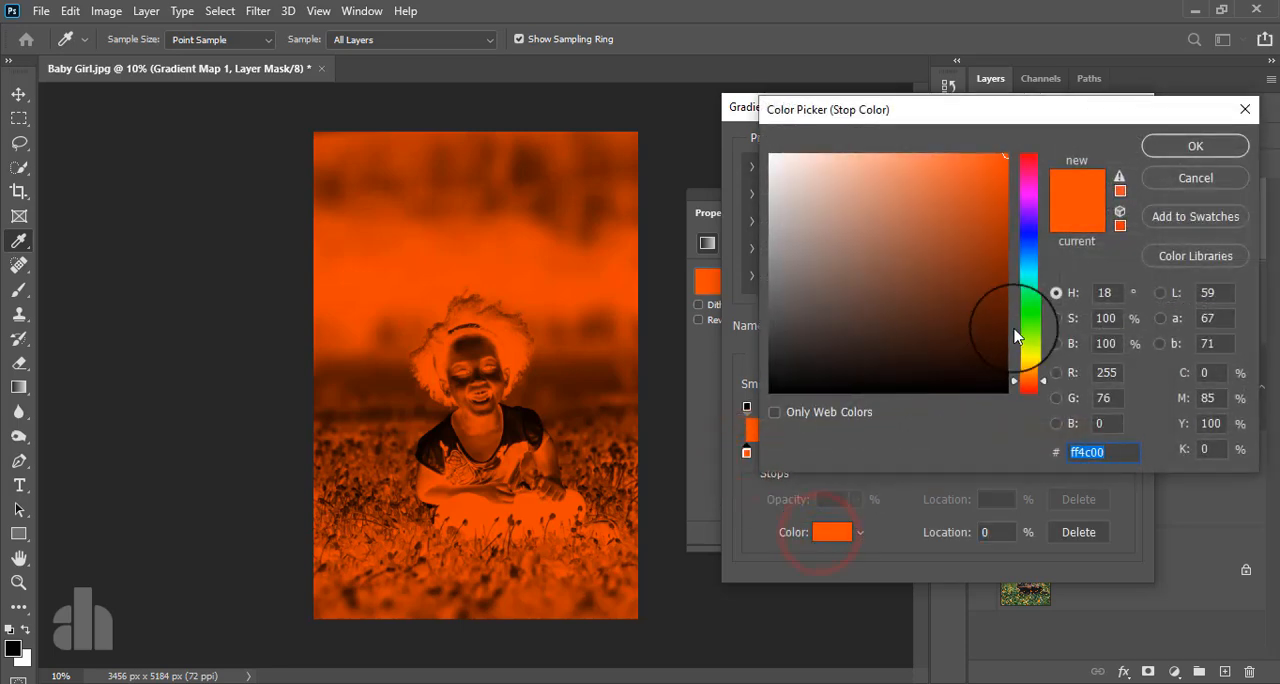
{"action": "left_click", "coordinate": [998, 155]}
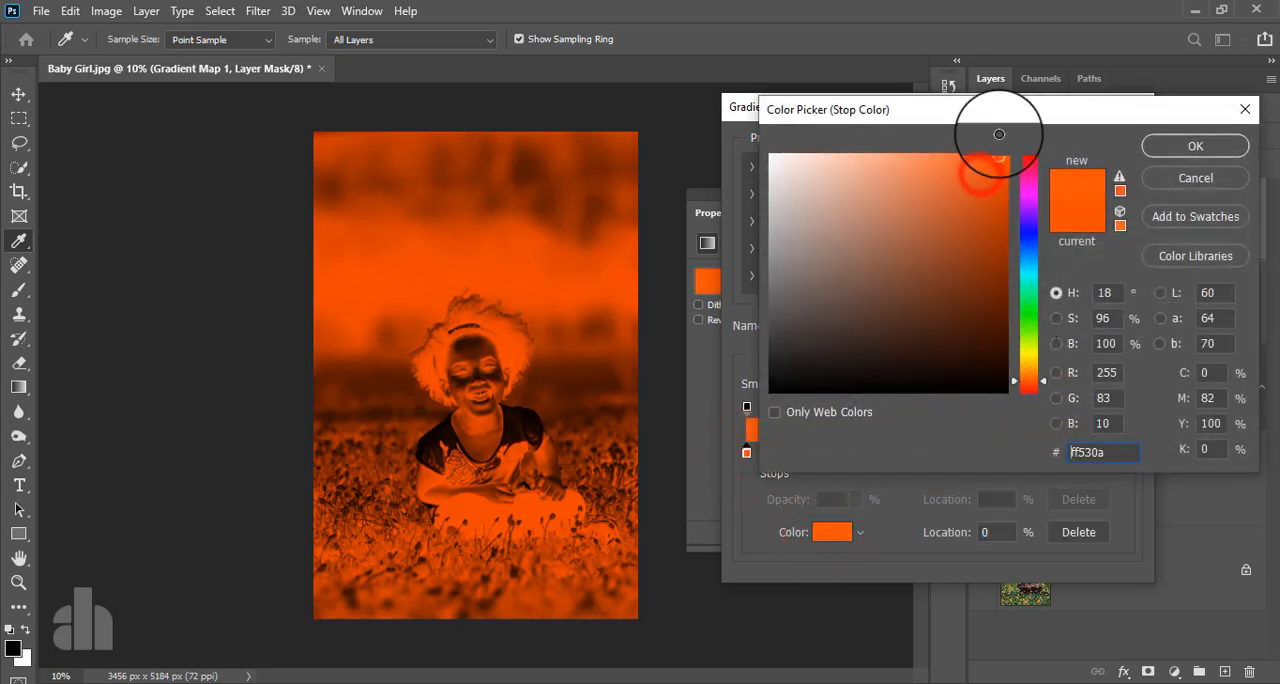
{"action": "left_click_drag", "start_coordinate": [1030, 374], "coordinate": [1028, 368]}
{"action": "mouse_move", "coordinate": [993, 263]}
{"action": "left_mouse_down"}
{"action": "mouse_move", "coordinate": [1012, 222]}
{"action": "mouse_move", "coordinate": [1027, 243]}
{"action": "mouse_move", "coordinate": [1018, 285]}
{"action": "mouse_move", "coordinate": [971, 143]}
{"action": "mouse_move", "coordinate": [946, 134]}
{"action": "left_mouse_up"}
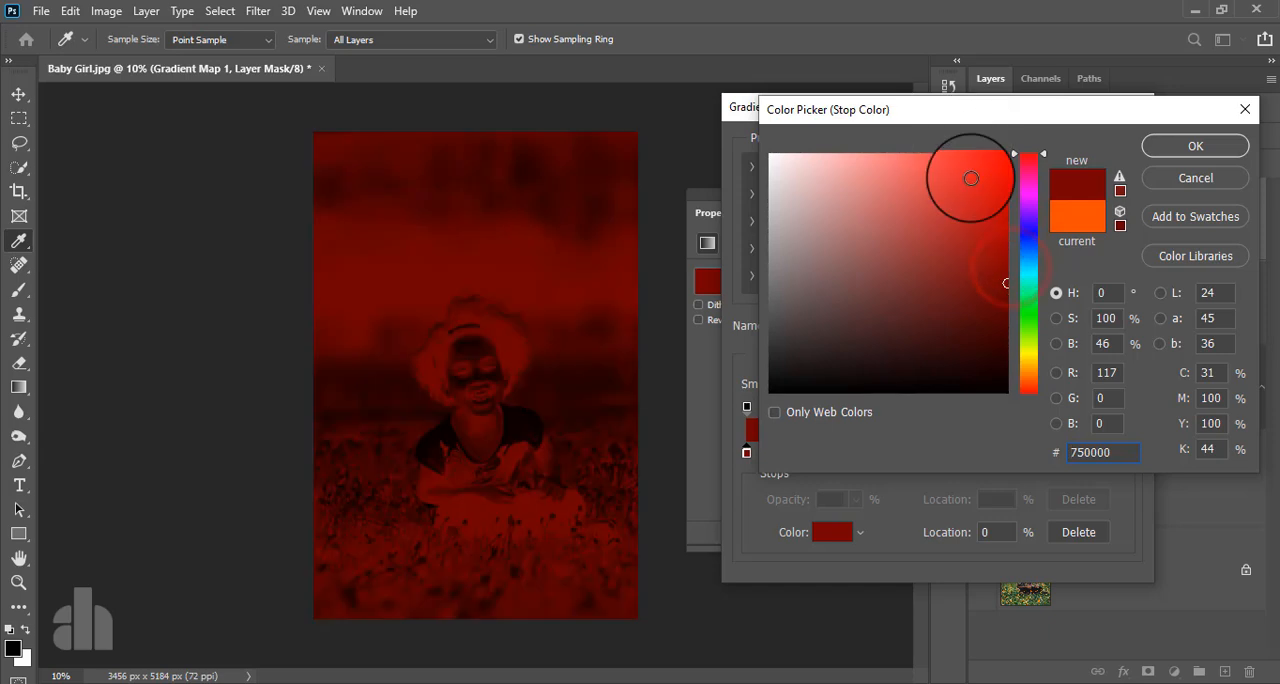
{"action": "left_click_drag", "start_coordinate": [1028, 379], "coordinate": [1028, 387]}
{"action": "left_click_drag", "start_coordinate": [989, 230], "coordinate": [1003, 138]}
{"action": "left_click_drag", "start_coordinate": [1031, 366], "coordinate": [1029, 372]}
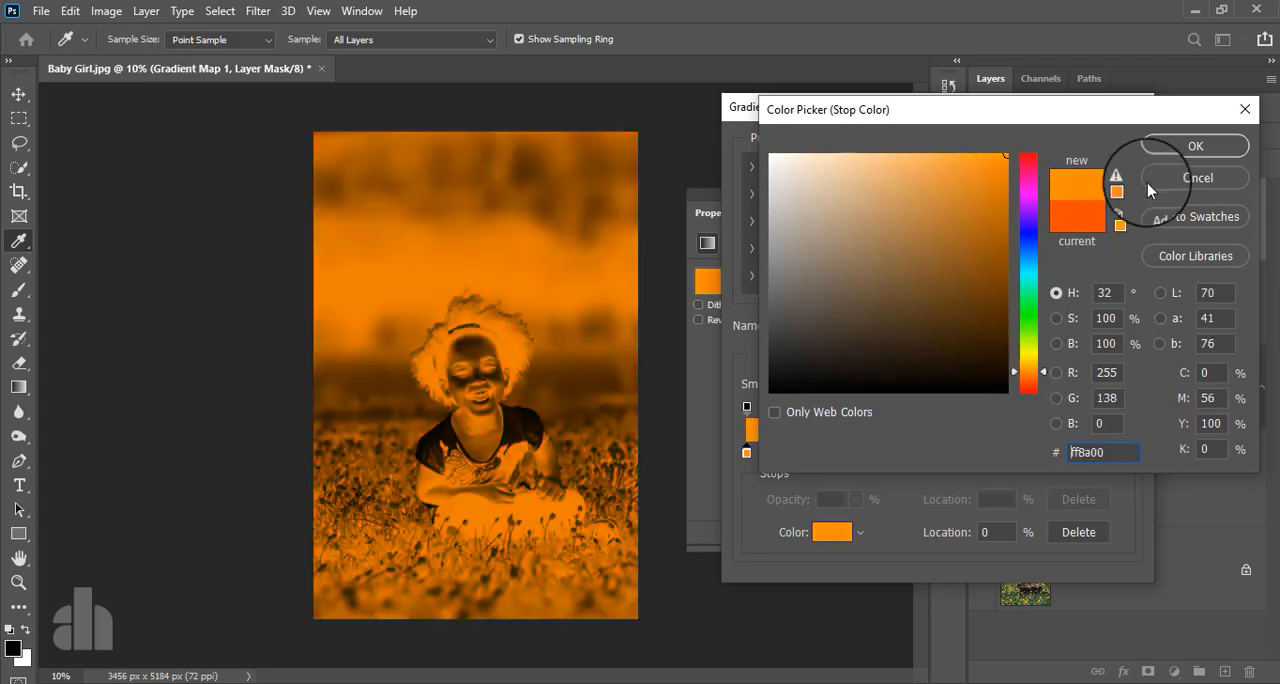
{"action": "left_click", "coordinate": [1165, 146]}
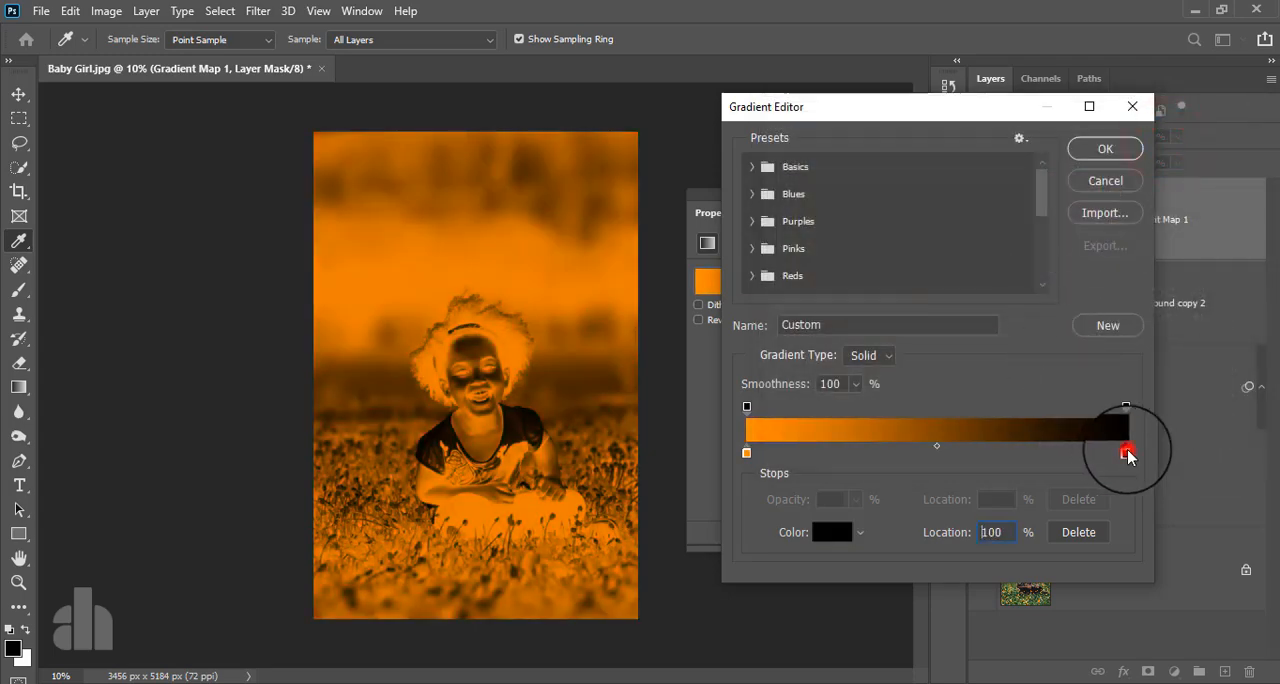
- Set the gradient's end color stop to dark blue 132b50 and apply the edited gradient
{"action": "left_click", "coordinate": [832, 532]}
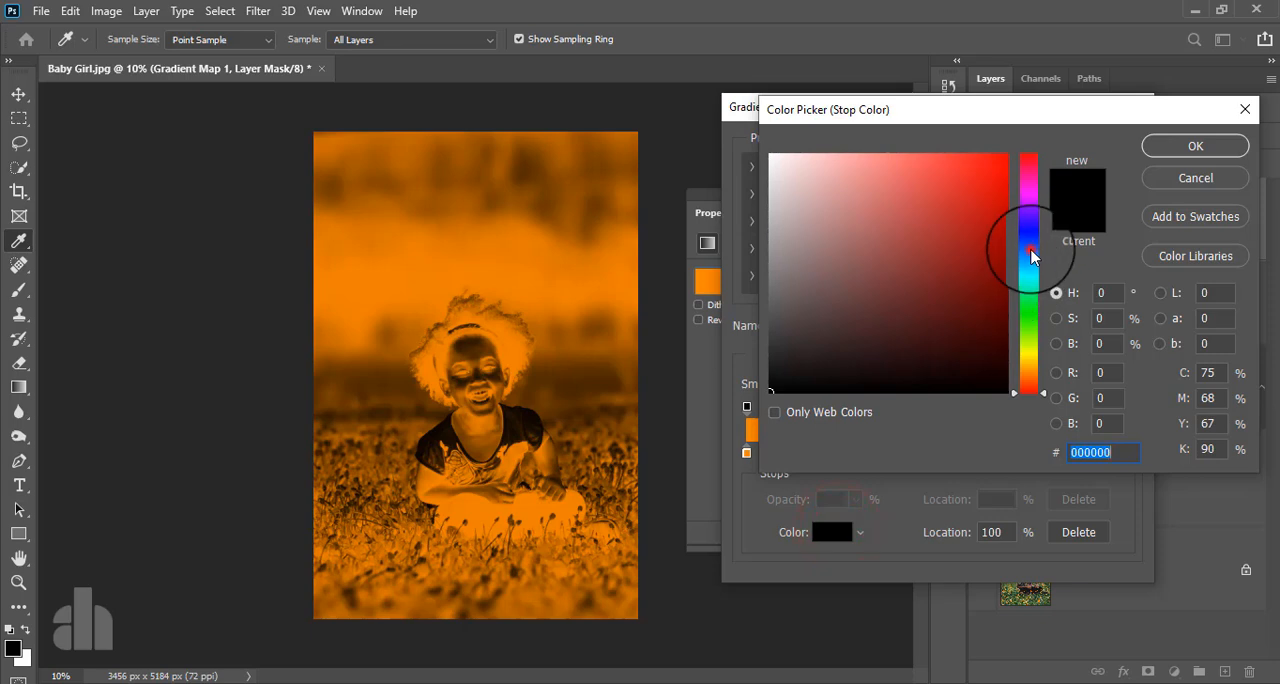
{"action": "left_click", "coordinate": [1031, 250]}
{"action": "left_click", "coordinate": [1003, 159]}
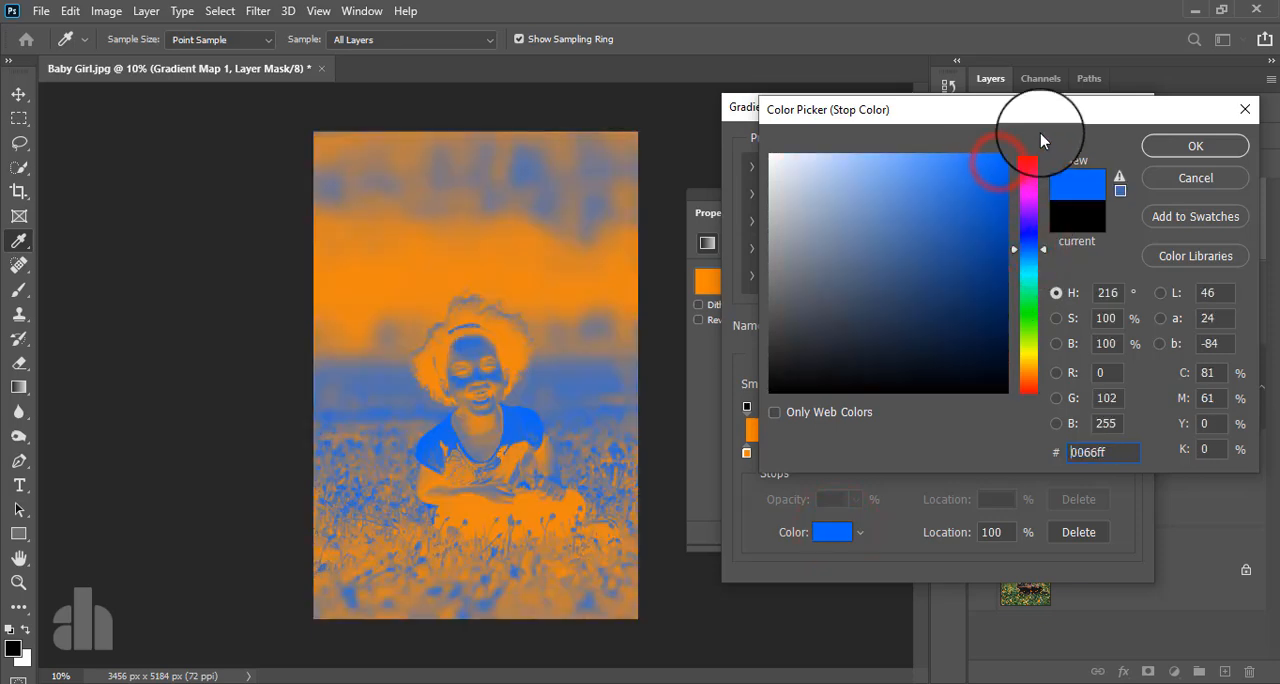
{"action": "left_click_drag", "start_coordinate": [1024, 257], "coordinate": [1030, 233]}
{"action": "left_click", "coordinate": [977, 279]}
{"action": "left_click_drag", "start_coordinate": [977, 279], "coordinate": [951, 316]}
{"action": "left_click", "coordinate": [1030, 249]}
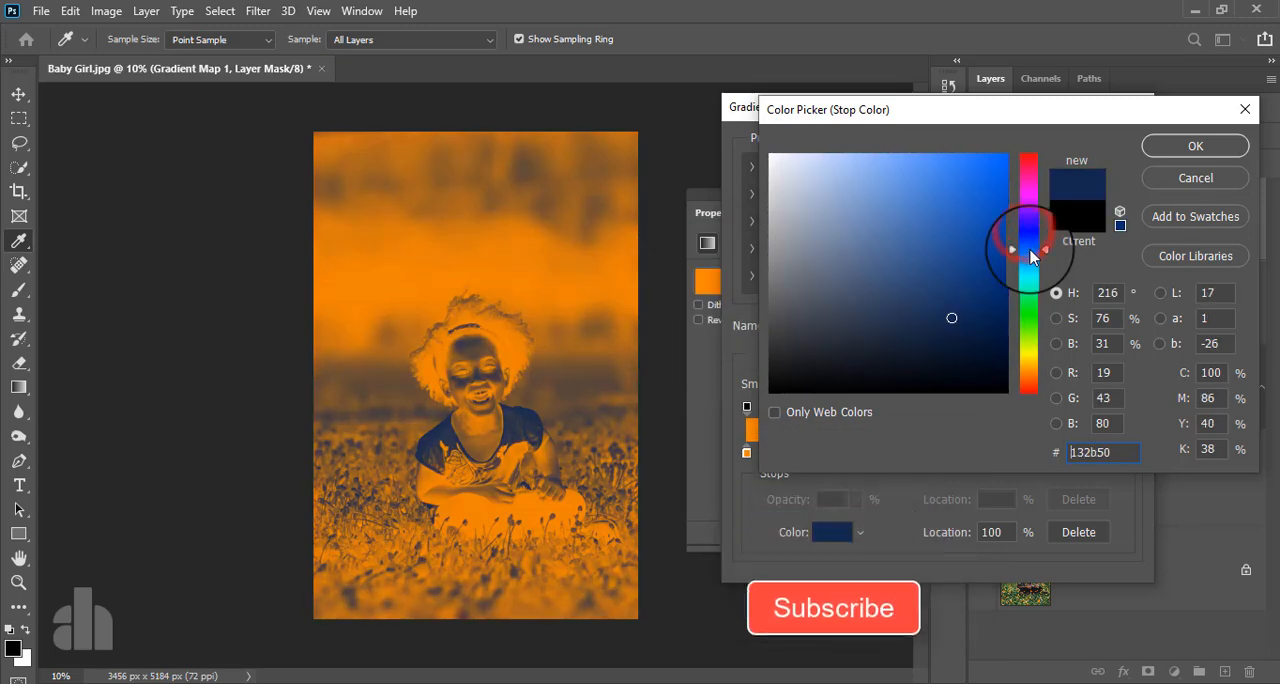
{"action": "left_click", "coordinate": [1163, 136]}
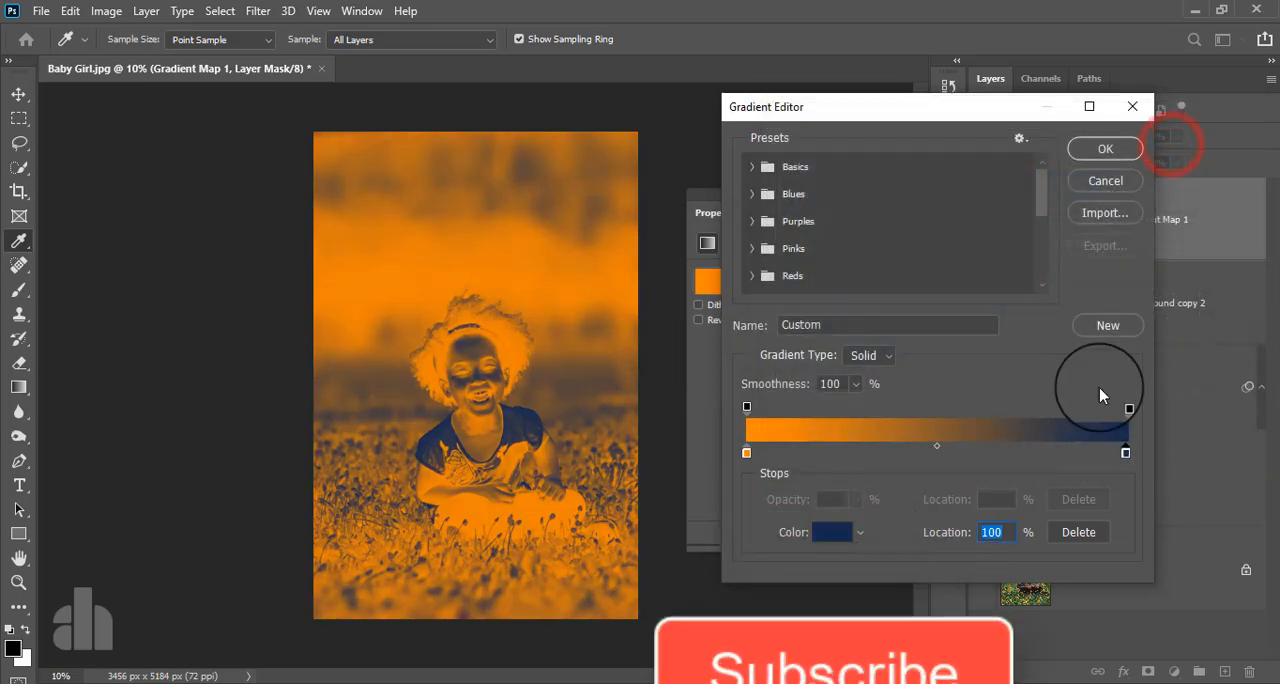
{"action": "left_click", "coordinate": [1105, 150]}
{"action": "left_click", "coordinate": [942, 193]}
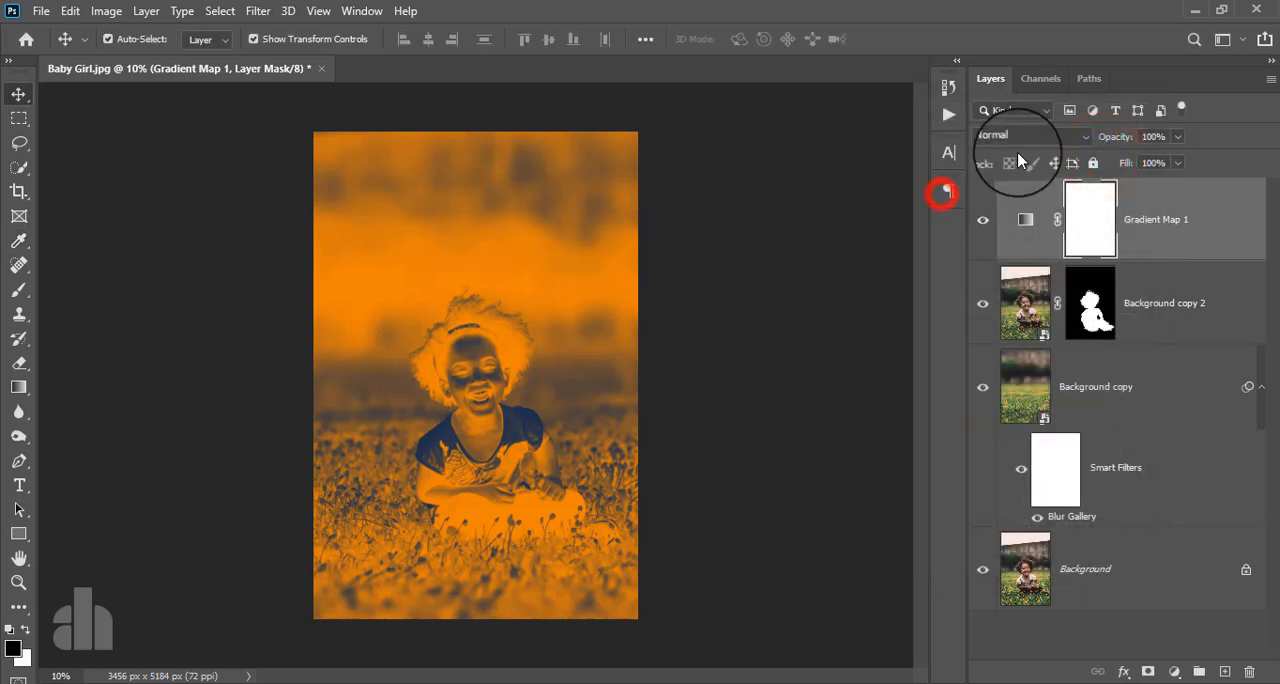
- Blend the Gradient Map 1 layer in Soft Light at 14% opacity and toggle its visibility to compare
{"action": "left_click", "coordinate": [1022, 138]}
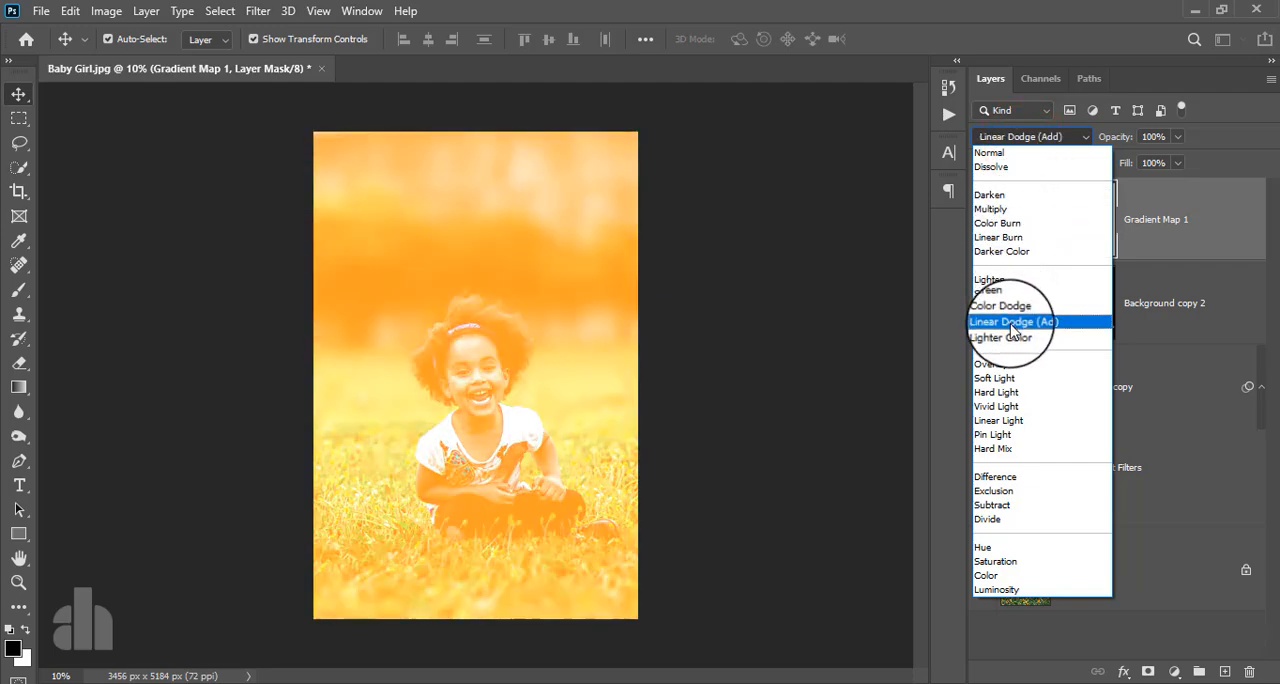
{"action": "left_click", "coordinate": [1007, 379]}
{"action": "left_click", "coordinate": [1137, 207]}
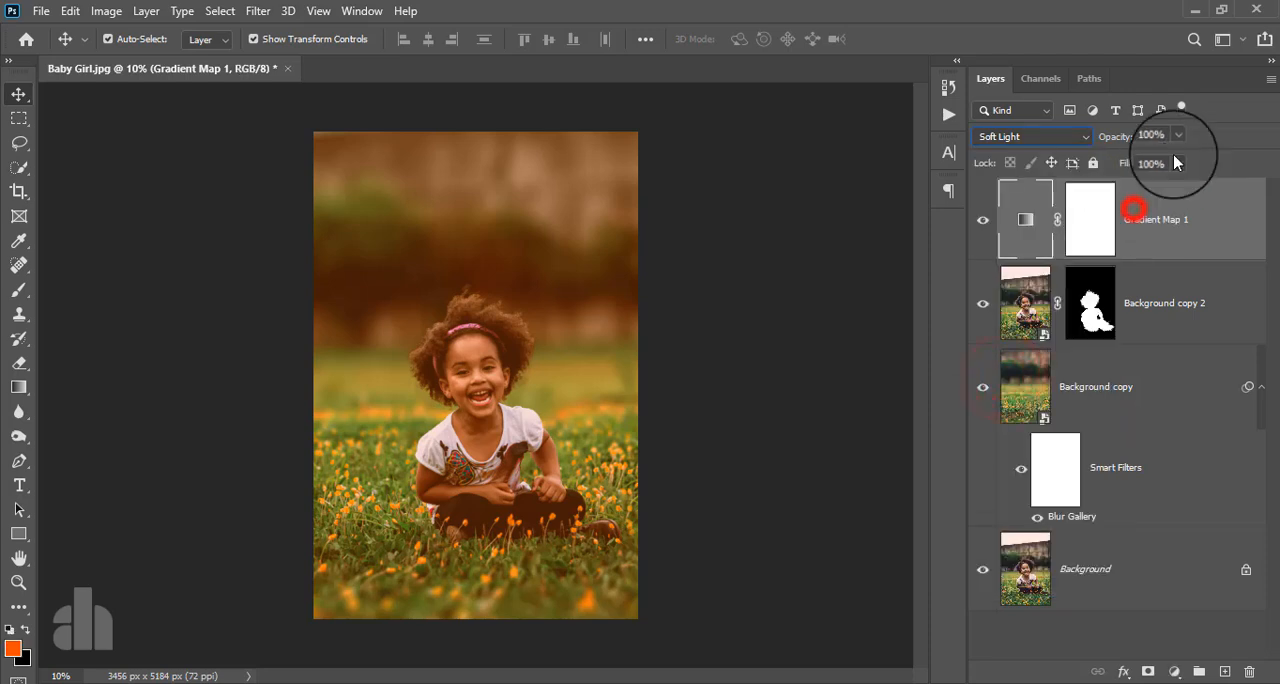
{"action": "left_click", "coordinate": [1180, 137]}
{"action": "left_click_drag", "start_coordinate": [1180, 160], "coordinate": [1108, 162]}
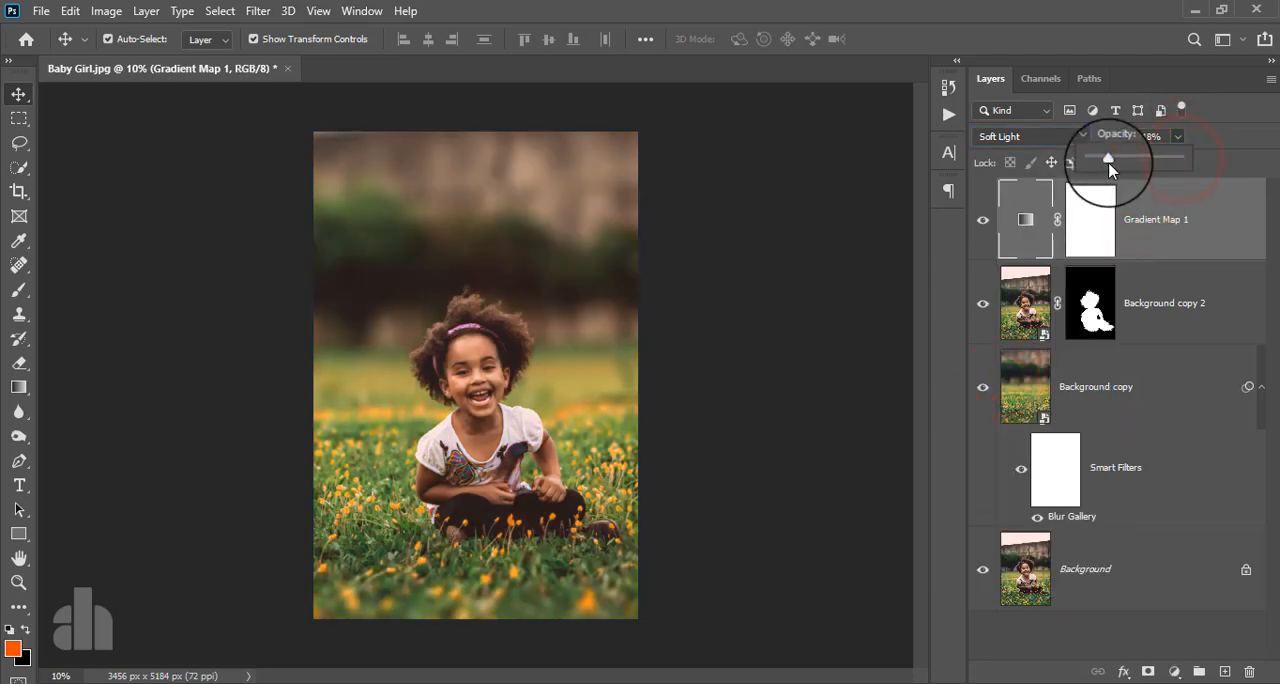
{"action": "left_click", "coordinate": [980, 222]}
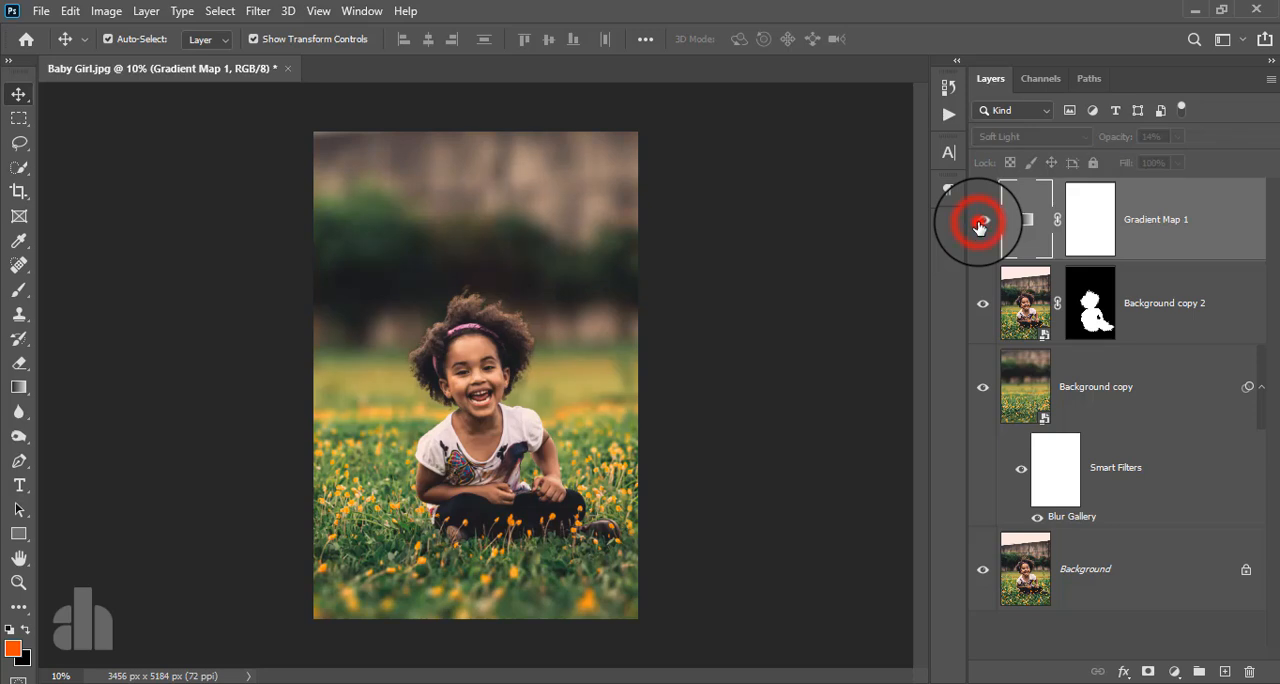
{"action": "left_click", "coordinate": [981, 222]}
{"action": "left_click", "coordinate": [1186, 219]}
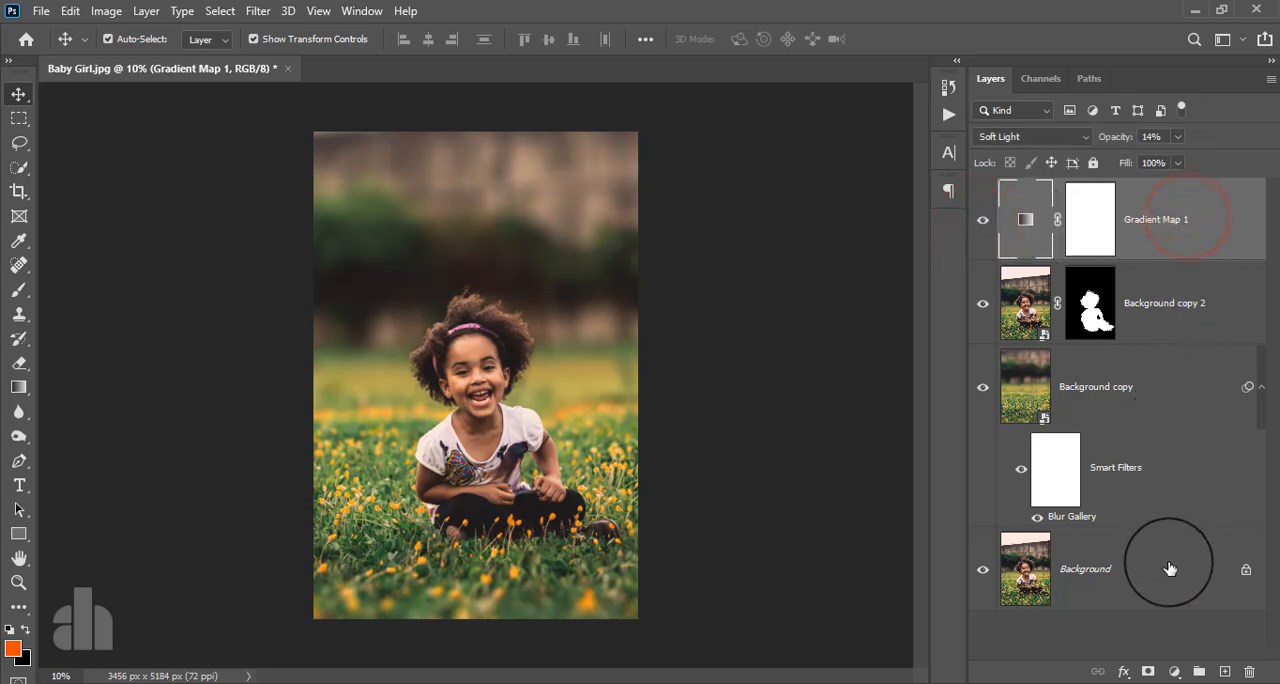
- Add a Color Balance adjustment layer above Gradient Map 1 with midtones at Red +12 and Blue +12
{"action": "left_click", "coordinate": [1173, 670]}
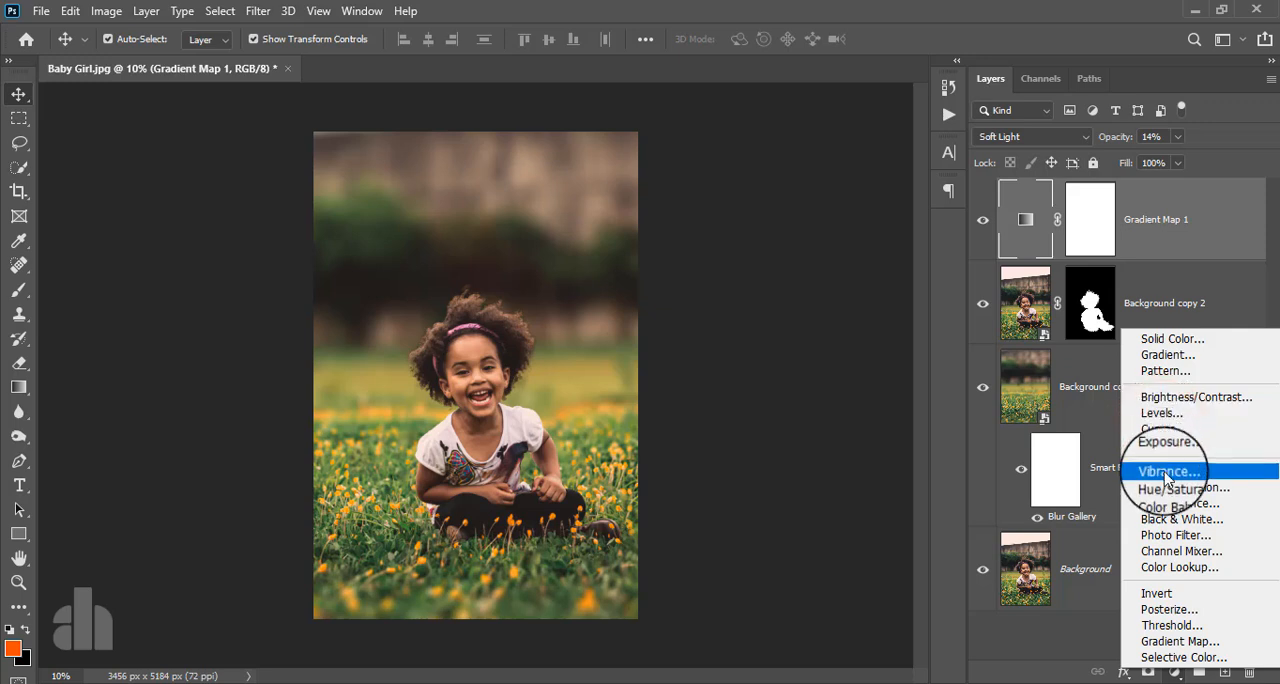
{"action": "left_click", "coordinate": [1170, 505]}
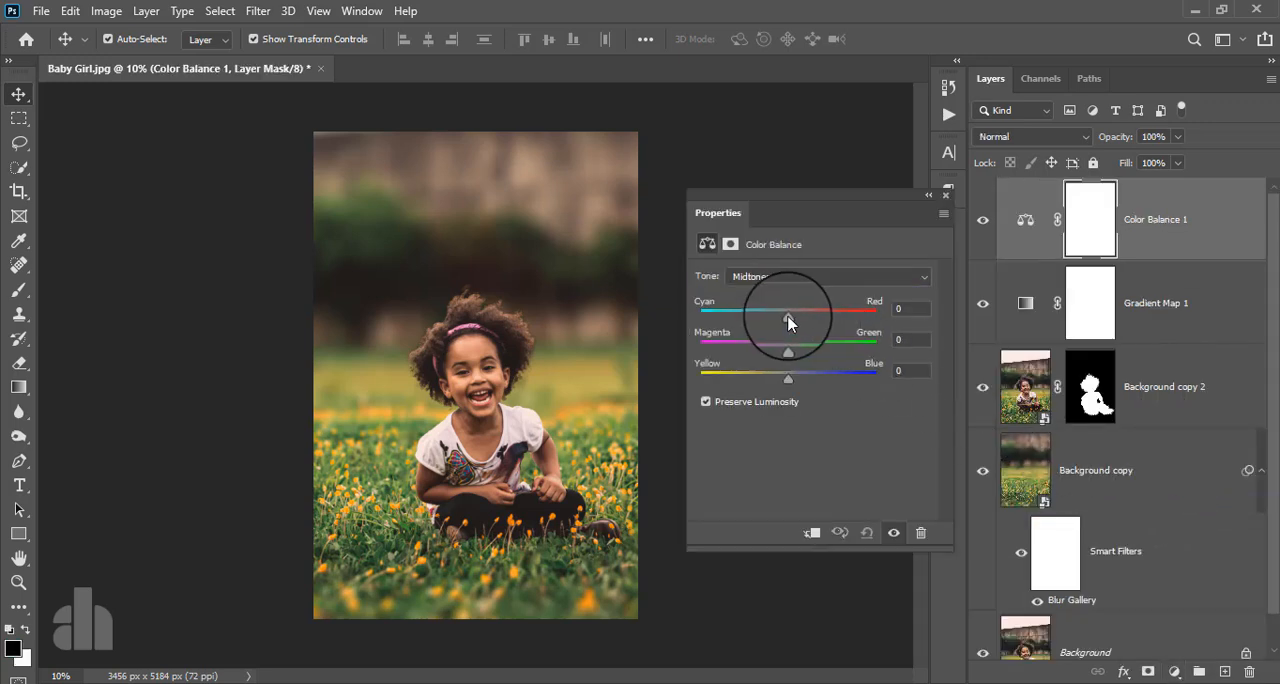
{"action": "left_click_drag", "start_coordinate": [796, 316], "coordinate": [800, 329]}
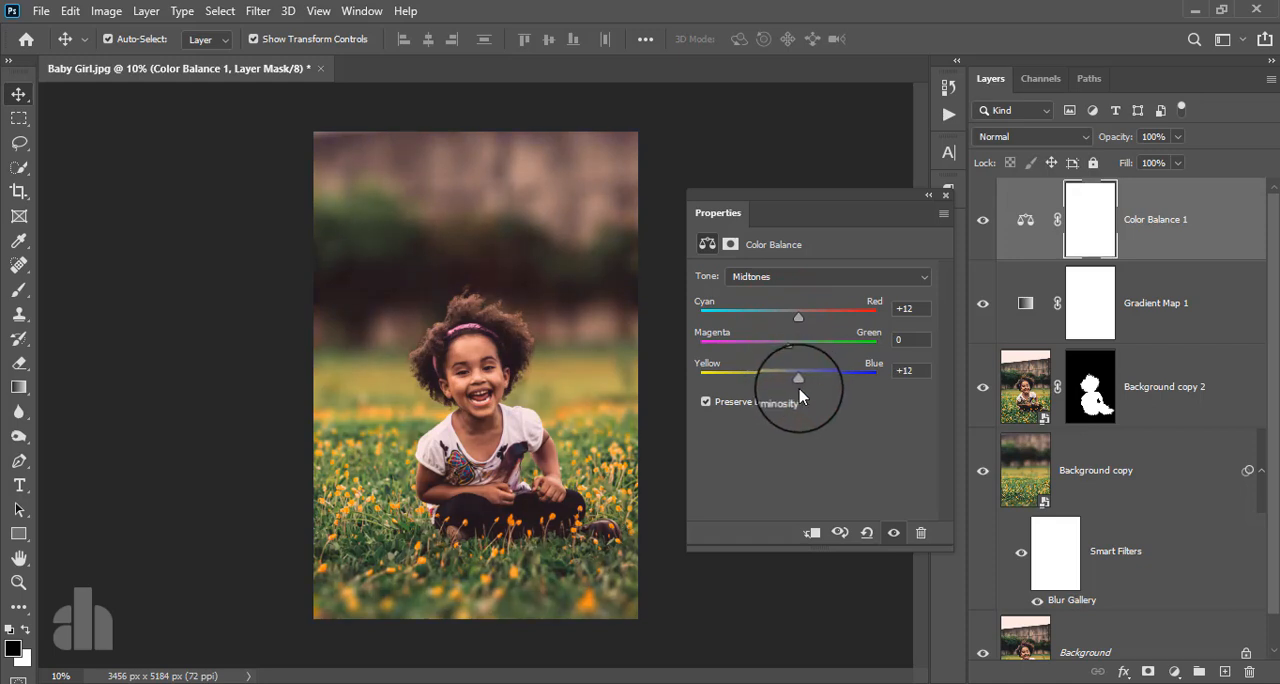
{"action": "left_click", "coordinate": [944, 198]}
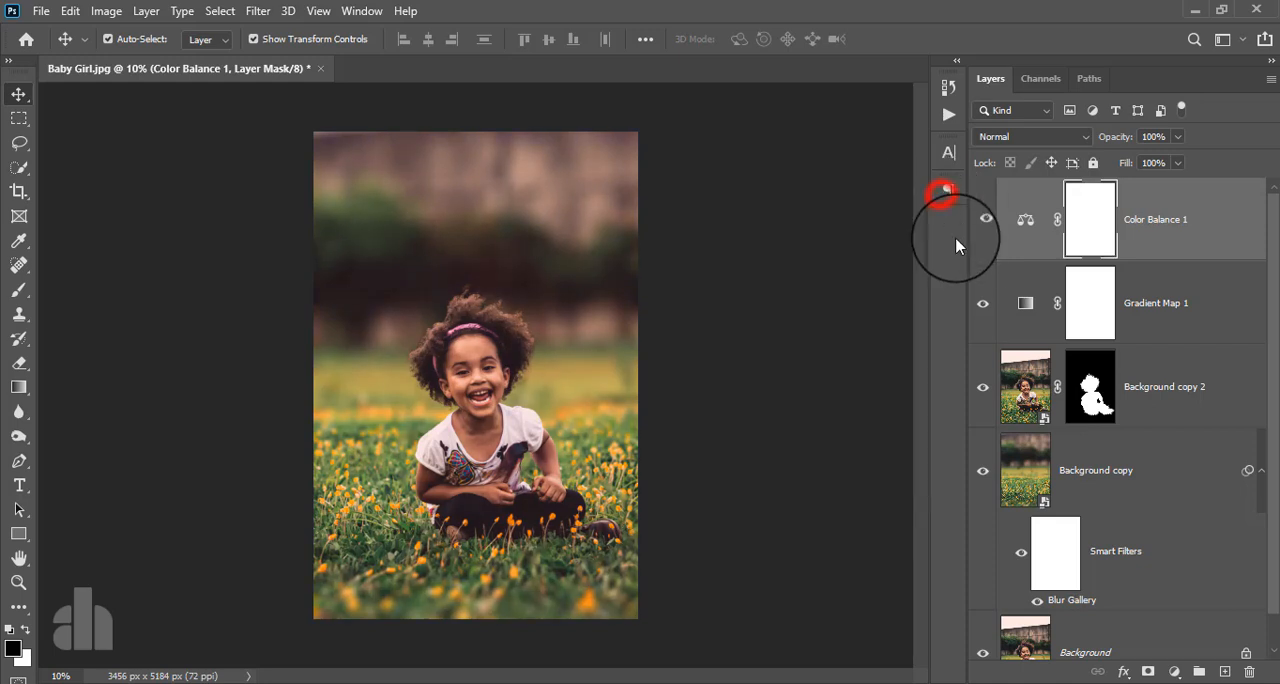
{"action": "left_click", "coordinate": [1214, 232]}
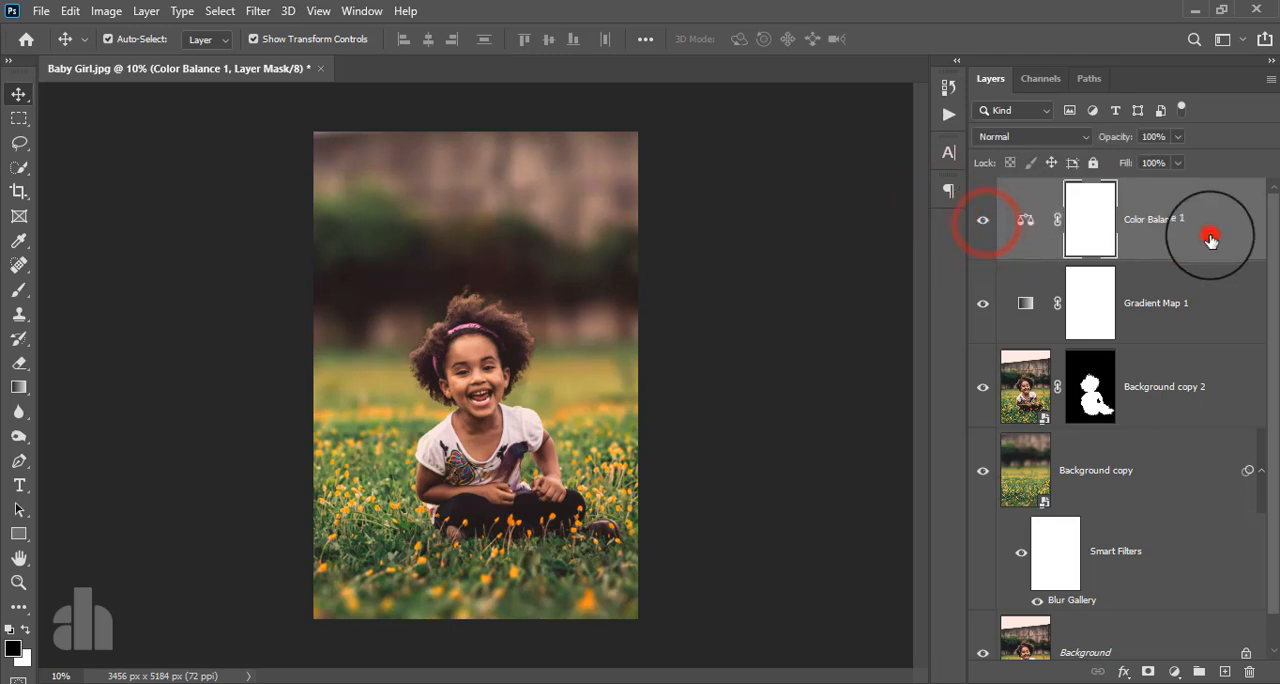
- Add a Levels adjustment layer above Color Balance 1 with the black input at 11 and the white input at 244
{"action": "left_click", "coordinate": [1174, 671]}
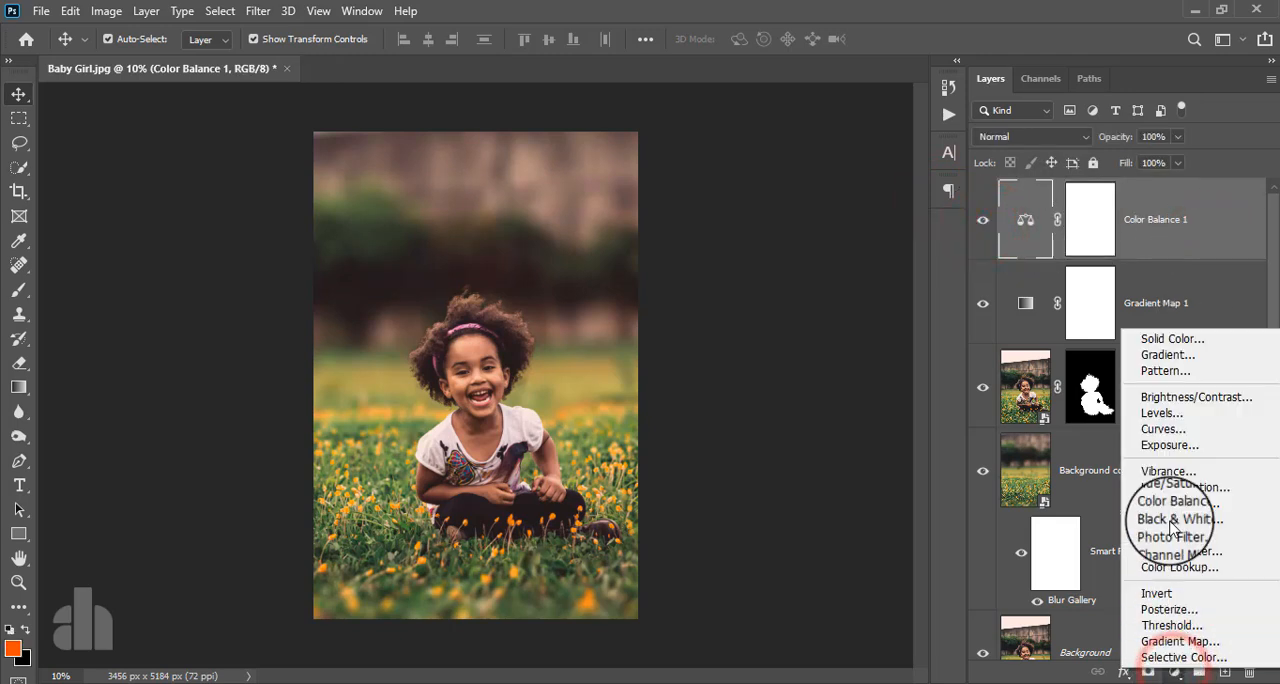
{"action": "left_click", "coordinate": [1156, 409]}
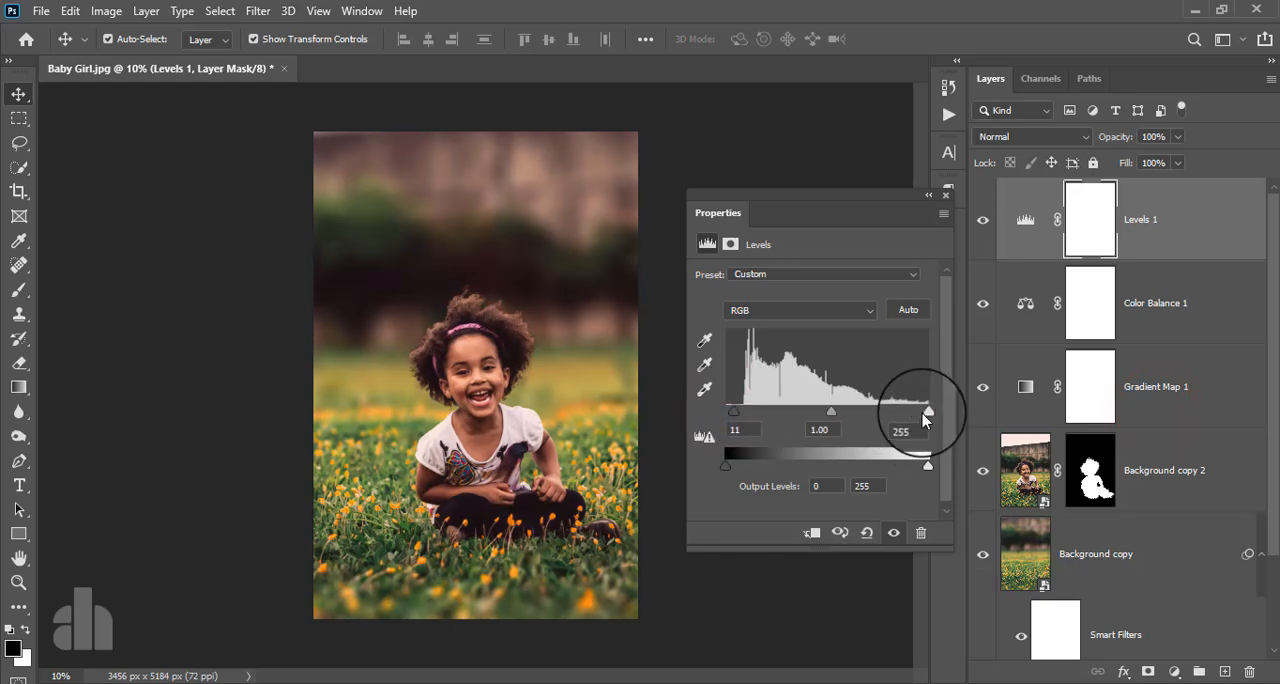
{"action": "left_click_drag", "start_coordinate": [921, 414], "coordinate": [919, 412]}
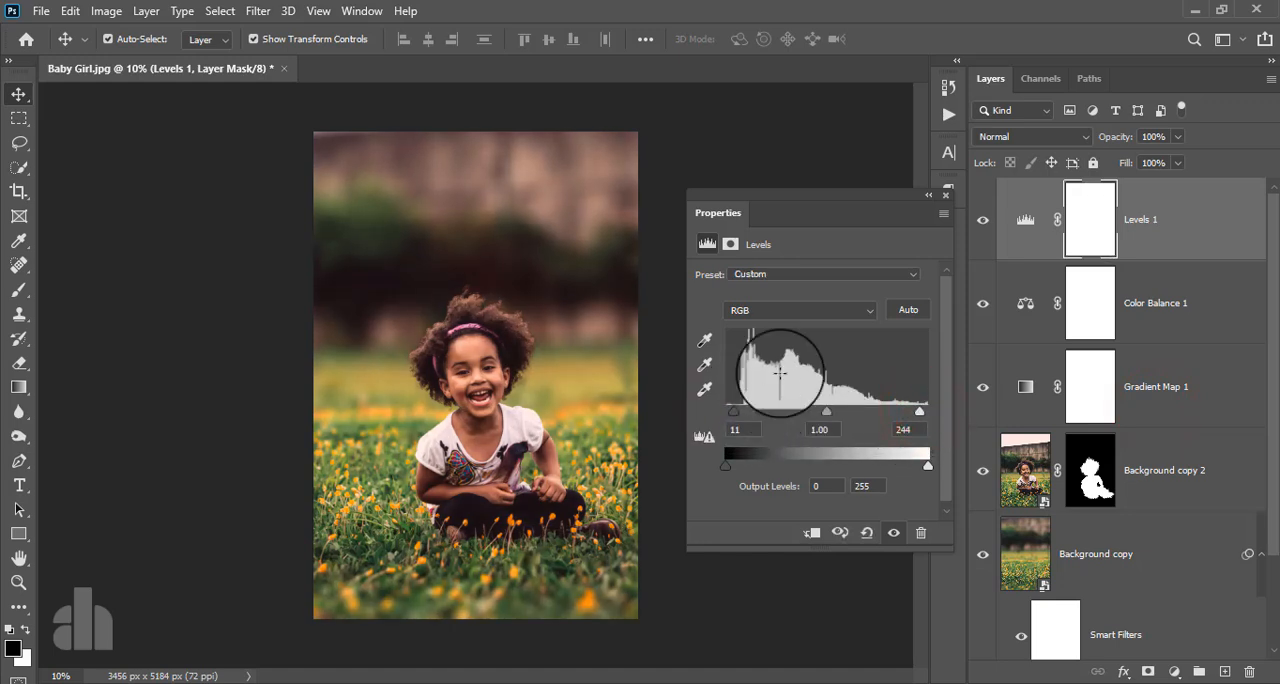
{"action": "left_click", "coordinate": [944, 197]}
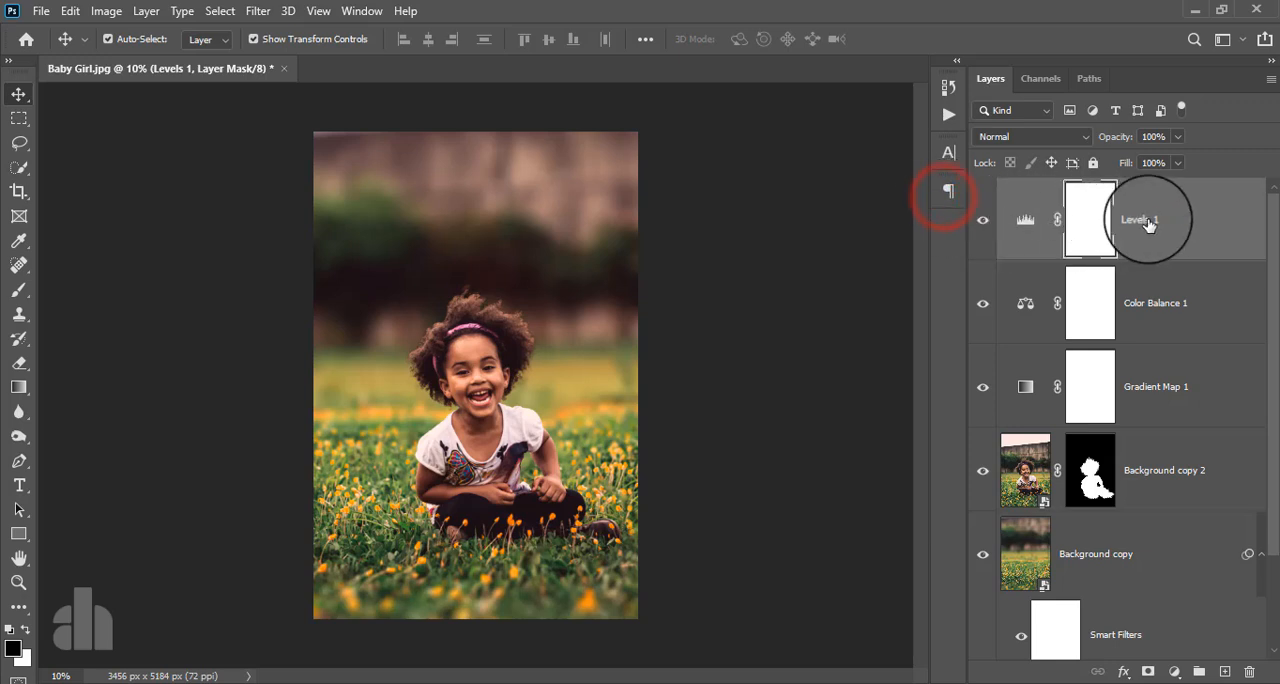
{"action": "left_click", "coordinate": [1147, 222]}
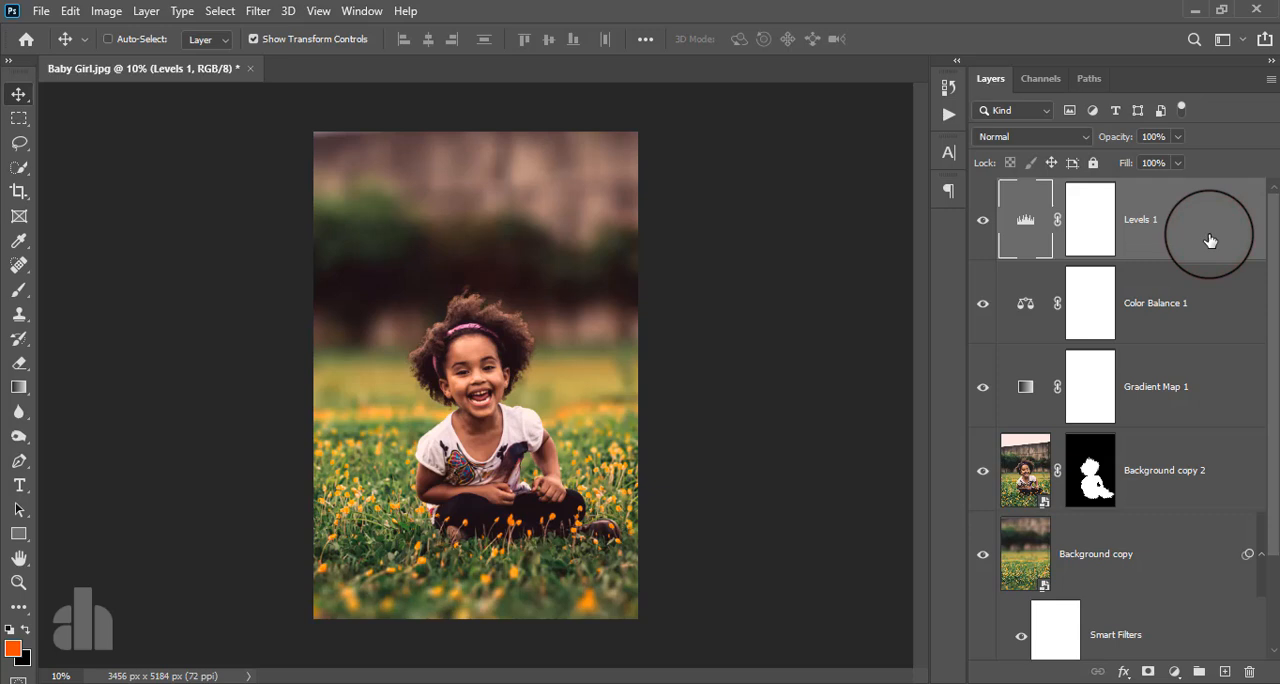
- Add a new empty layer directly above the Background copy layer
{"action": "scroll", "coordinate": [1210, 240], "scroll_direction": "down", "scroll_amount": 2}
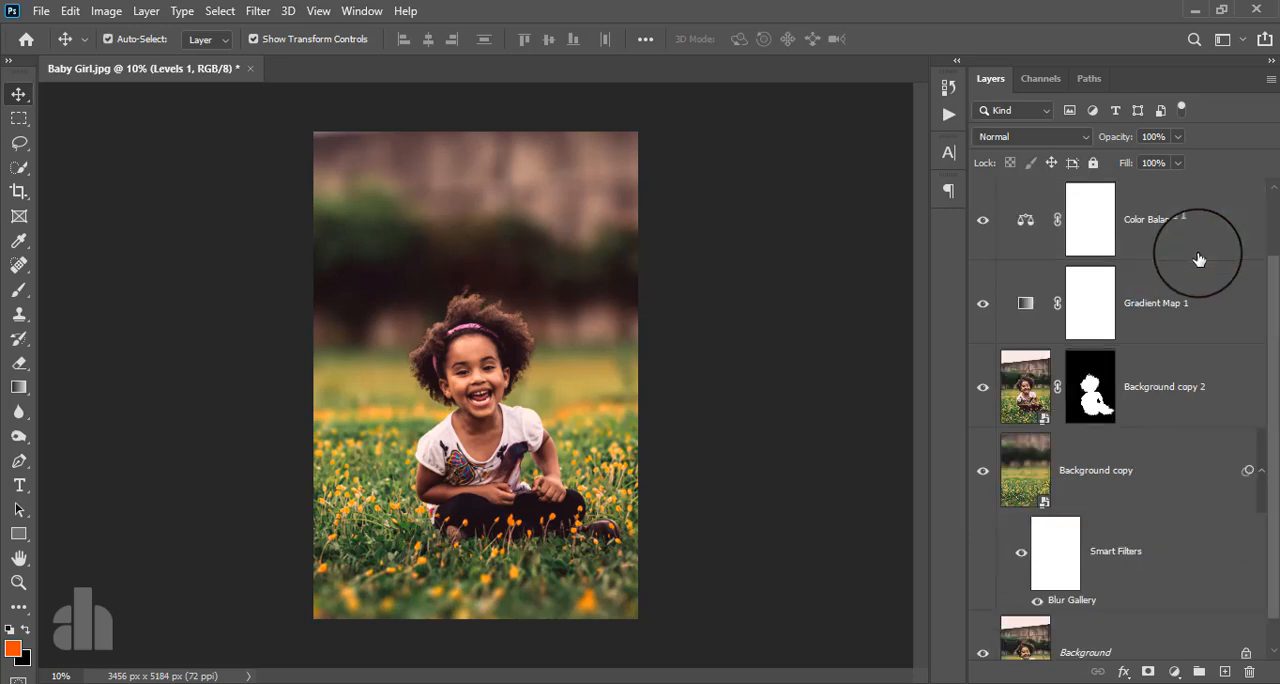
{"action": "left_click", "coordinate": [1159, 448]}
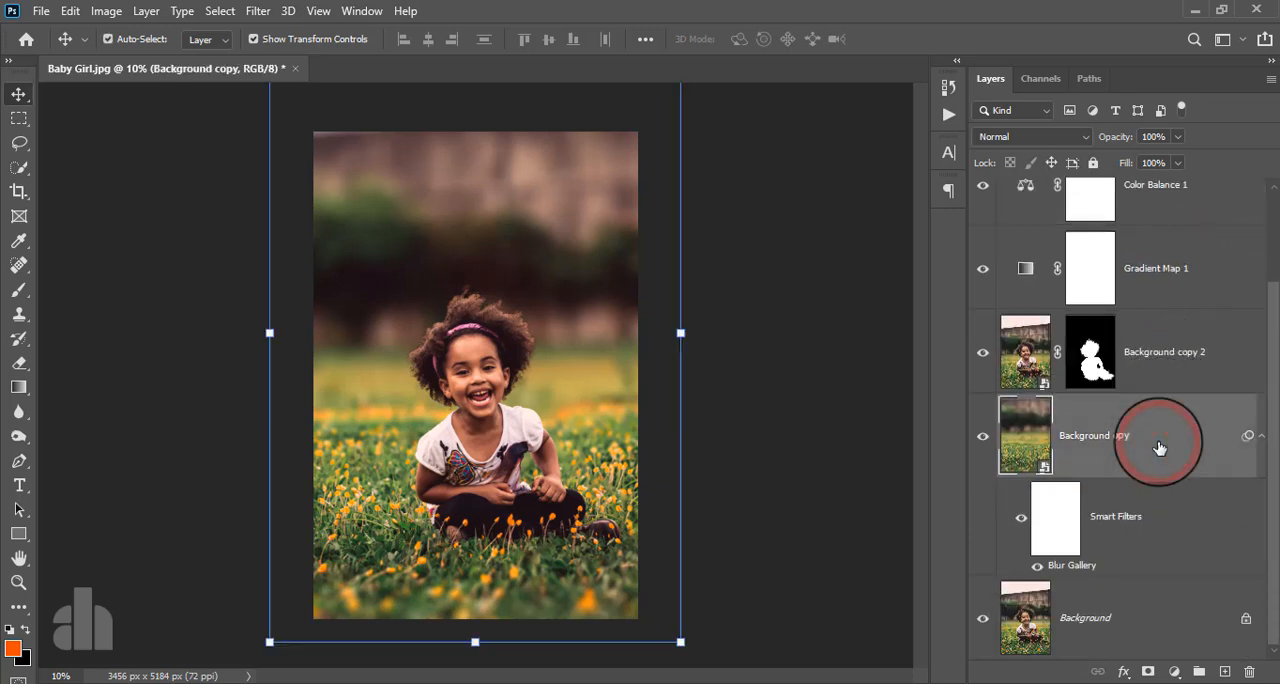
{"action": "left_click", "coordinate": [1224, 672]}
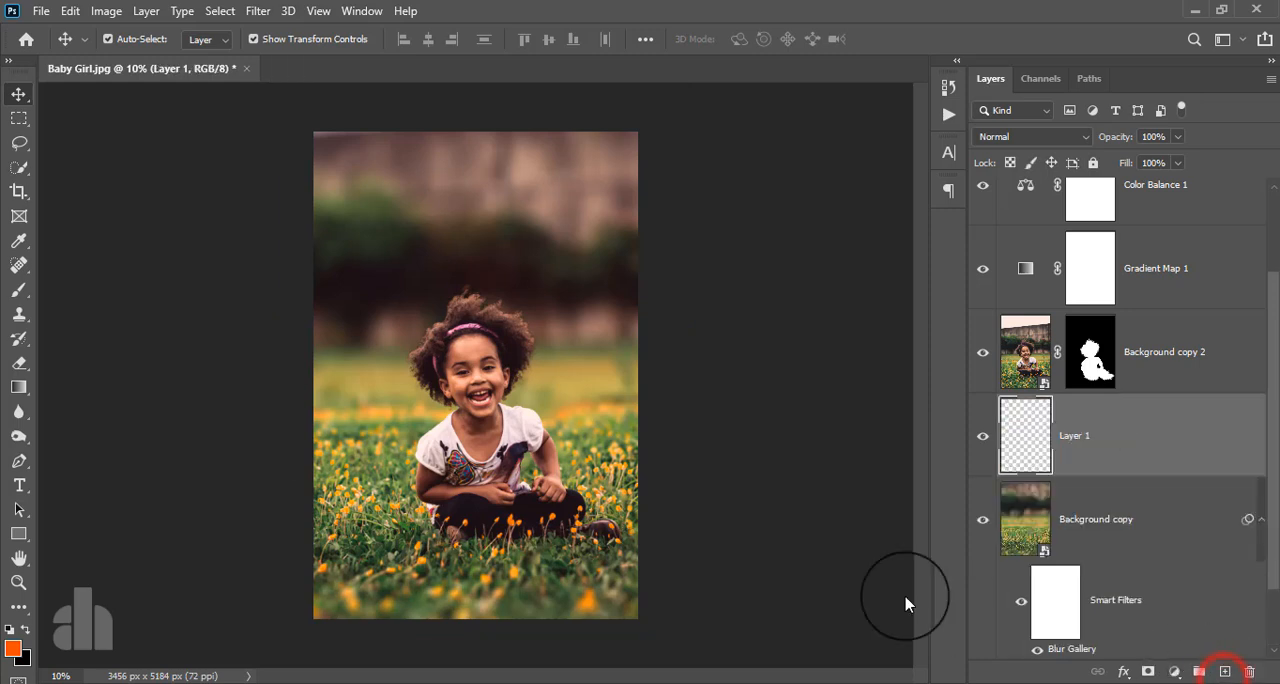
- Choose the Brush tool and set the foreground color to orange ff7800
{"action": "left_click", "coordinate": [19, 289]}
{"action": "left_click", "coordinate": [12, 649]}
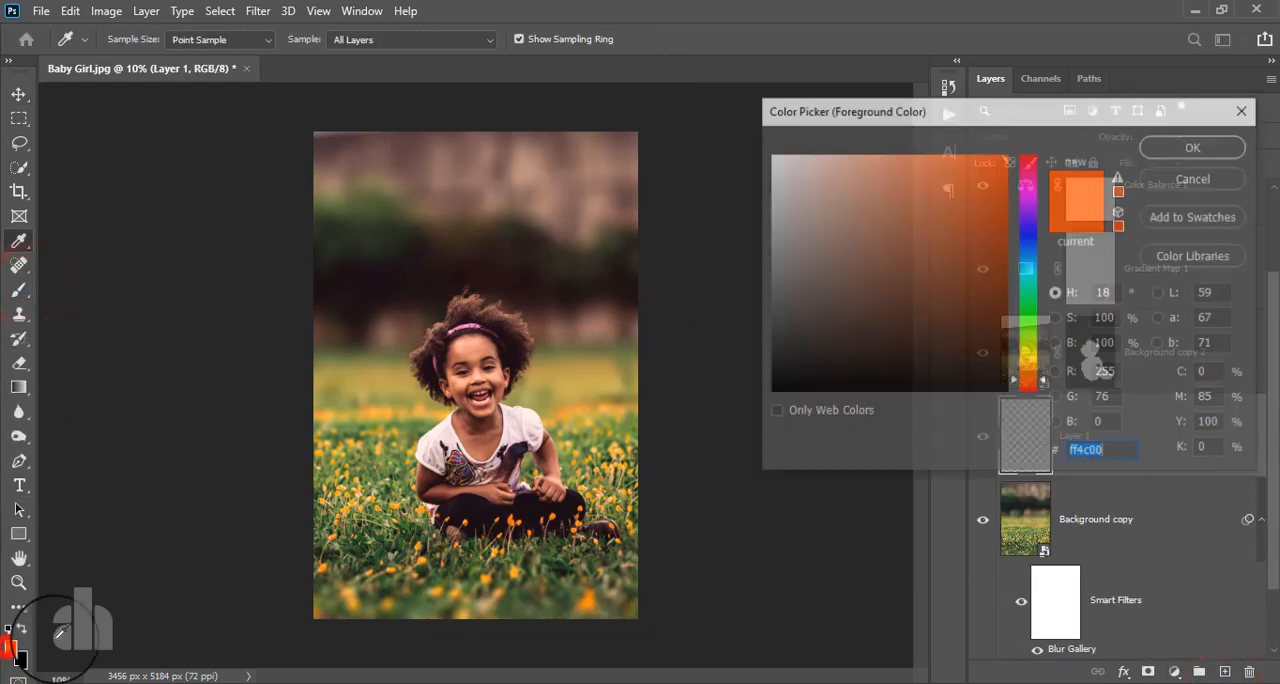
{"action": "left_click_drag", "start_coordinate": [1025, 388], "coordinate": [1024, 373]}
{"action": "left_click", "coordinate": [1158, 146]}
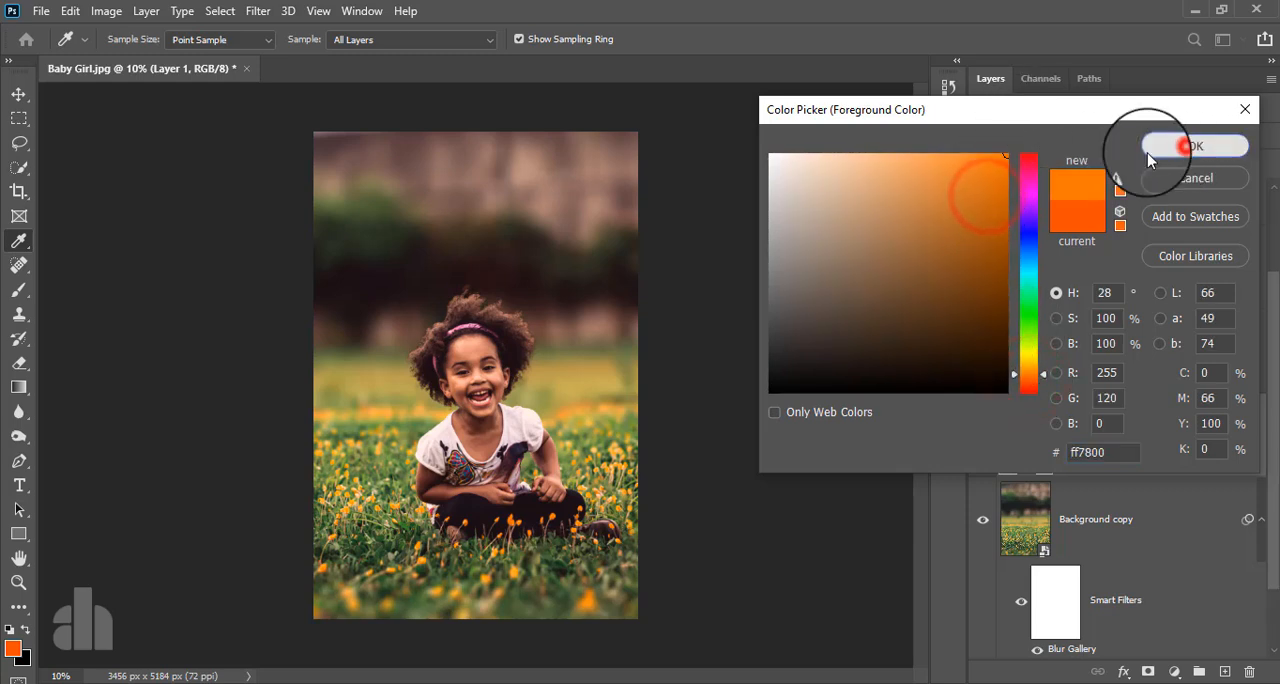
- Enlarge the brush to 2100 px, undo the faint dab, and paint one orange dab behind the girl at 100% opacity
{"action": "key", "text": "bracketright"}
{"action": "key", "text": "bracketright"}
{"action": "key", "text": "bracketright"}
{"action": "key", "text": "bracketright"}
{"action": "key", "text": "bracketright"}
{"action": "key", "text": "bracketright"}
{"action": "key", "text": "bracketright"}
{"action": "key", "text": "bracketright"}
{"action": "key", "text": "bracketright"}
{"action": "key", "text": "bracketright"}
{"action": "key", "text": "bracketright"}
{"action": "key", "text": "bracketright"}
{"action": "key", "text": "bracketright"}
{"action": "key", "text": "bracketright"}
{"action": "key", "text": "bracketright"}
{"action": "key", "text": "bracketright"}
{"action": "key", "text": "bracketright"}
{"action": "key", "text": "bracketright"}
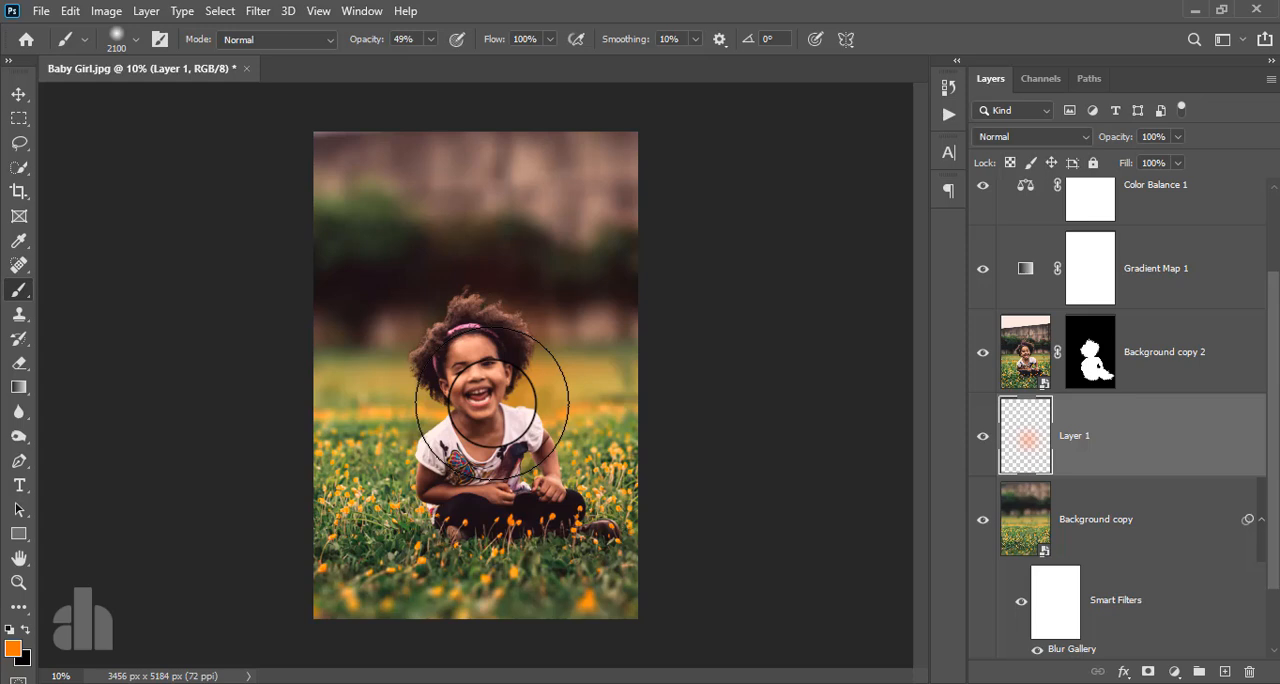
{"action": "key", "text": "ctrl+z"}
{"action": "left_click", "coordinate": [430, 39]}
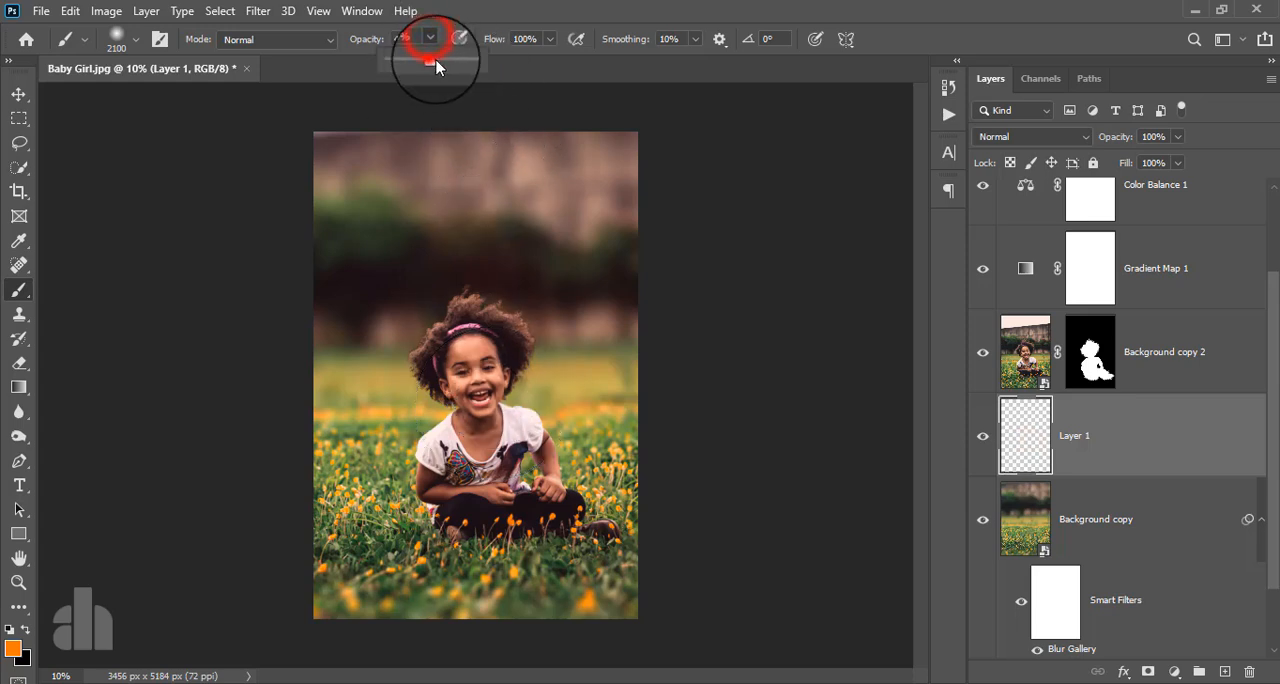
{"action": "left_click_drag", "start_coordinate": [436, 66], "coordinate": [474, 60]}
{"action": "left_click", "coordinate": [480, 403]}
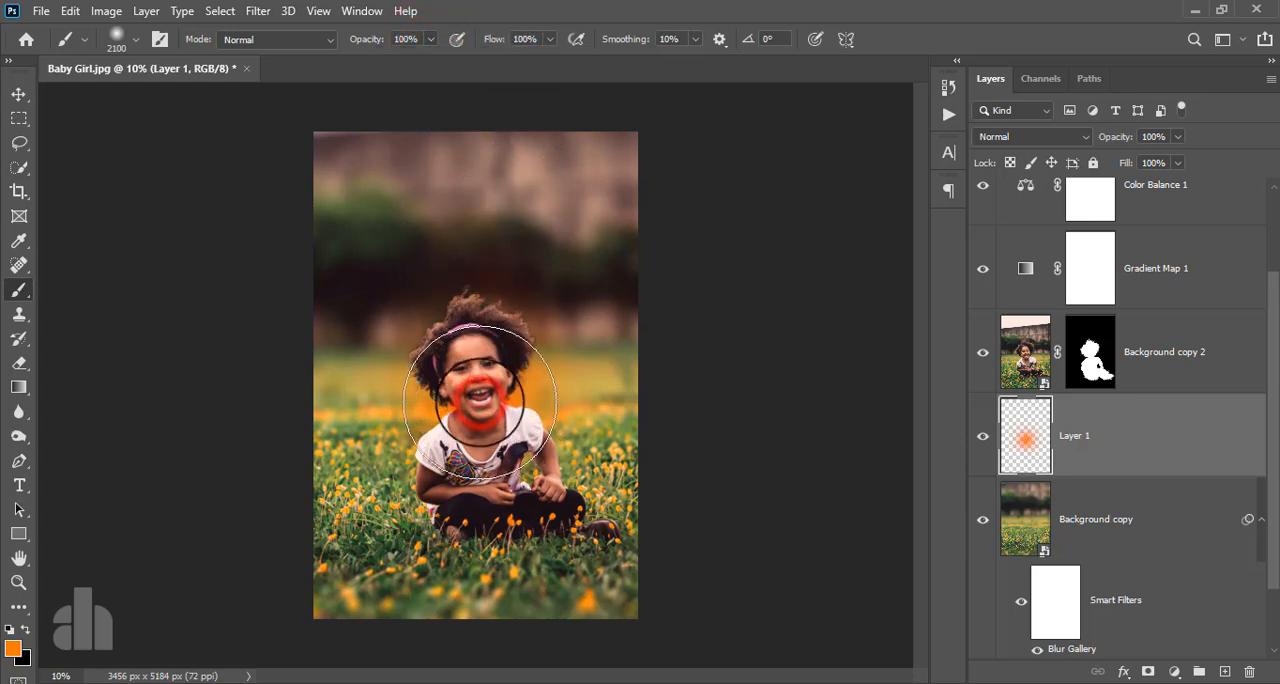
- Move the orange glow to the upper-left area of the photo and set Layer 1's blend mode to Screen
{"action": "left_click", "coordinate": [17, 96]}
{"action": "key", "text": "ctrl+t"}
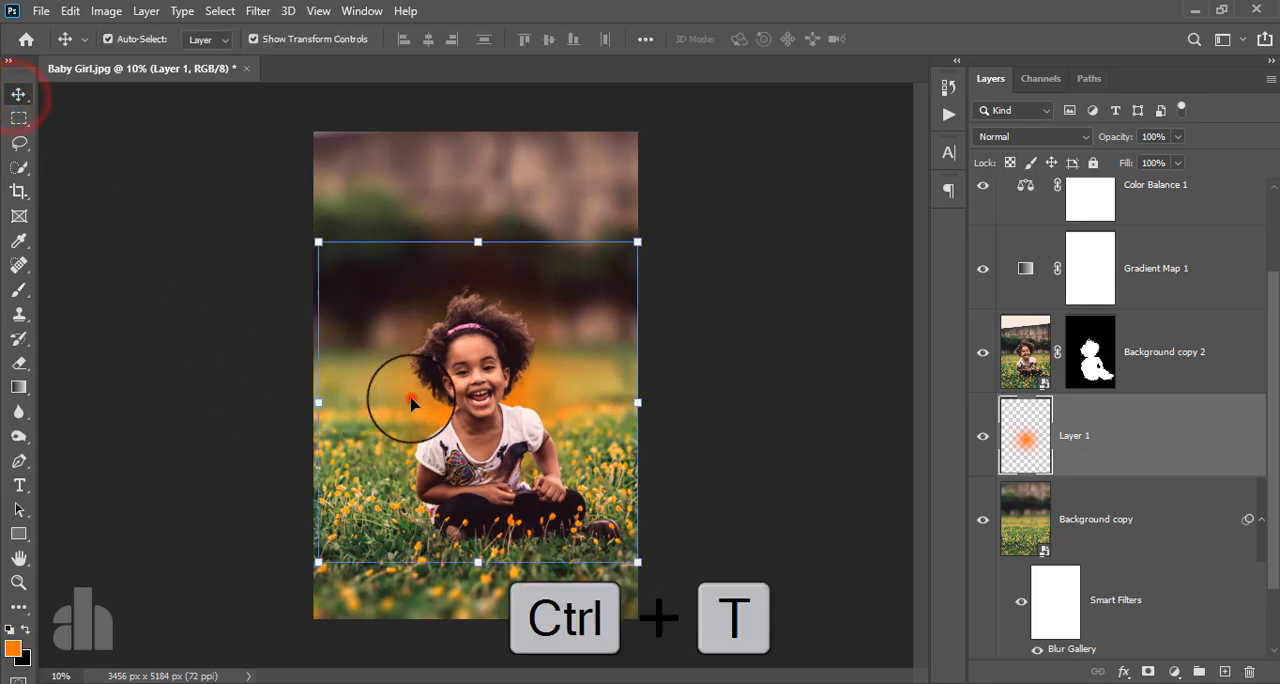
{"action": "mouse_move", "coordinate": [414, 400]}
{"action": "left_mouse_down"}
{"action": "mouse_move", "coordinate": [366, 249]}
{"action": "mouse_move", "coordinate": [316, 206]}
{"action": "left_mouse_up"}
{"action": "left_click", "coordinate": [1033, 136]}
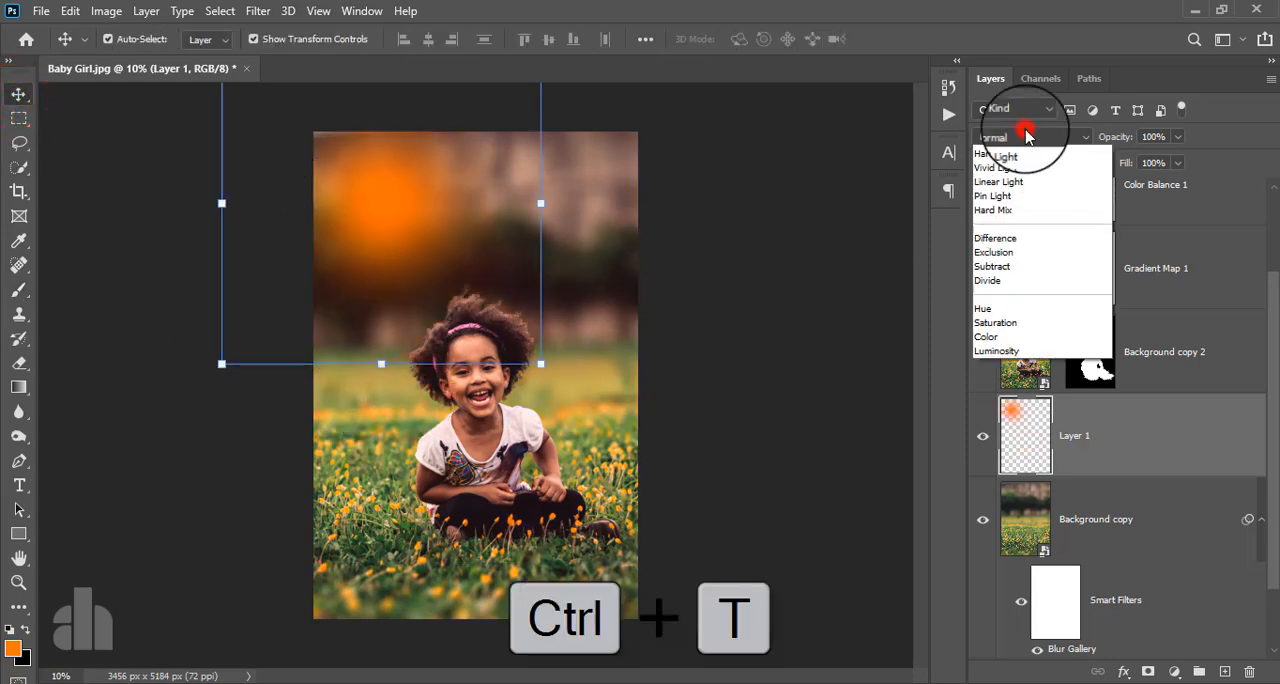
{"action": "left_click", "coordinate": [1025, 294]}
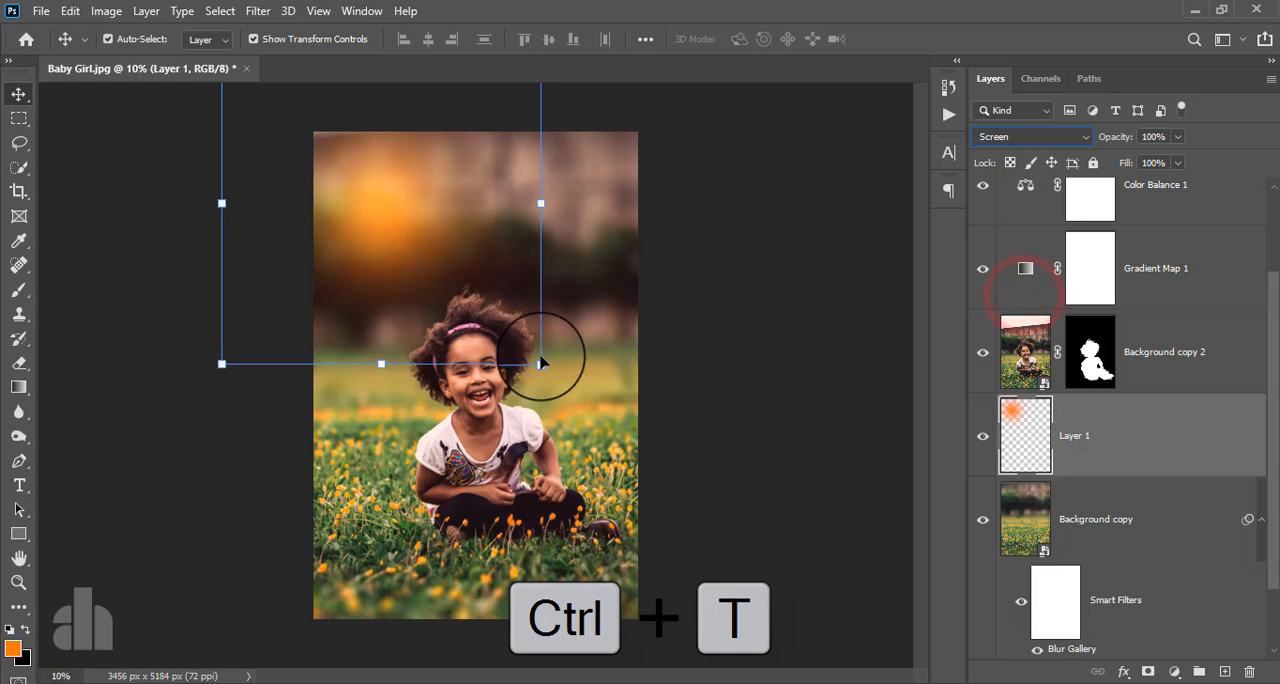
- Enlarge the orange glow to about 270% and center it horizontally over the upper part of the photo
{"action": "left_click_drag", "start_coordinate": [745, 655], "coordinate": [766, 660]}
{"action": "left_click_drag", "start_coordinate": [591, 371], "coordinate": [392, 171]}
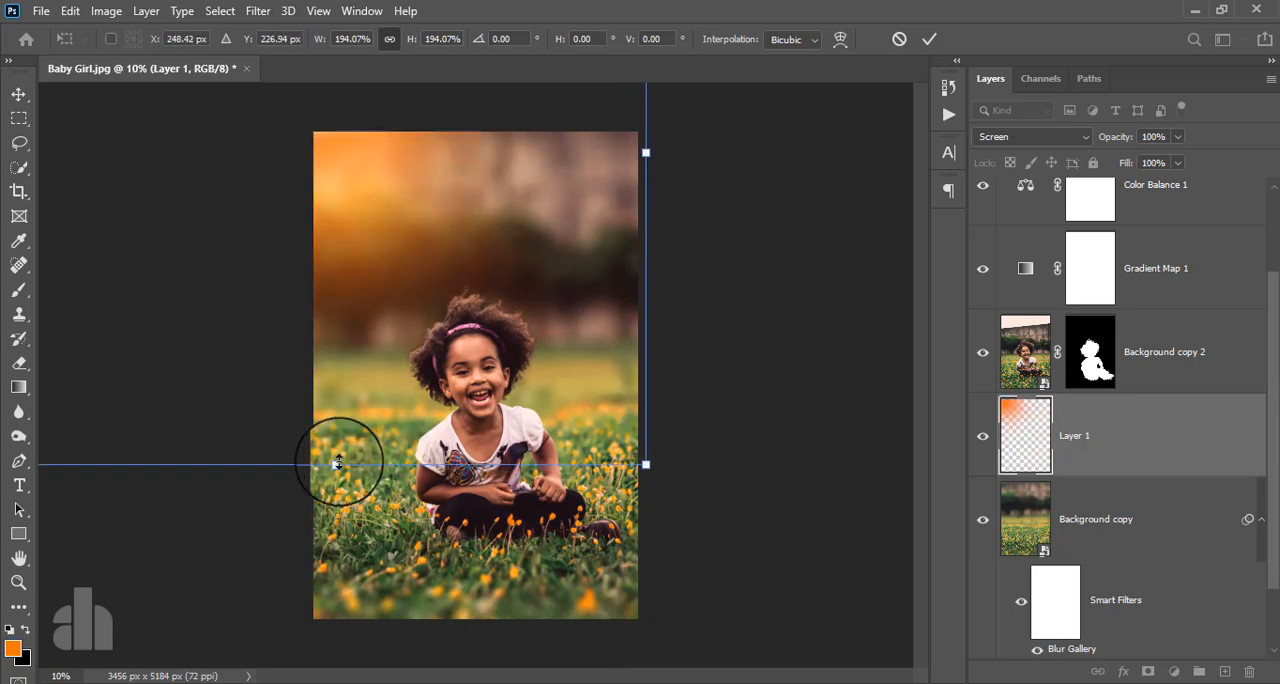
{"action": "left_click_drag", "start_coordinate": [338, 461], "coordinate": [335, 683]}
{"action": "left_click_drag", "start_coordinate": [257, 510], "coordinate": [392, 378]}
{"action": "key", "text": "ctrl+minus"}
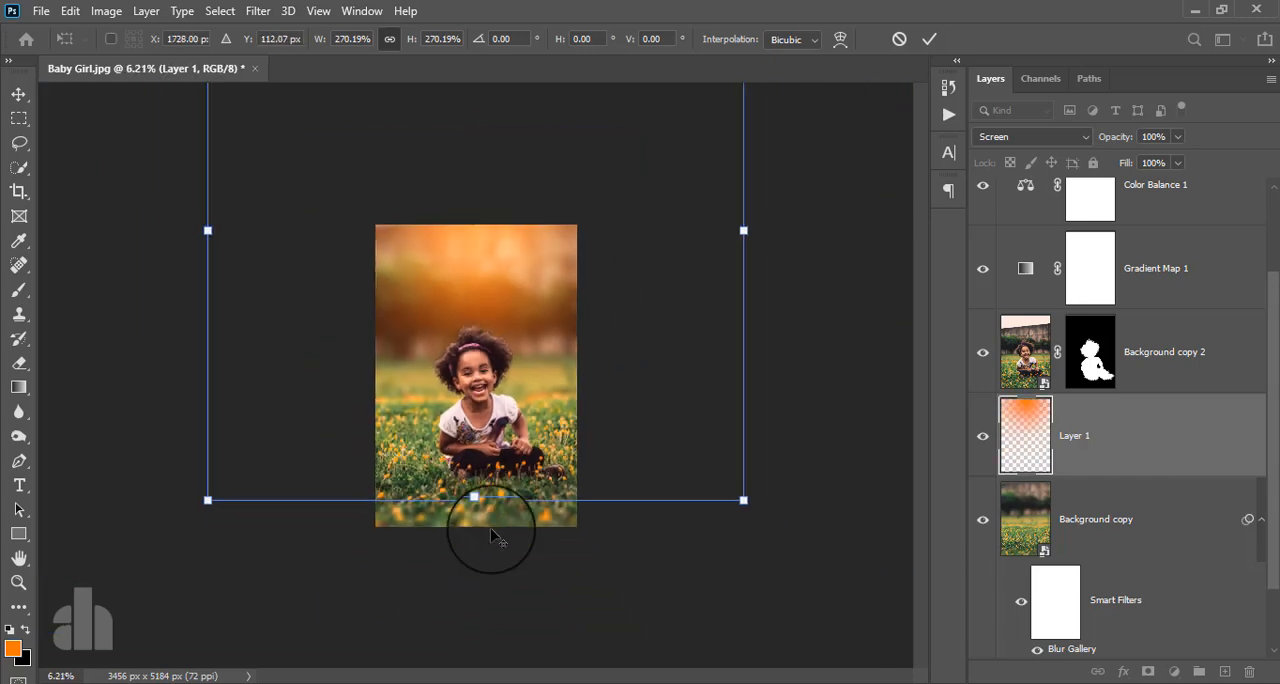
- Adjust the glow's scale to about 293%, keeping it centered horizontally, and apply the transform
{"action": "left_click_drag", "start_coordinate": [474, 498], "coordinate": [447, 527]}
{"action": "key", "text": "ctrl+plus"}
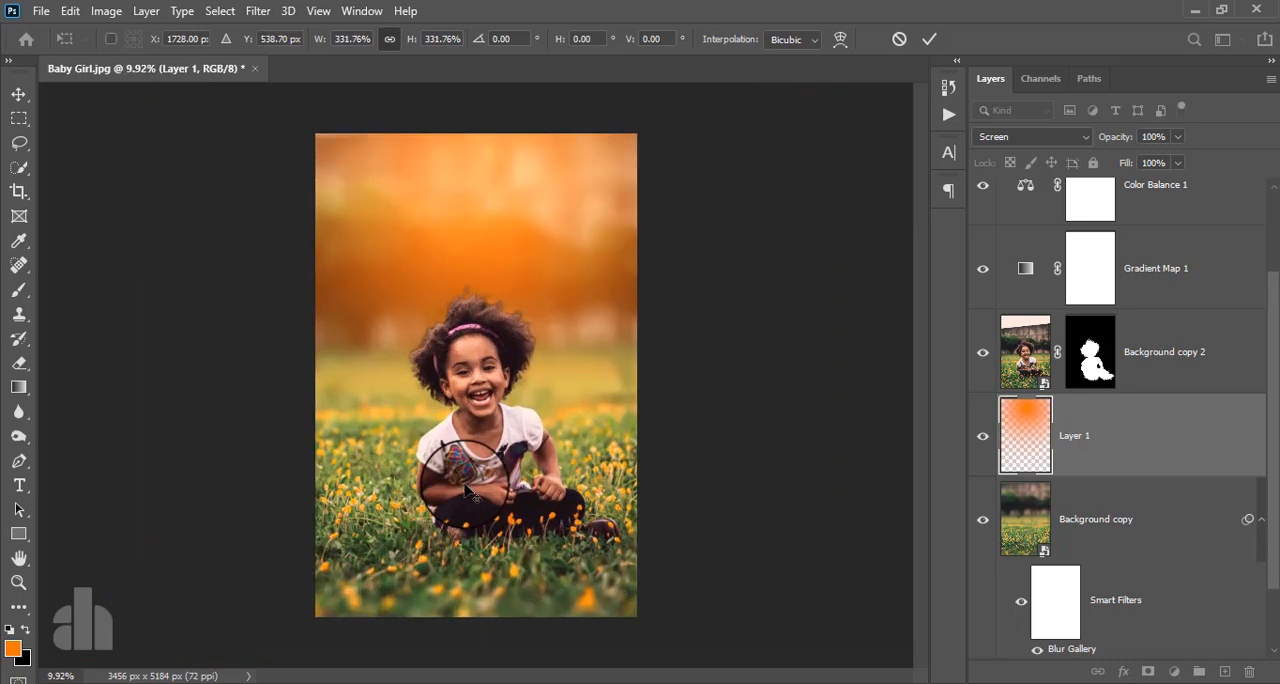
{"action": "key", "text": "ctrl+minus"}
{"action": "left_click_drag", "start_coordinate": [474, 628], "coordinate": [474, 531]}
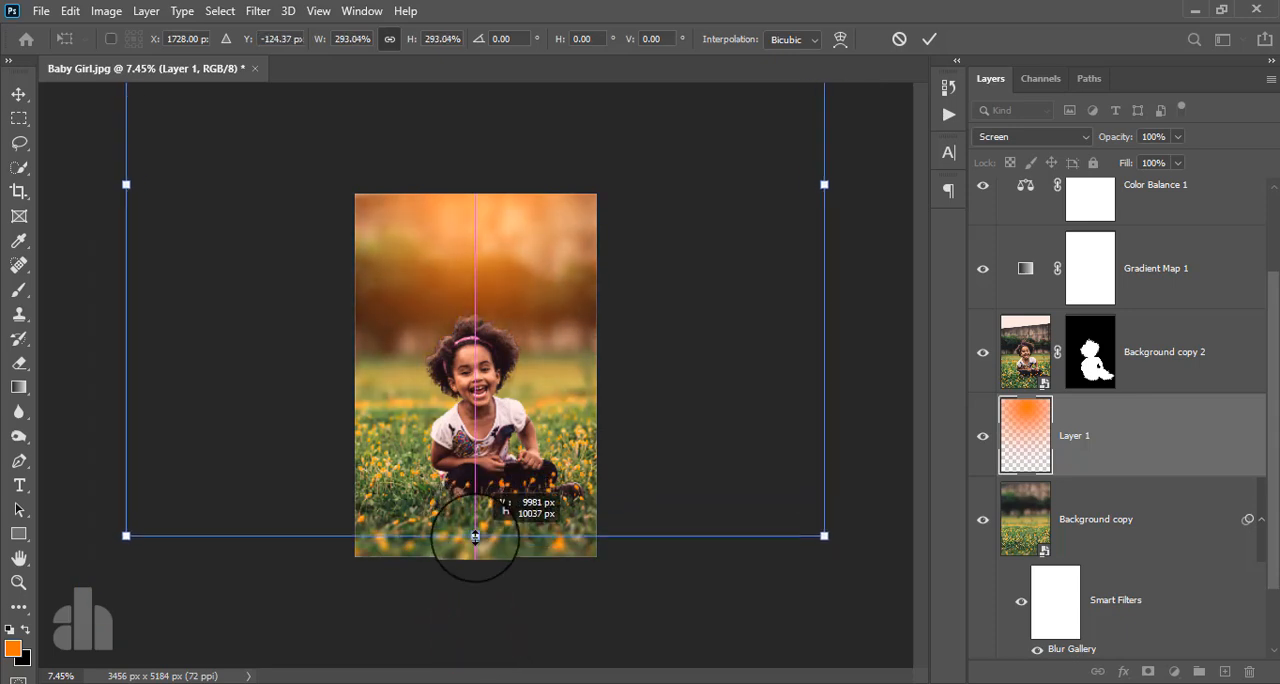
{"action": "key", "text": "ctrl+plus"}
{"action": "key", "text": "ctrl+plus"}
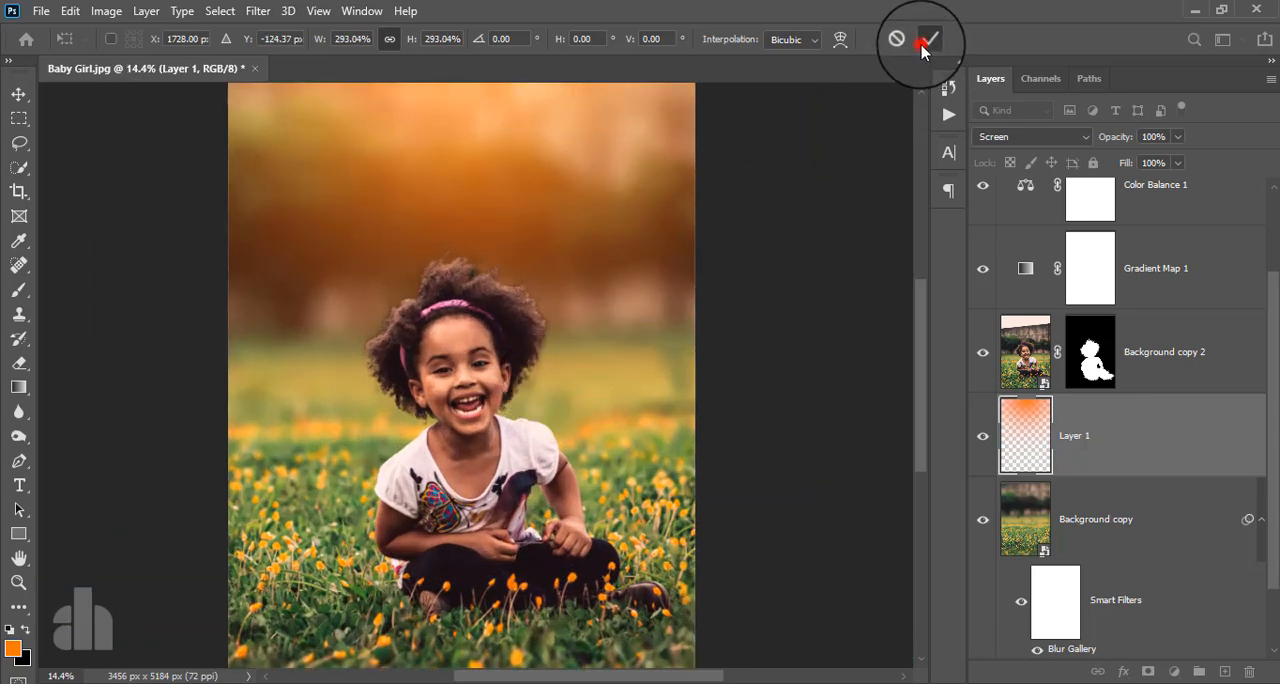
{"action": "left_click", "coordinate": [922, 45]}
{"action": "key", "text": "ctrl+0"}
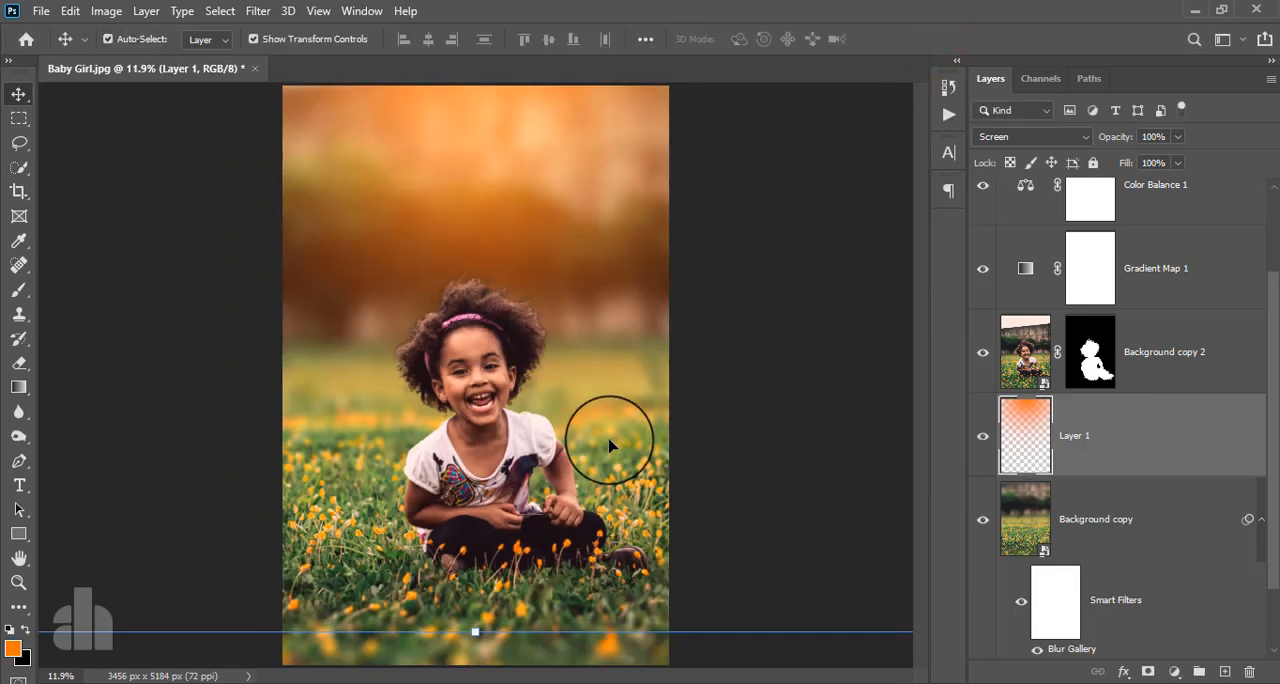
- Lower Layer 1's opacity to 68%
{"action": "key", "text": "ctrl+minus"}
{"action": "left_click_drag", "start_coordinate": [1179, 137], "coordinate": [1137, 175]}
{"action": "left_click_drag", "start_coordinate": [1153, 177], "coordinate": [1154, 177]}
{"action": "left_click", "coordinate": [1143, 435]}
- Display the Background copy 2 layer mask on its own and set up the Brush with black in Overlay mode
{"action": "key", "text": "alt"}
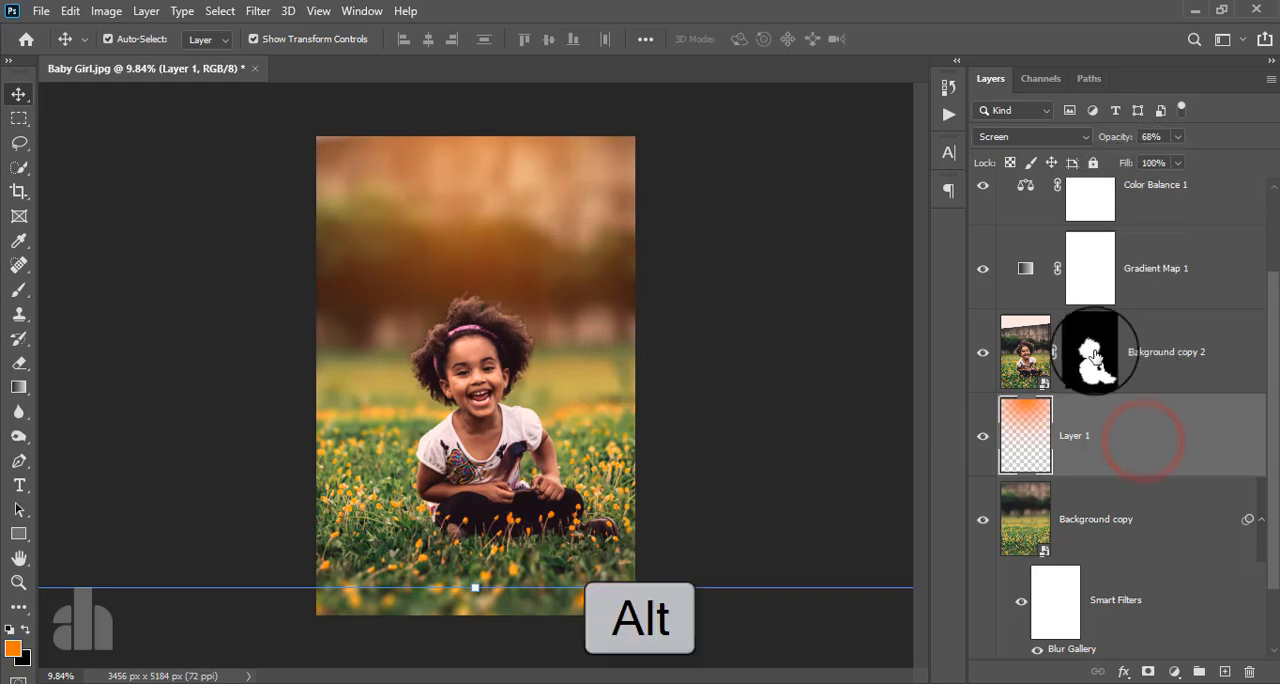
{"action": "left_click", "coordinate": [1093, 352], "text": "alt"}
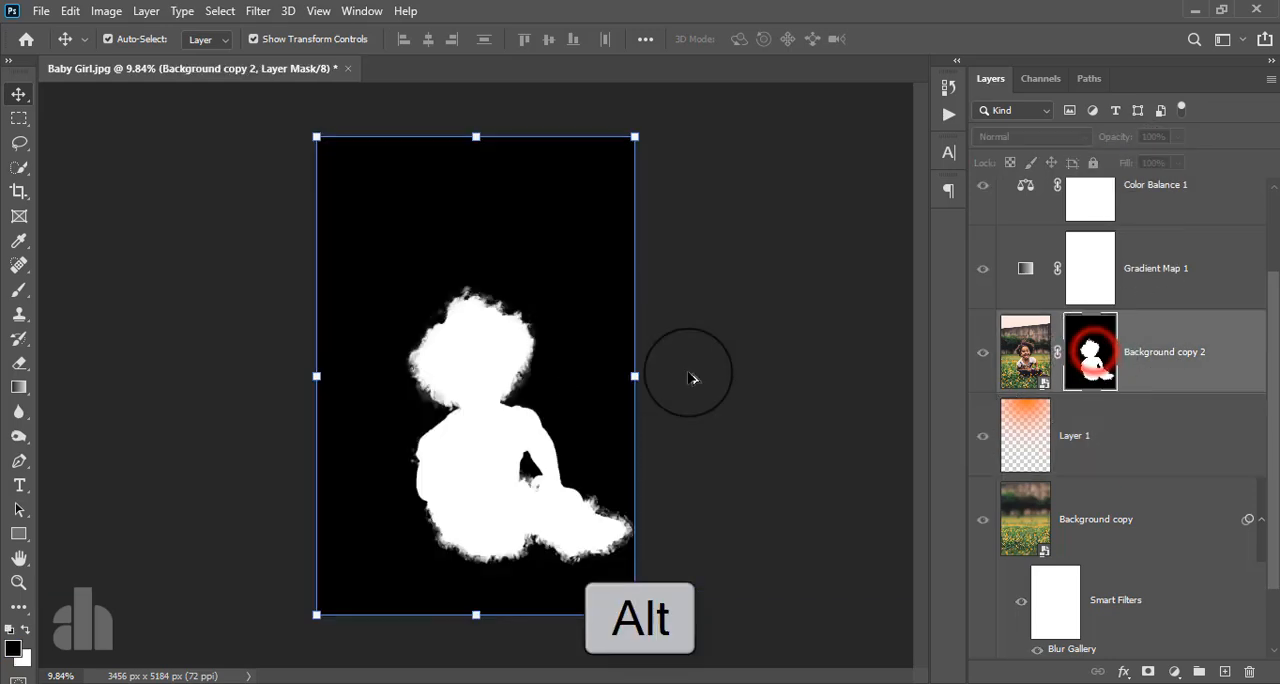
{"action": "scroll", "coordinate": [514, 371], "scroll_direction": "up", "scroll_amount": 3}
{"action": "left_click", "coordinate": [19, 289]}
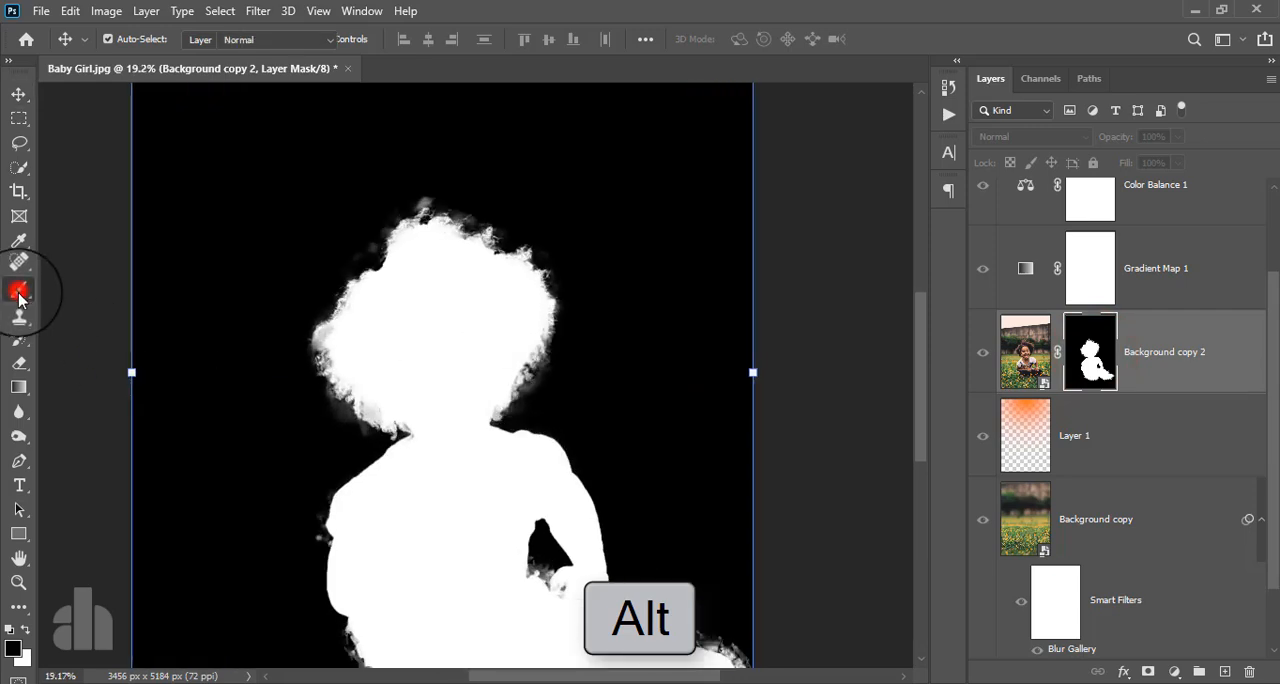
{"action": "left_click", "coordinate": [20, 628]}
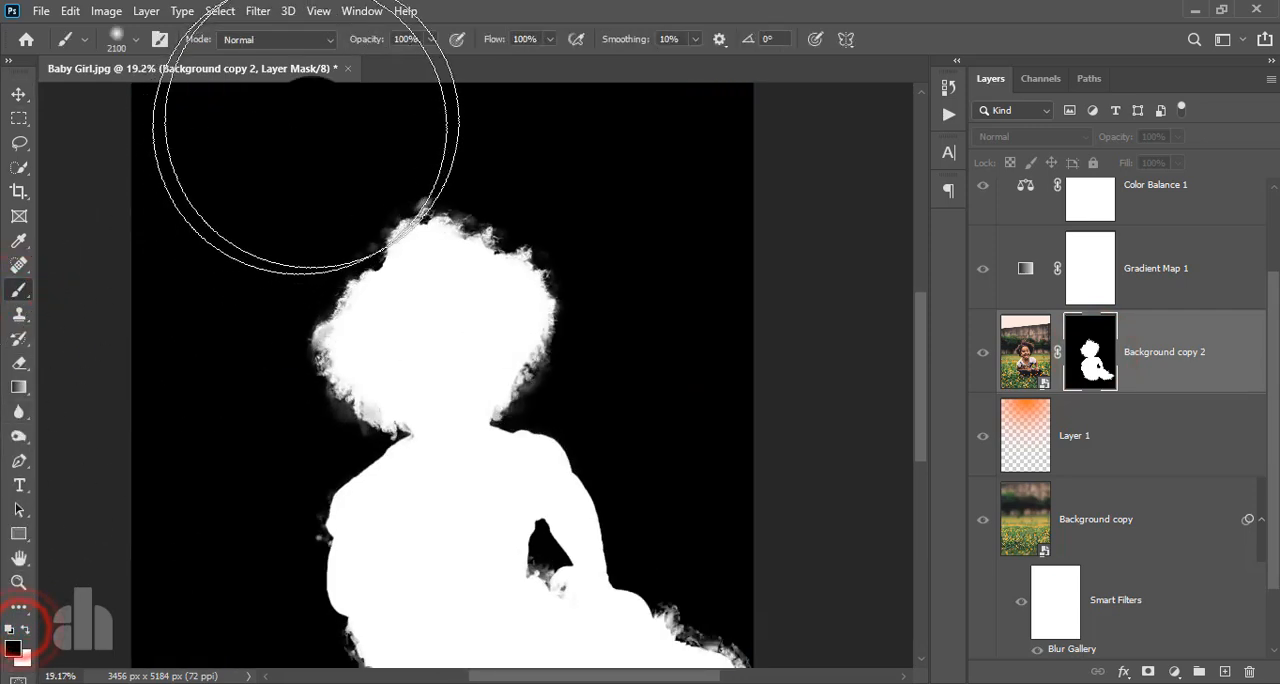
{"action": "left_click", "coordinate": [305, 40]}
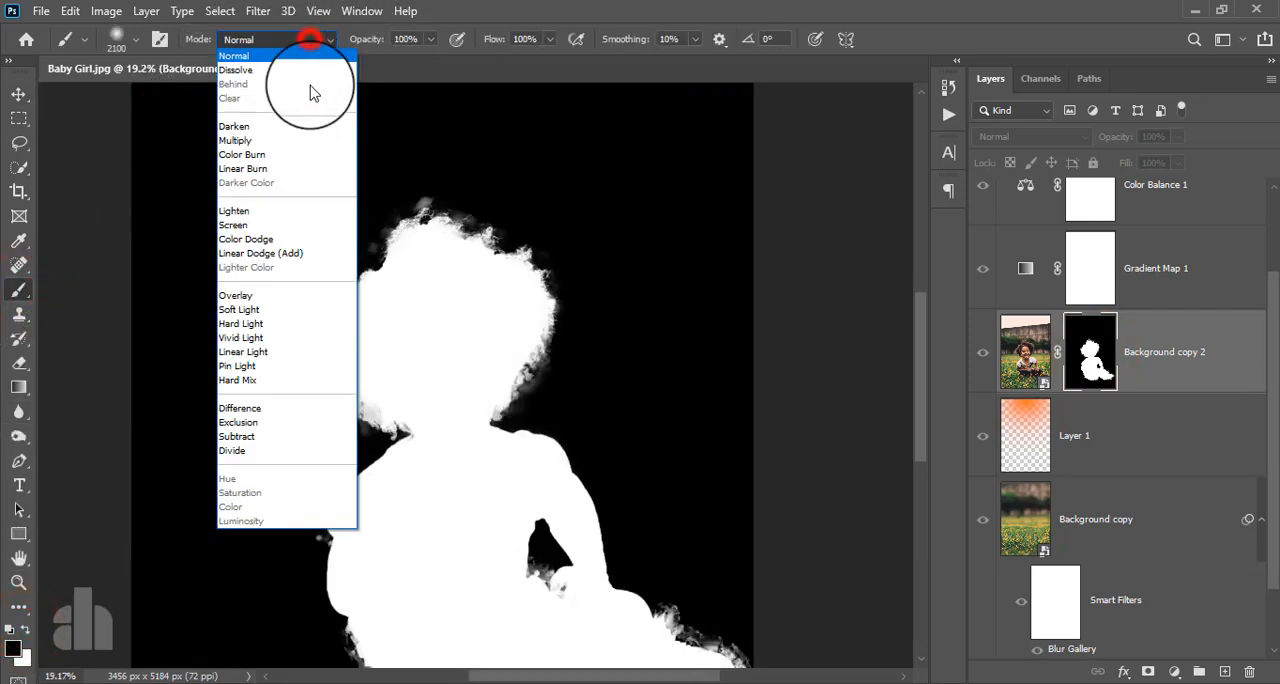
{"action": "left_click", "coordinate": [287, 297]}
- Shrink the brush to 175 px and paint black around the hair edges on the mask to clear the gray fringe
{"action": "left_click", "coordinate": [442, 294]}
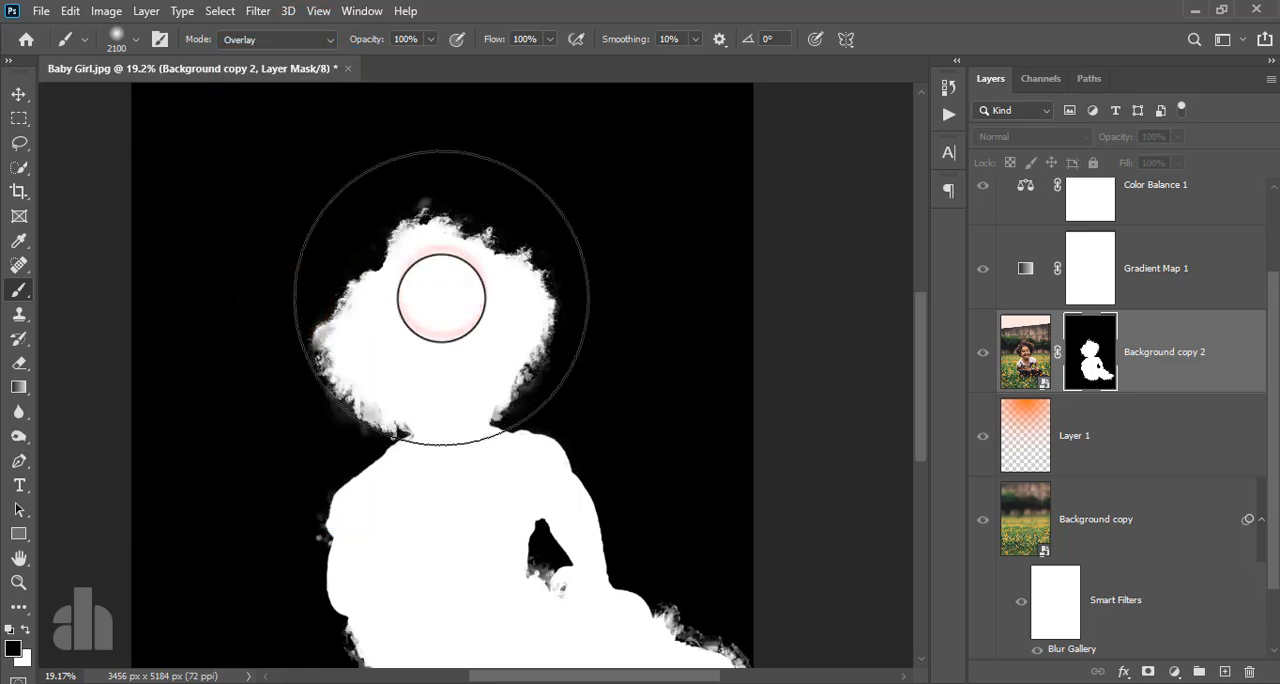
{"action": "key", "text": "bracketleft"}
{"action": "key", "text": "bracketleft"}
{"action": "key", "text": "bracketleft"}
{"action": "key", "text": "bracketleft"}
{"action": "key", "text": "bracketleft"}
{"action": "key", "text": "bracketleft"}
{"action": "key", "text": "bracketleft"}
{"action": "key", "text": "bracketleft"}
{"action": "key", "text": "bracketleft"}
{"action": "key", "text": "bracketleft"}
{"action": "key", "text": "bracketleft"}
{"action": "key", "text": "bracketleft"}
{"action": "key", "text": "bracketleft"}
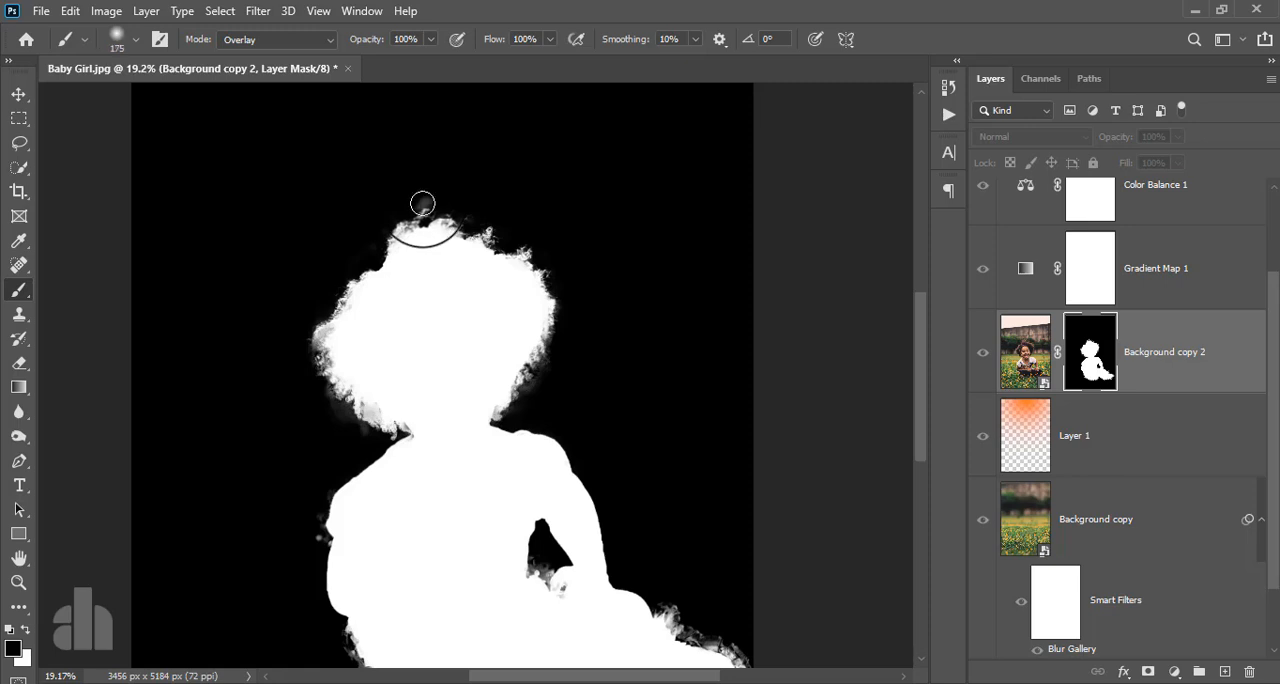
{"action": "mouse_move", "coordinate": [428, 207]}
{"action": "left_mouse_down"}
{"action": "mouse_move", "coordinate": [527, 240]}
{"action": "mouse_move", "coordinate": [554, 333]}
{"action": "left_mouse_up"}
{"action": "mouse_move", "coordinate": [554, 335]}
{"action": "left_mouse_down"}
{"action": "mouse_move", "coordinate": [511, 398]}
{"action": "mouse_move", "coordinate": [397, 438]}
{"action": "mouse_move", "coordinate": [308, 377]}
{"action": "mouse_move", "coordinate": [386, 434]}
{"action": "left_mouse_up"}
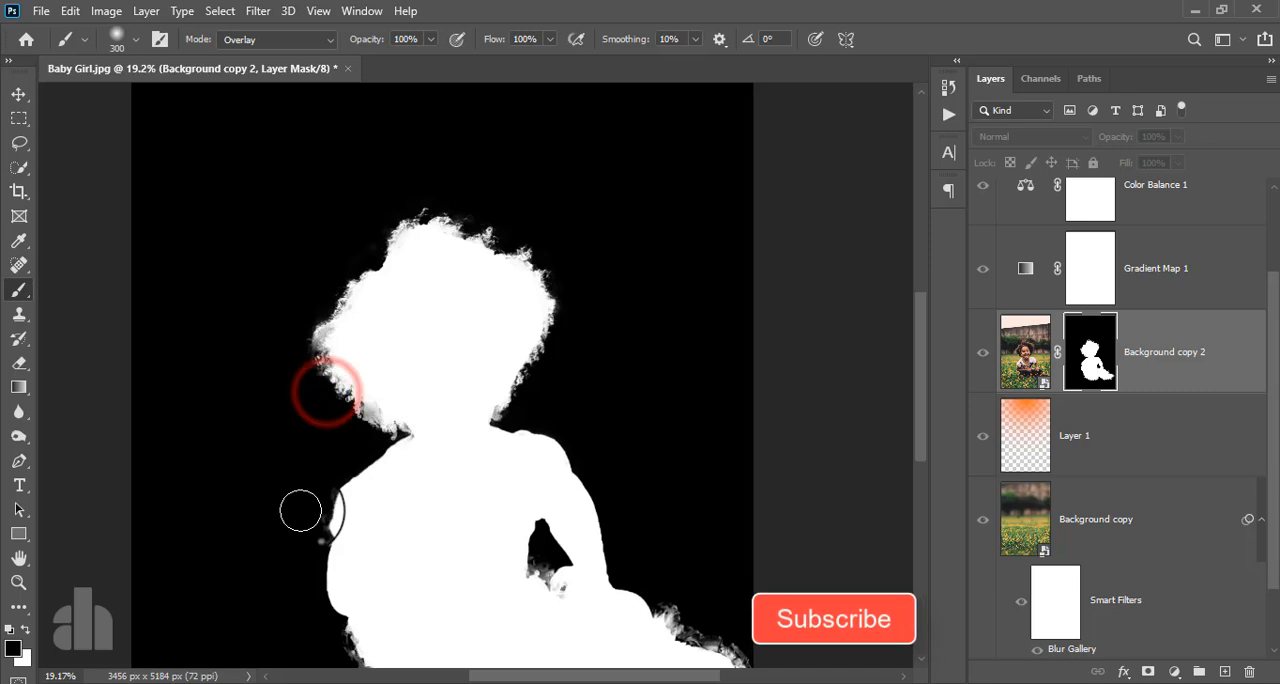
- Clean the mask edges along the body, legs and arm gap with a 300 px black brush, and return to the normal image view
{"action": "mouse_move", "coordinate": [309, 534]}
{"action": "left_mouse_down"}
{"action": "mouse_move", "coordinate": [331, 566]}
{"action": "mouse_move", "coordinate": [338, 640]}
{"action": "left_mouse_up"}
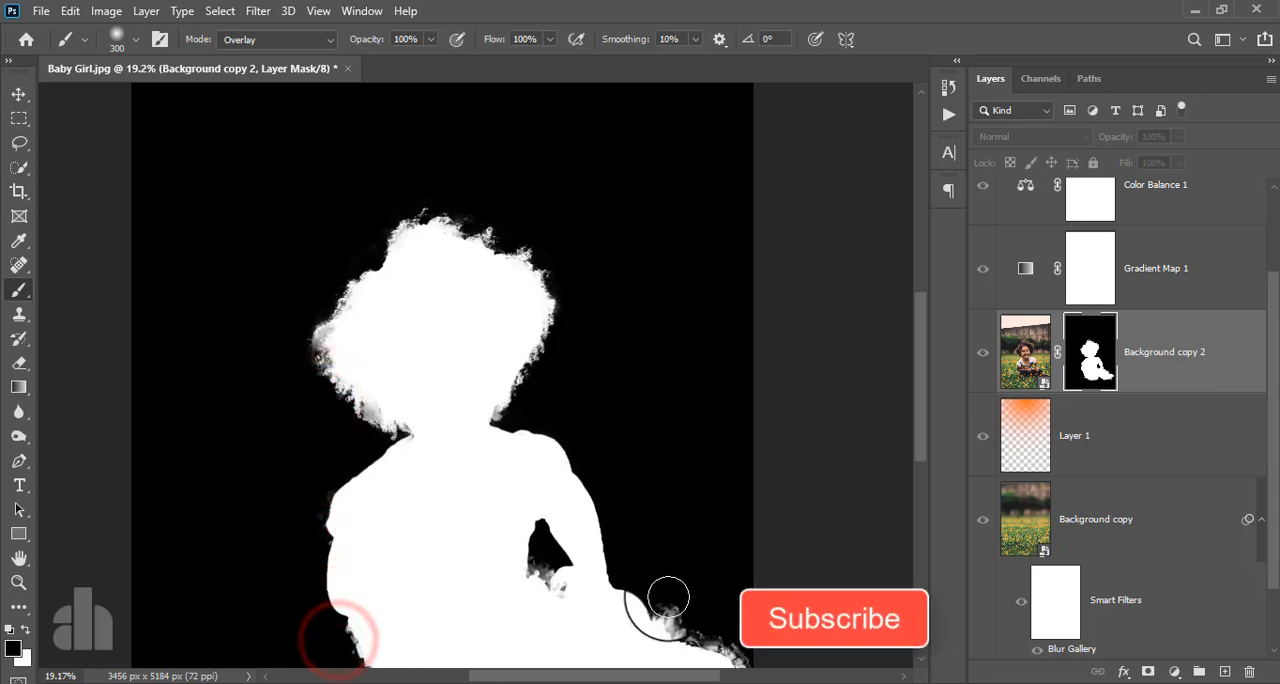
{"action": "mouse_move", "coordinate": [666, 600]}
{"action": "left_mouse_down"}
{"action": "mouse_move", "coordinate": [749, 657]}
{"action": "mouse_move", "coordinate": [679, 610]}
{"action": "mouse_move", "coordinate": [729, 641]}
{"action": "left_mouse_up"}
{"action": "mouse_move", "coordinate": [541, 560]}
{"action": "left_mouse_down"}
{"action": "mouse_move", "coordinate": [551, 592]}
{"action": "mouse_move", "coordinate": [563, 567]}
{"action": "left_mouse_up"}
{"action": "left_click_drag", "start_coordinate": [529, 428], "coordinate": [525, 258]}
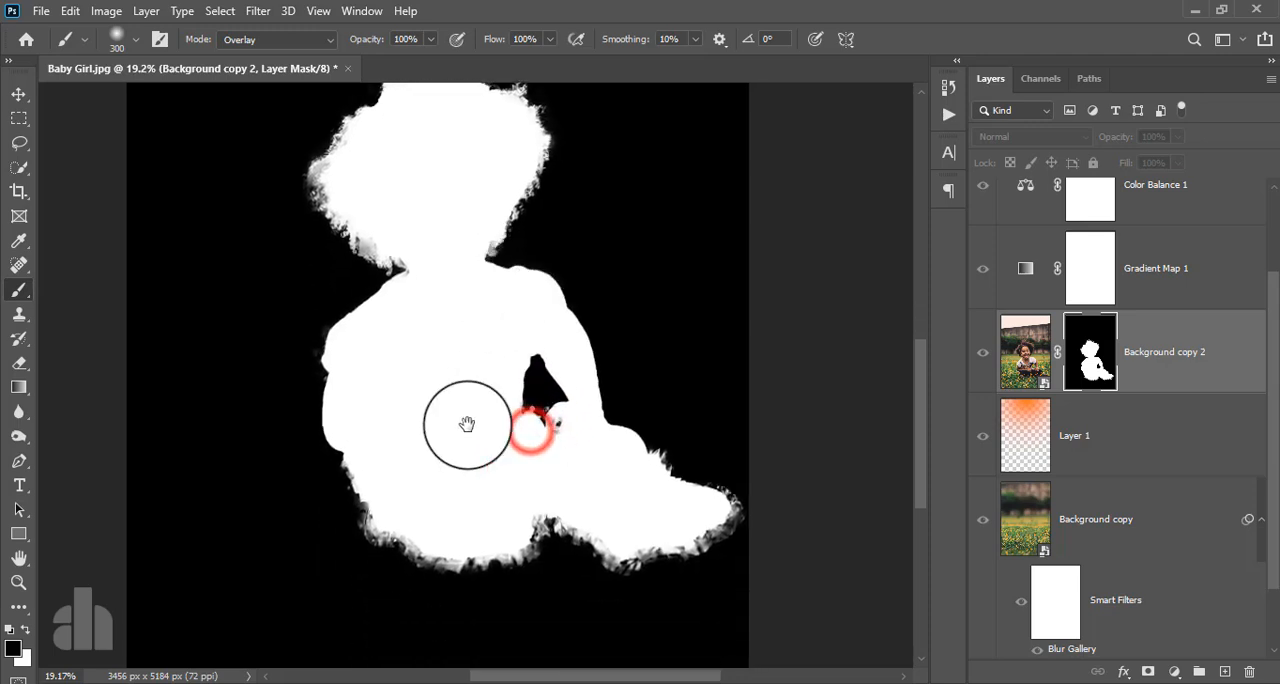
{"action": "mouse_move", "coordinate": [366, 537]}
{"action": "left_mouse_down"}
{"action": "mouse_move", "coordinate": [507, 566]}
{"action": "mouse_move", "coordinate": [545, 533]}
{"action": "mouse_move", "coordinate": [600, 566]}
{"action": "mouse_move", "coordinate": [661, 574]}
{"action": "mouse_move", "coordinate": [733, 536]}
{"action": "mouse_move", "coordinate": [681, 453]}
{"action": "left_mouse_up"}
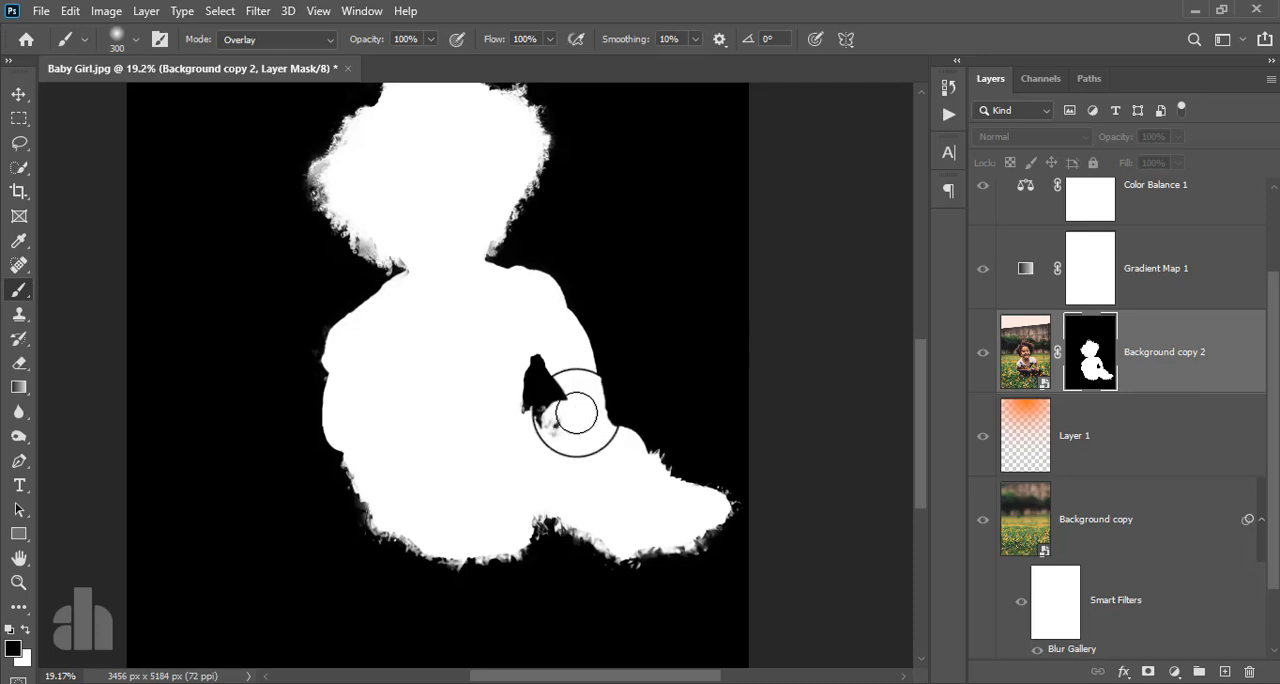
{"action": "left_click_drag", "start_coordinate": [557, 346], "coordinate": [548, 459]}
{"action": "left_click", "coordinate": [1081, 396], "text": "alt"}
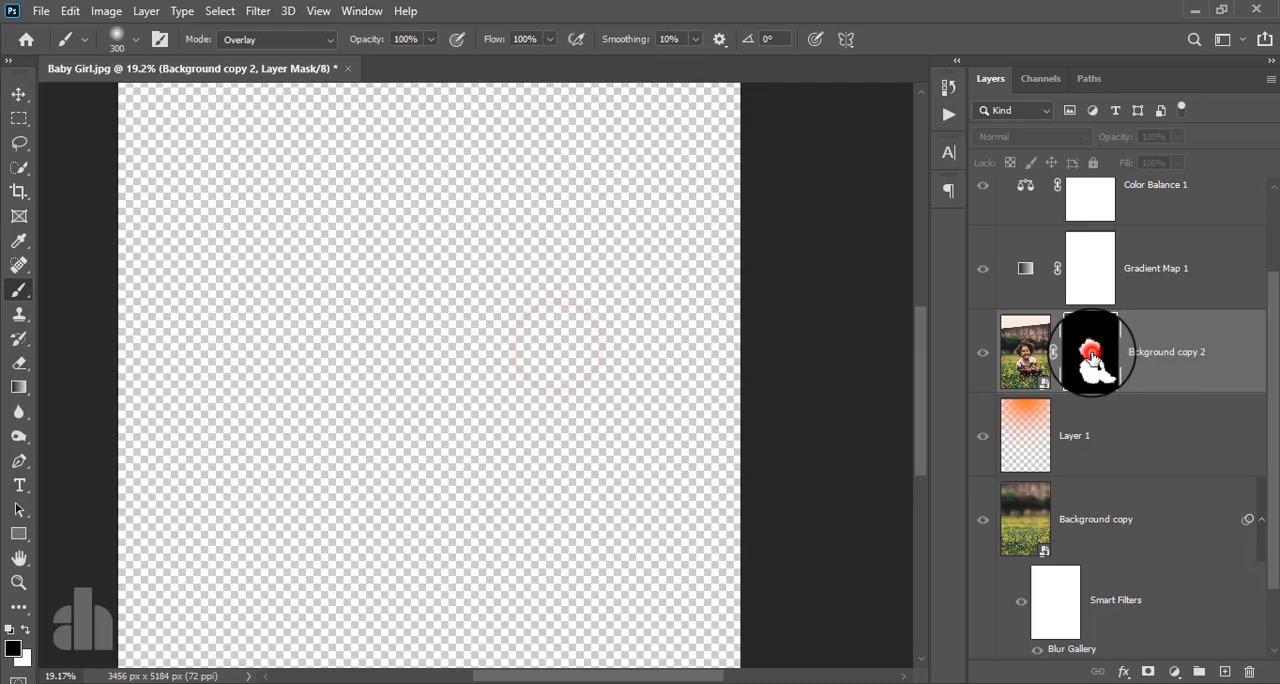
{"action": "scroll", "coordinate": [543, 416], "scroll_direction": "down", "scroll_amount": 1}
{"action": "scroll", "coordinate": [543, 416], "scroll_direction": "down", "scroll_amount": 3}
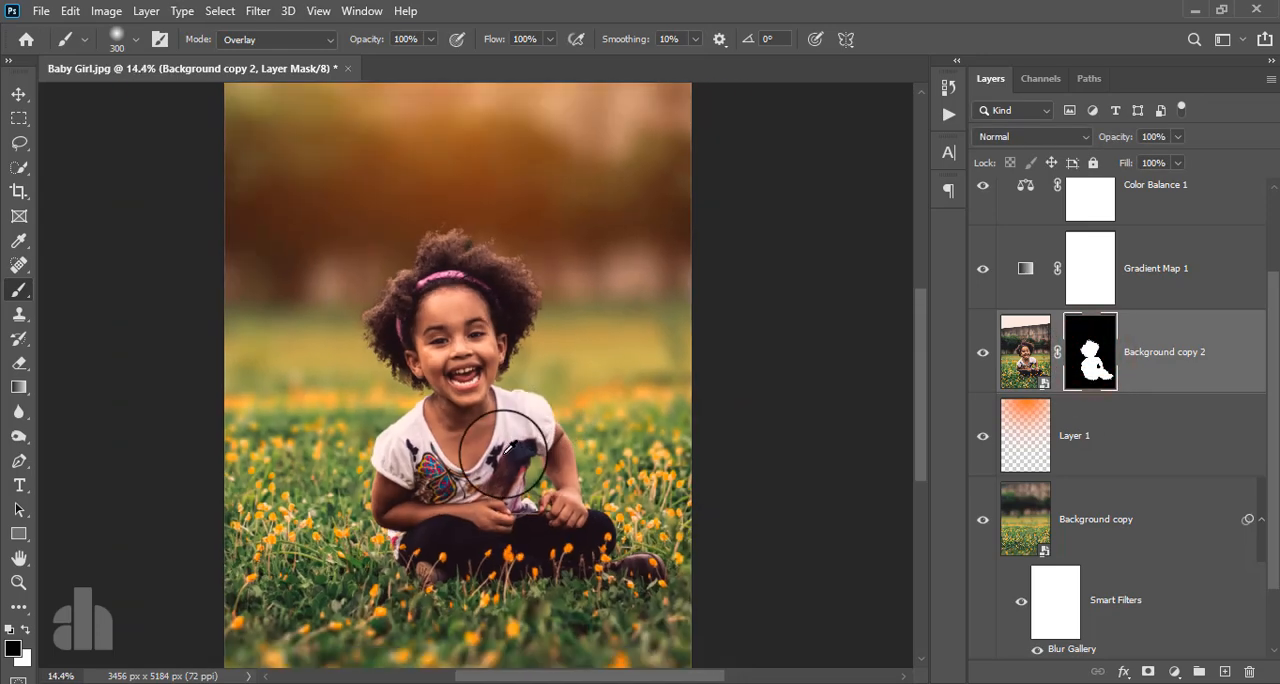
{"action": "scroll", "coordinate": [505, 450], "scroll_direction": "down", "scroll_amount": 1}
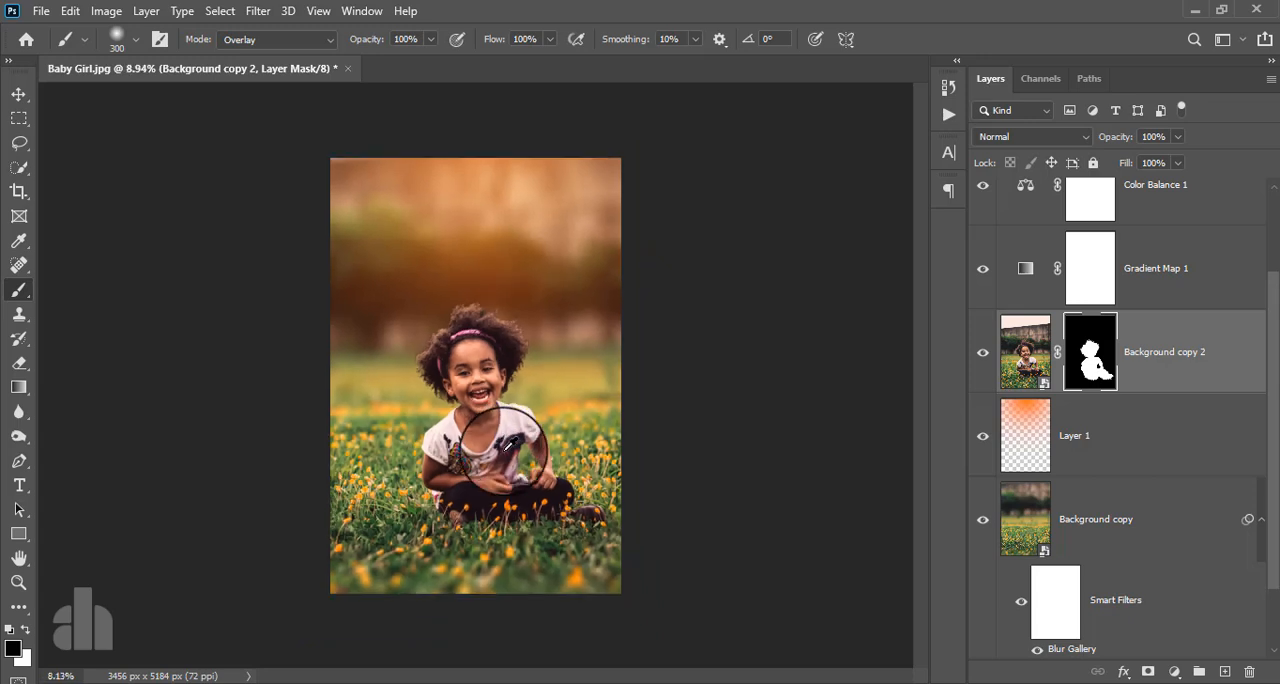
- Set Layer 1's opacity to 46% and toggle its visibility to compare the glow
{"action": "left_click", "coordinate": [1116, 436]}
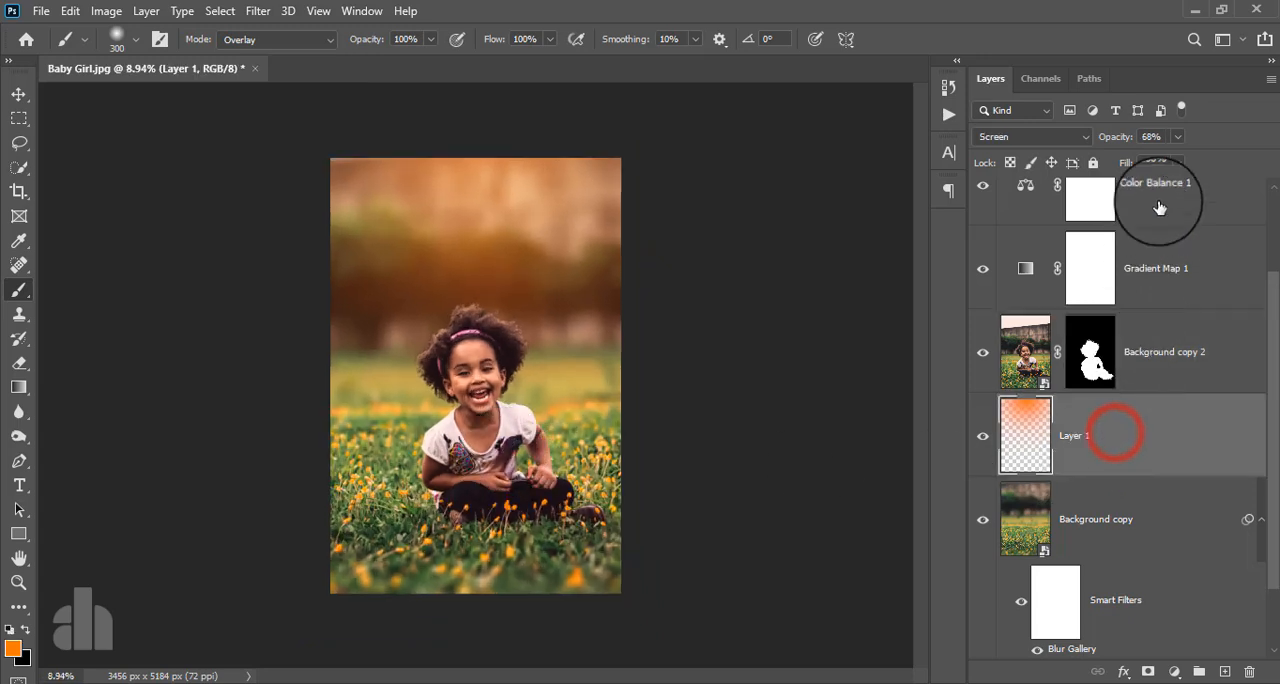
{"action": "left_click", "coordinate": [1177, 136]}
{"action": "left_click_drag", "start_coordinate": [1178, 160], "coordinate": [1159, 179]}
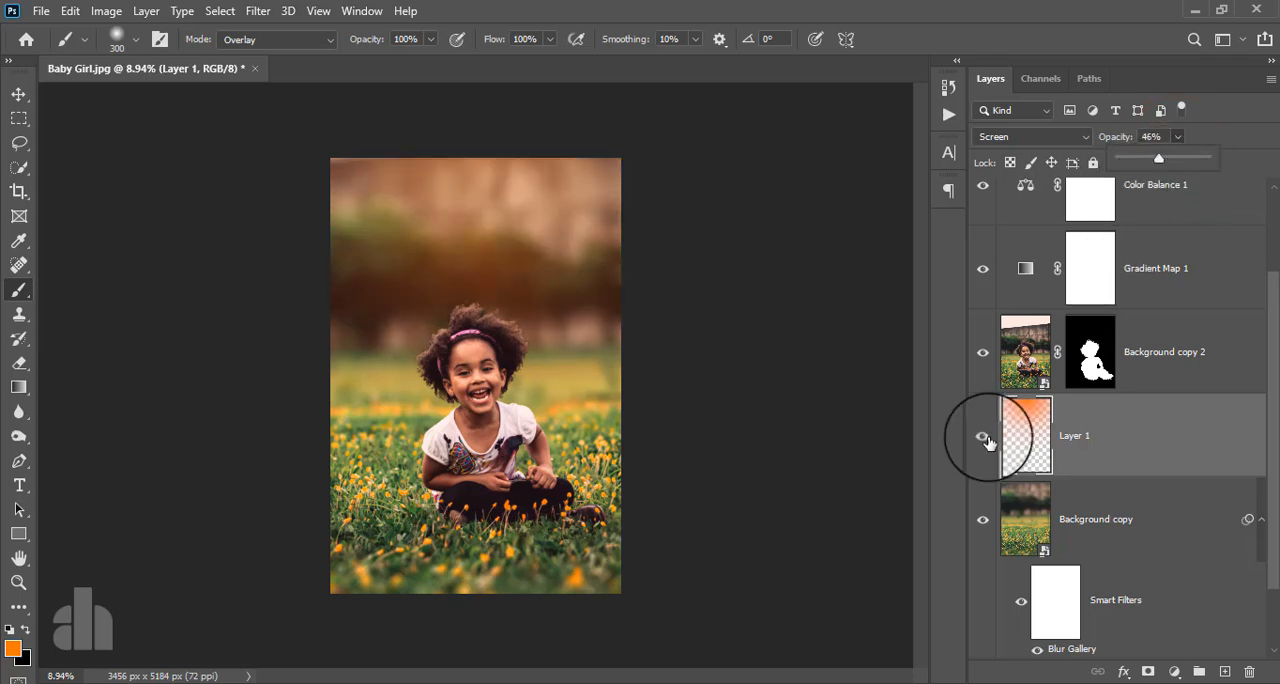
{"action": "left_click", "coordinate": [983, 436]}
{"action": "left_click", "coordinate": [983, 436]}
{"action": "left_click", "coordinate": [1127, 455]}
- Stamp all visible layers into a new layer above Levels 1 and convert it for smart filters
{"action": "left_click", "coordinate": [1188, 198]}
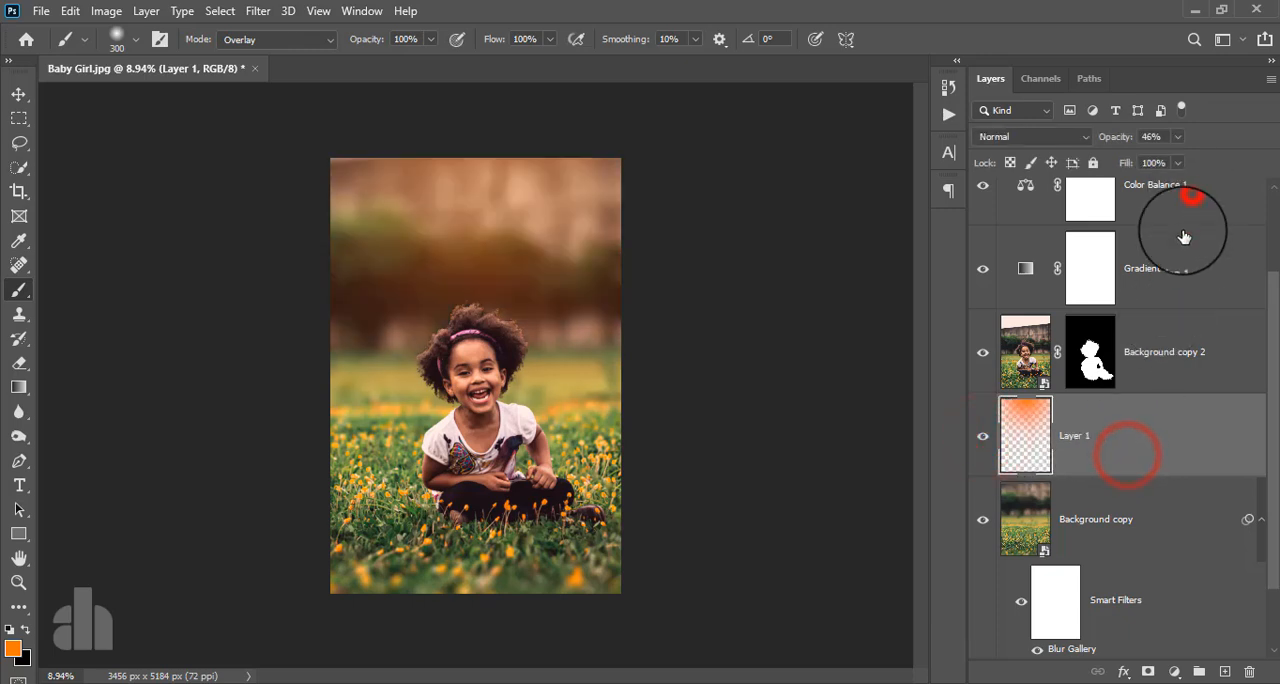
{"action": "left_click", "coordinate": [1170, 226]}
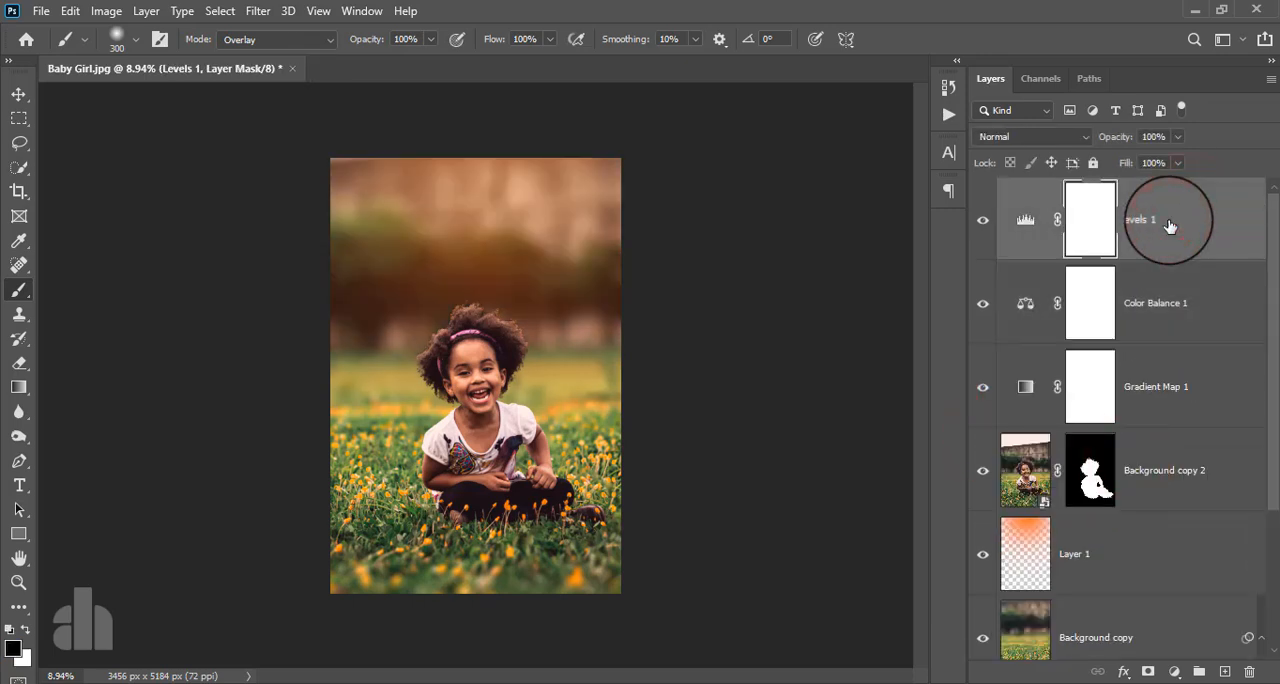
{"action": "key", "text": "ctrl+alt+shift+e"}
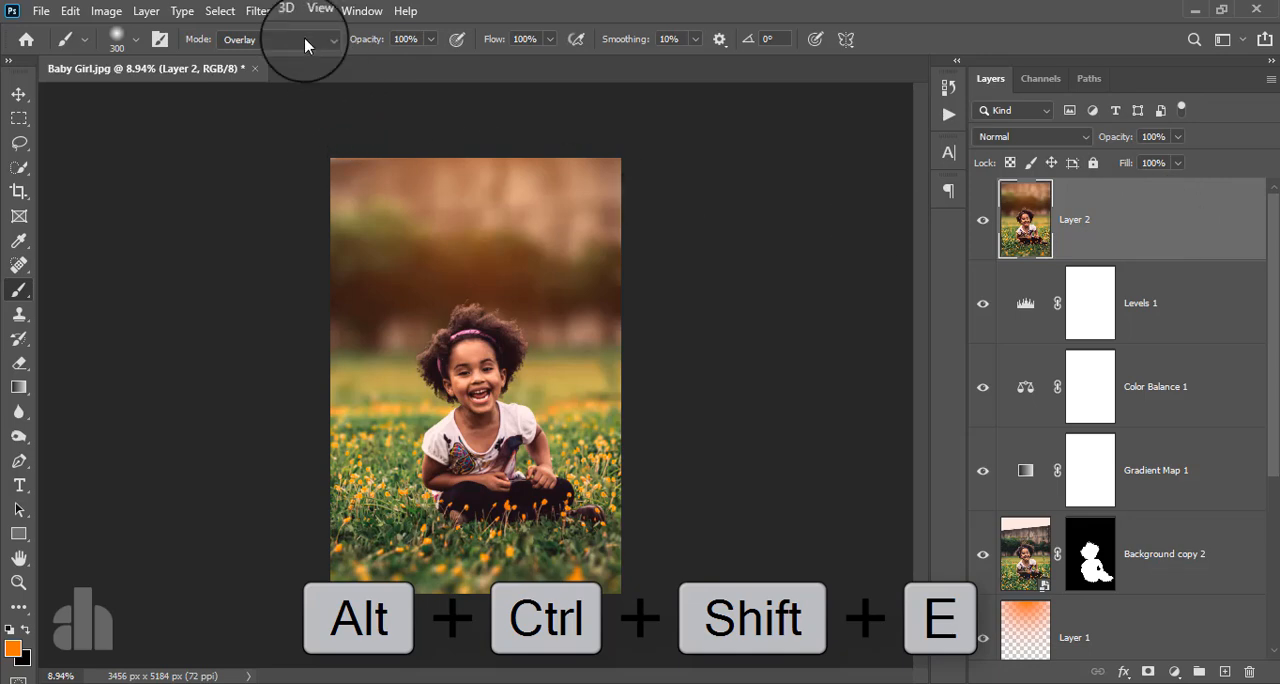
{"action": "left_click", "coordinate": [258, 11]}
{"action": "left_click", "coordinate": [262, 60]}
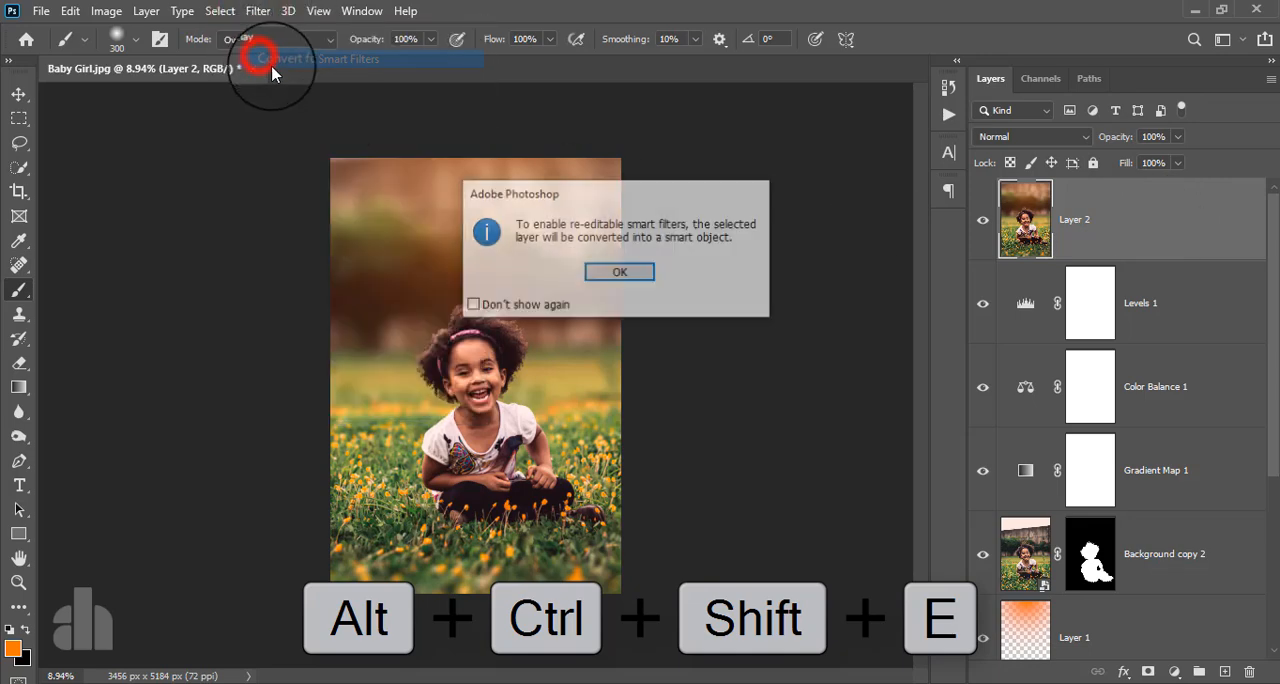
{"action": "left_click", "coordinate": [531, 272]}
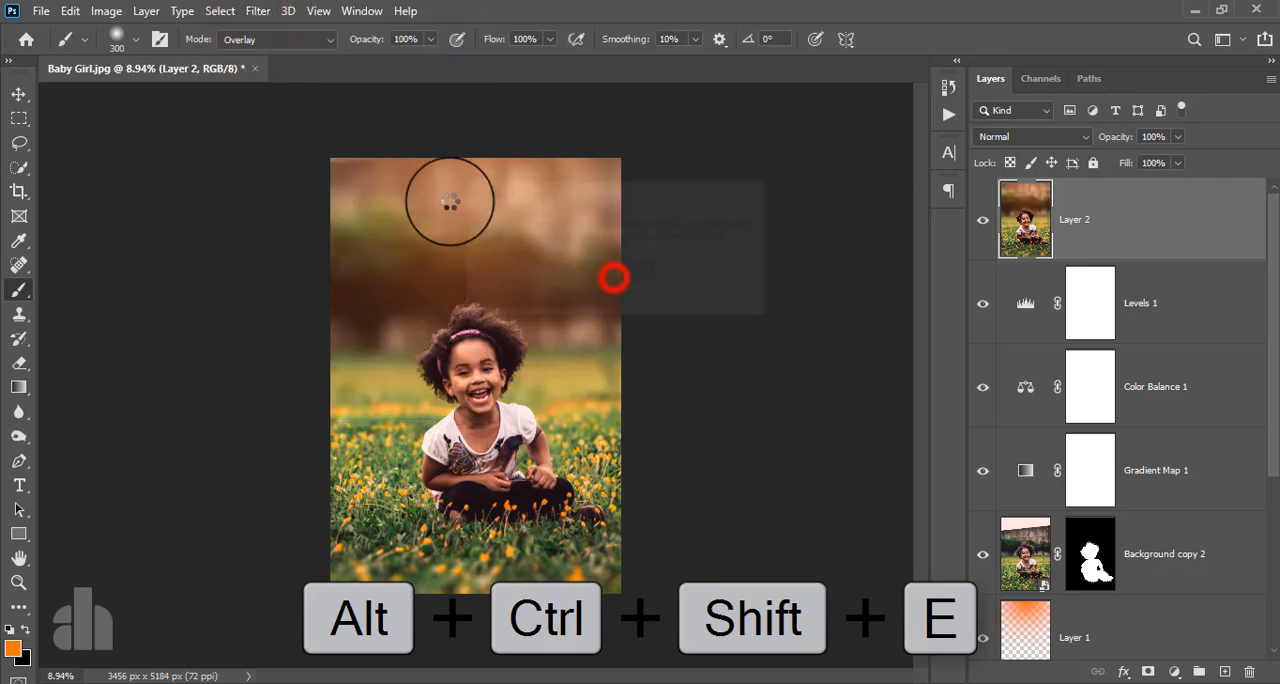
- Open the Camera Raw Filter on Layer 2 and set Exposure to -0.50 and Highlights to +74
{"action": "left_click", "coordinate": [258, 11]}
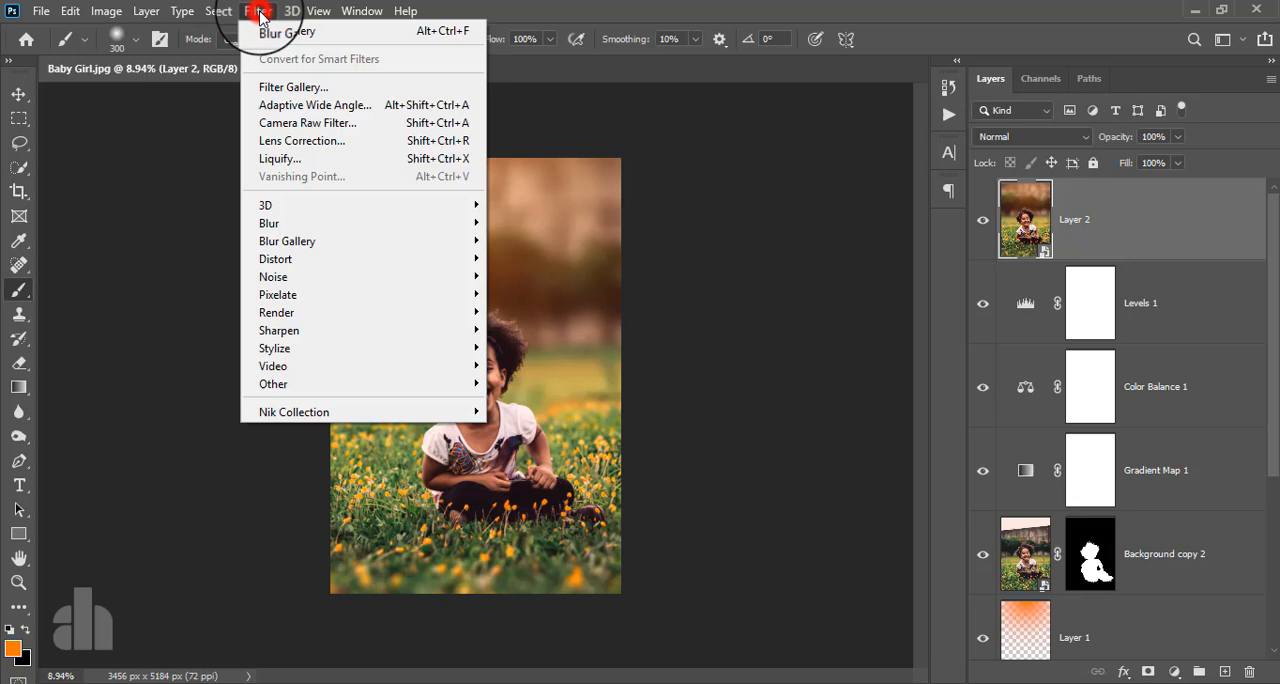
{"action": "left_click", "coordinate": [300, 122]}
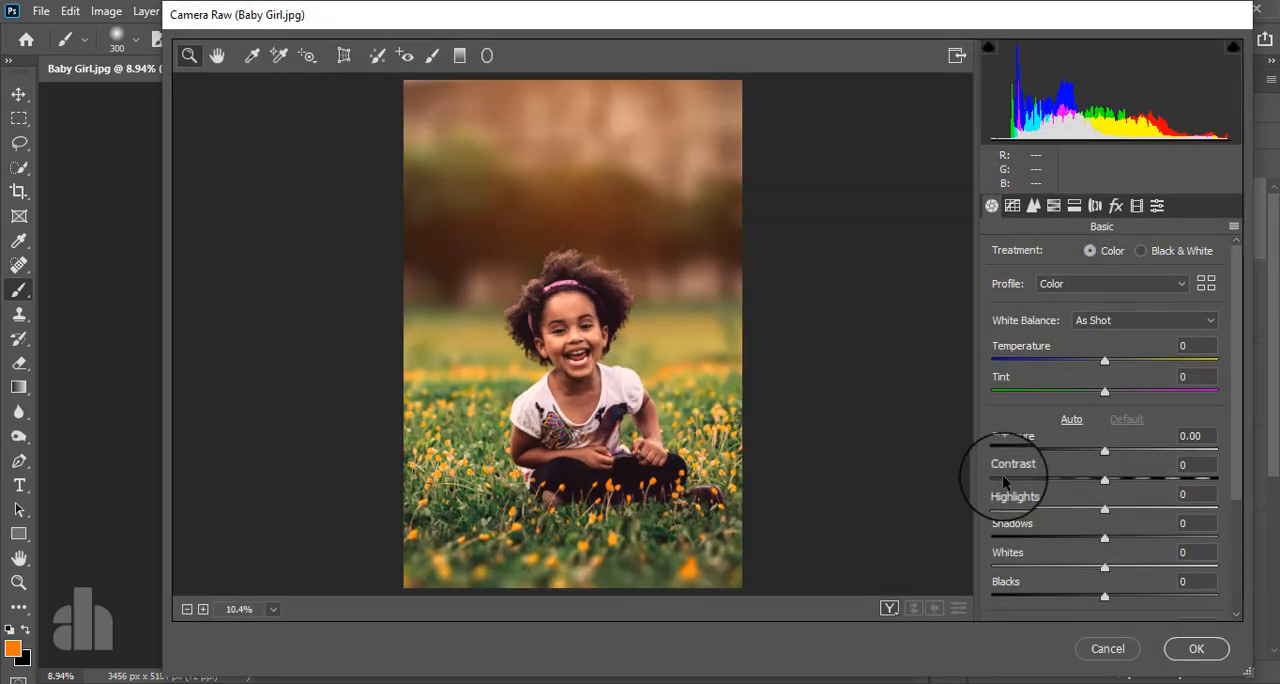
{"action": "scroll", "coordinate": [1085, 457], "scroll_direction": "down", "scroll_amount": 1}
{"action": "scroll", "coordinate": [1085, 455], "scroll_direction": "down", "scroll_amount": 2}
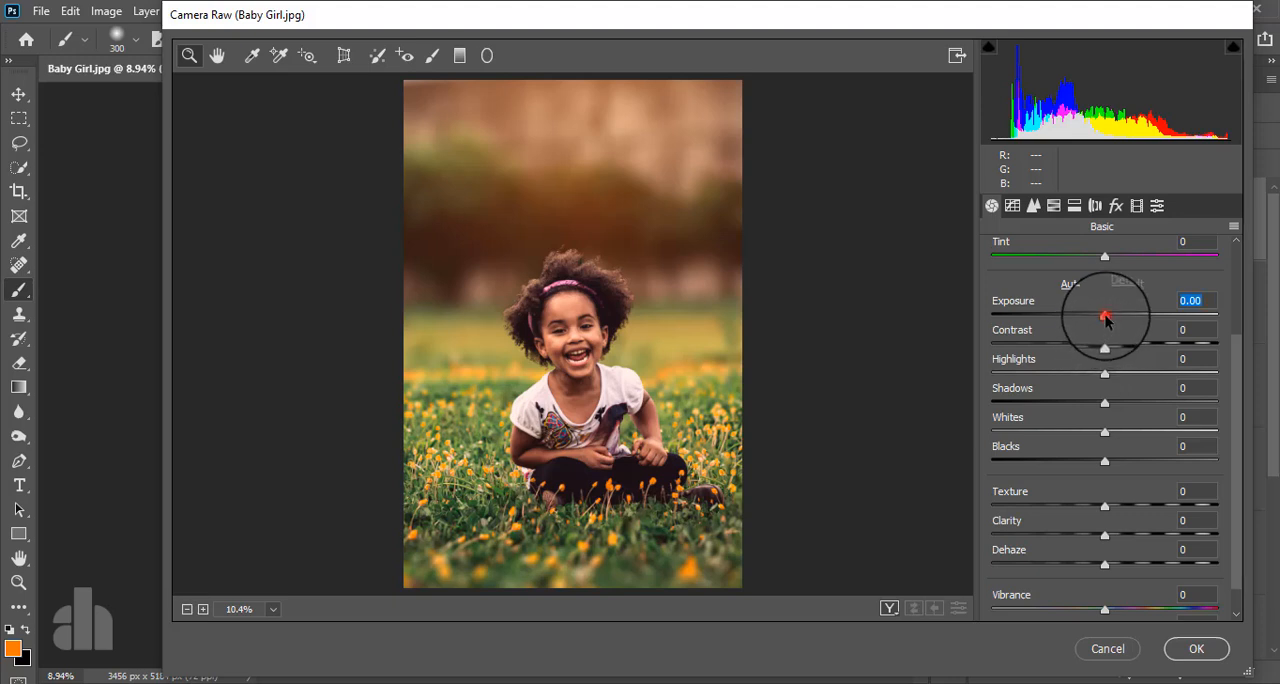
{"action": "left_click_drag", "start_coordinate": [1105, 318], "coordinate": [1094, 320]}
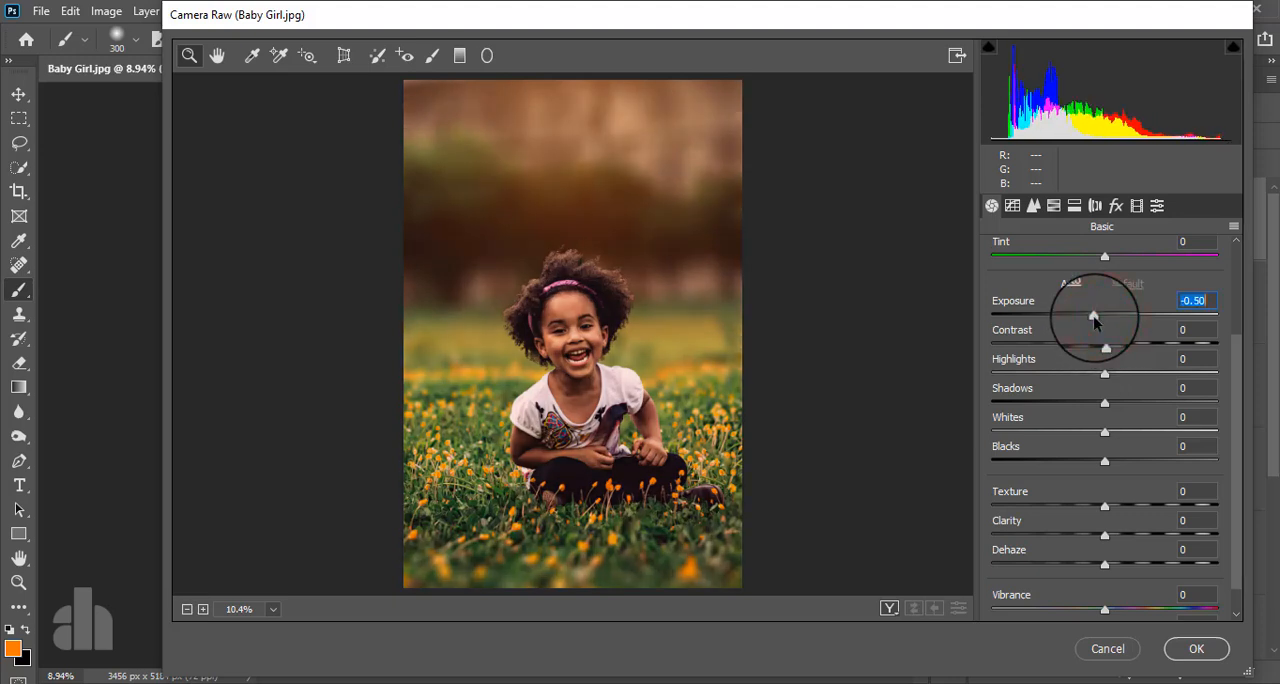
{"action": "left_click_drag", "start_coordinate": [1105, 373], "coordinate": [1183, 372]}
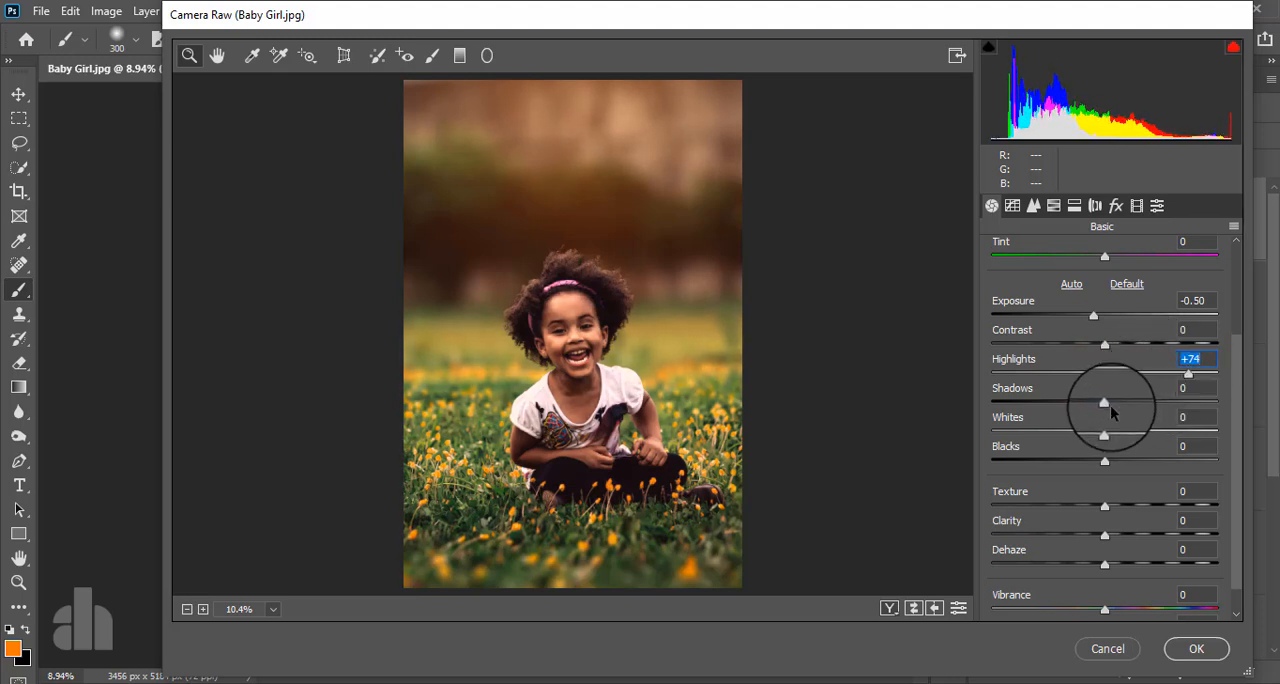
- Set Shadows to +8, Whites to +42, Blacks to -9, Texture to +8 and Vibrance to +5
{"action": "left_click_drag", "start_coordinate": [1104, 403], "coordinate": [1151, 434]}
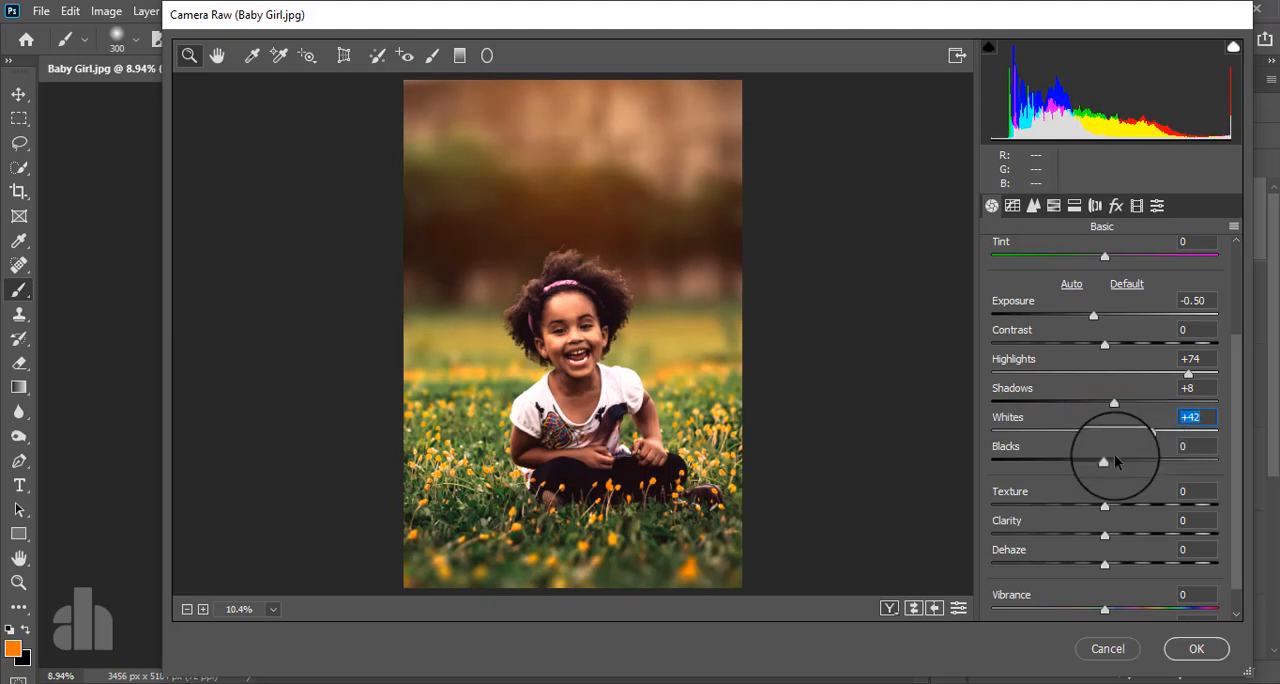
{"action": "mouse_move", "coordinate": [1103, 459]}
{"action": "left_mouse_down"}
{"action": "mouse_move", "coordinate": [1081, 463]}
{"action": "mouse_move", "coordinate": [1092, 465]}
{"action": "left_mouse_up"}
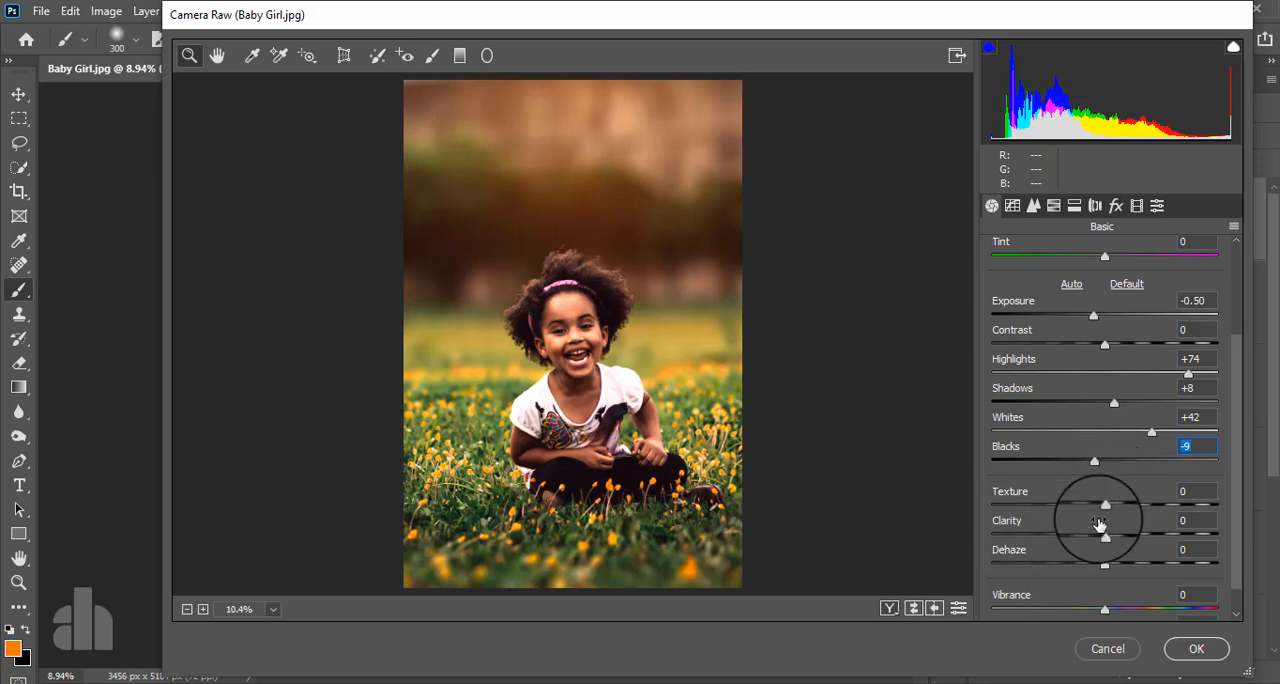
{"action": "left_click_drag", "start_coordinate": [1103, 508], "coordinate": [1113, 506]}
{"action": "scroll", "coordinate": [1130, 528], "scroll_direction": "down", "scroll_amount": 1}
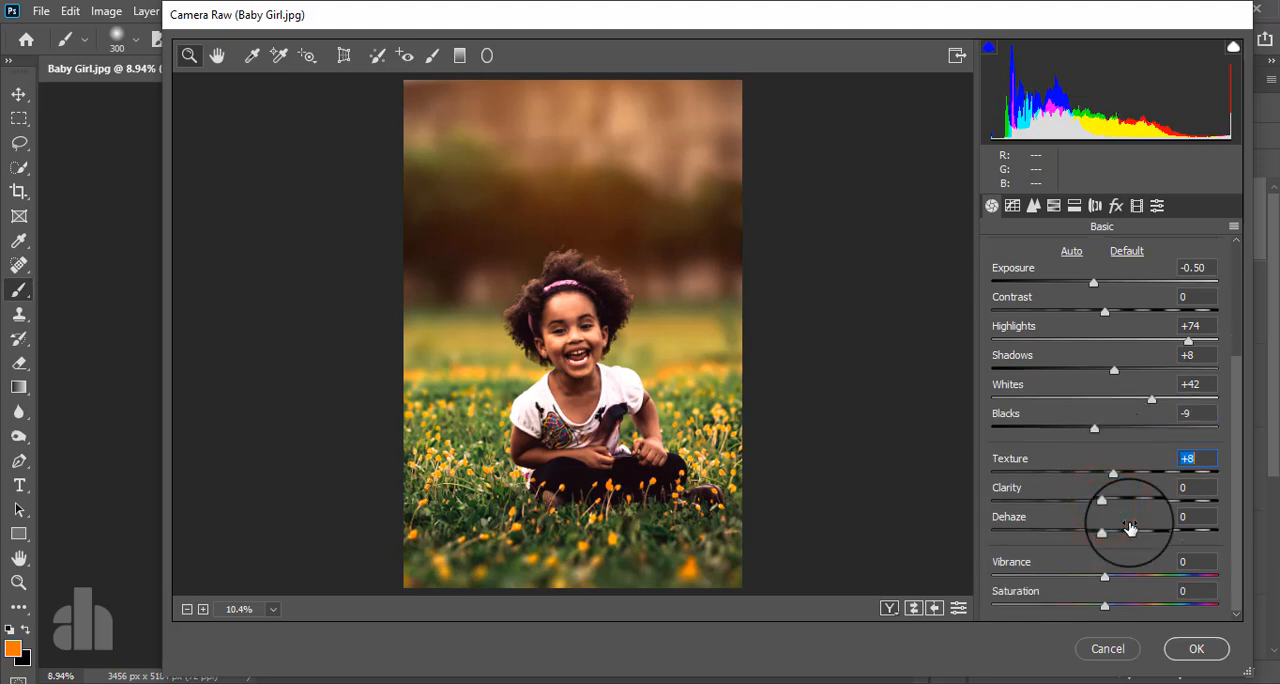
{"action": "mouse_move", "coordinate": [1106, 583]}
{"action": "left_mouse_down"}
{"action": "mouse_move", "coordinate": [1080, 581]}
{"action": "mouse_move", "coordinate": [1109, 581]}
{"action": "left_mouse_up"}
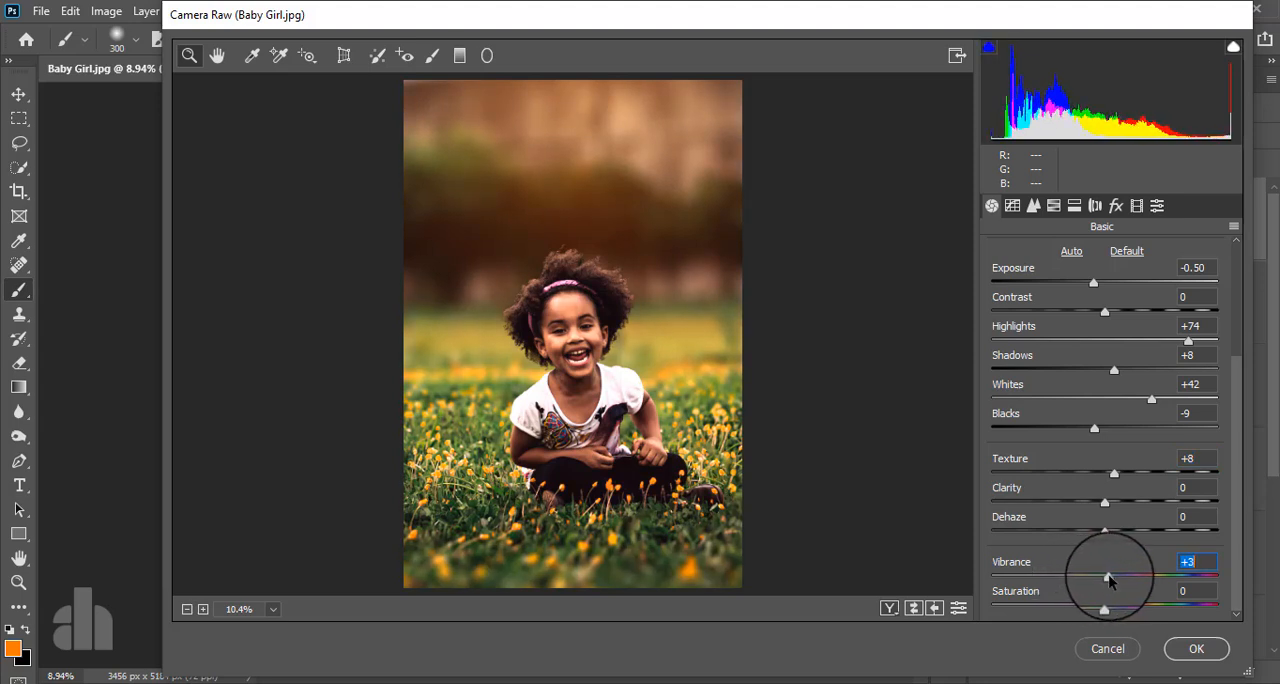
- Add three points to the RGB point tone curve, at its lower quarter, midpoint and upper quarter
{"action": "left_click", "coordinate": [1012, 207]}
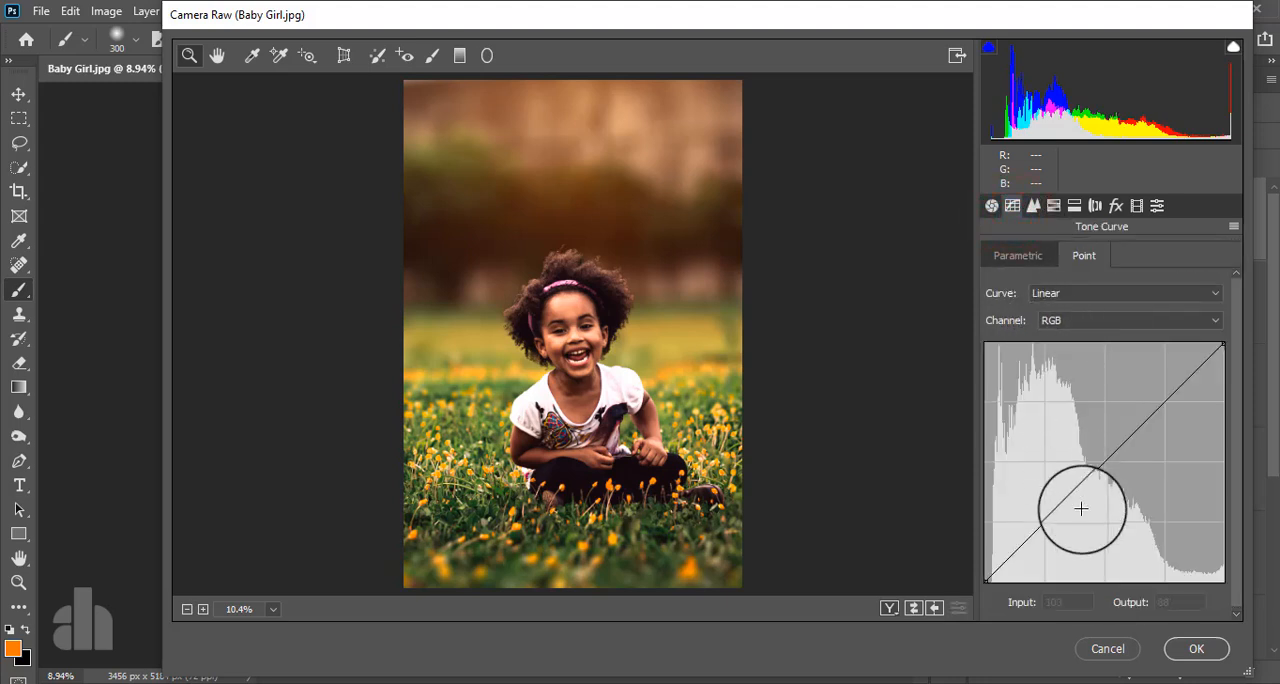
{"action": "left_click", "coordinate": [1044, 524]}
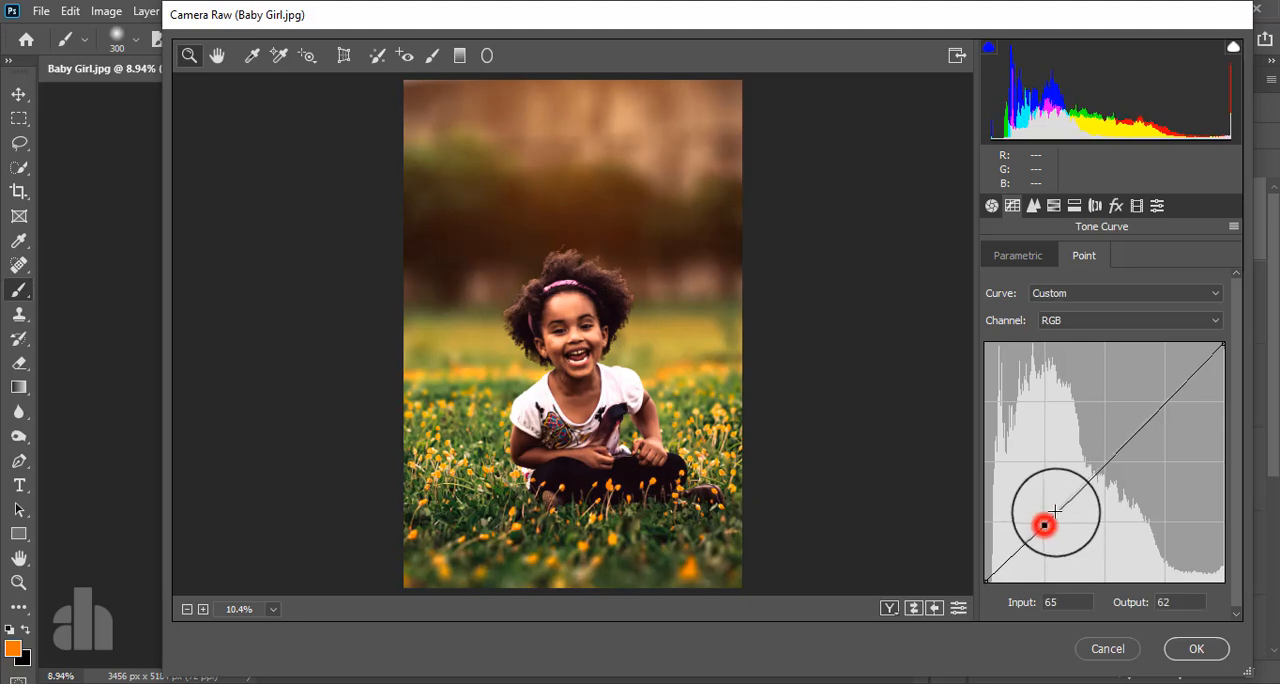
{"action": "left_click", "coordinate": [1103, 465]}
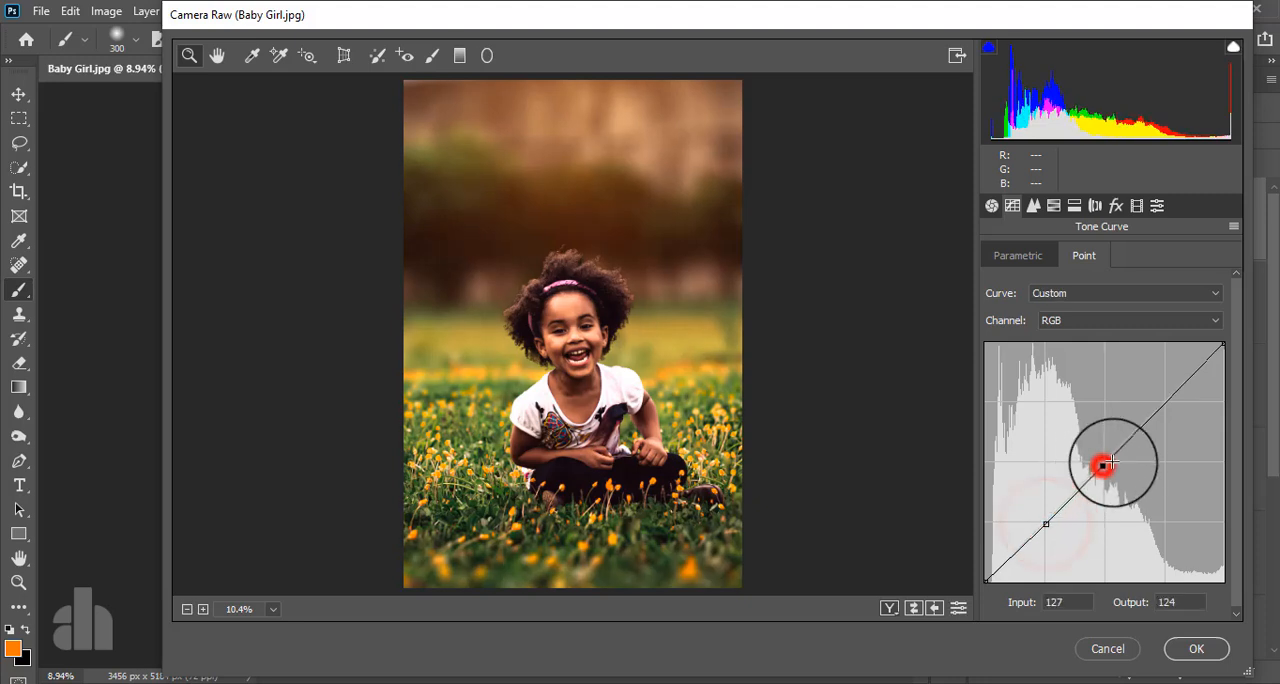
{"action": "left_click", "coordinate": [1166, 403]}
- Shape the RGB curve with the upper point at 195/199, the lower point at 60/61 and the black point's output at 10
{"action": "left_click", "coordinate": [1046, 521]}
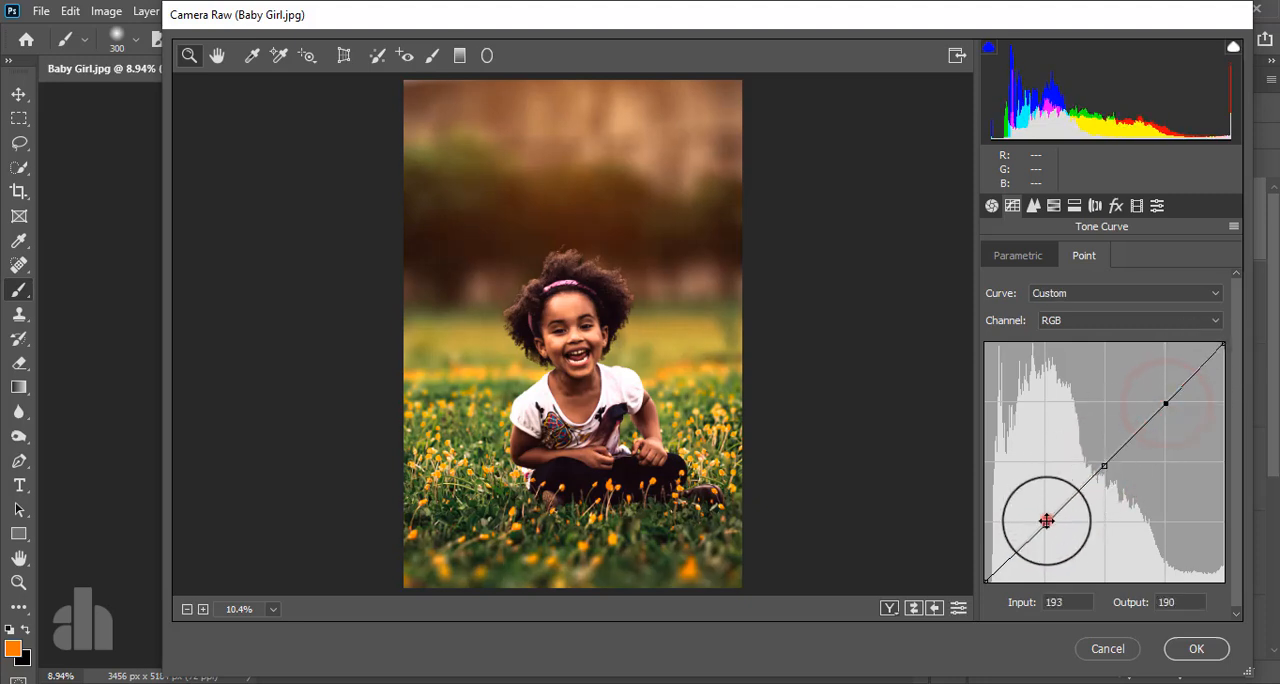
{"action": "left_click_drag", "start_coordinate": [1046, 521], "coordinate": [1047, 528]}
{"action": "left_click", "coordinate": [1101, 462]}
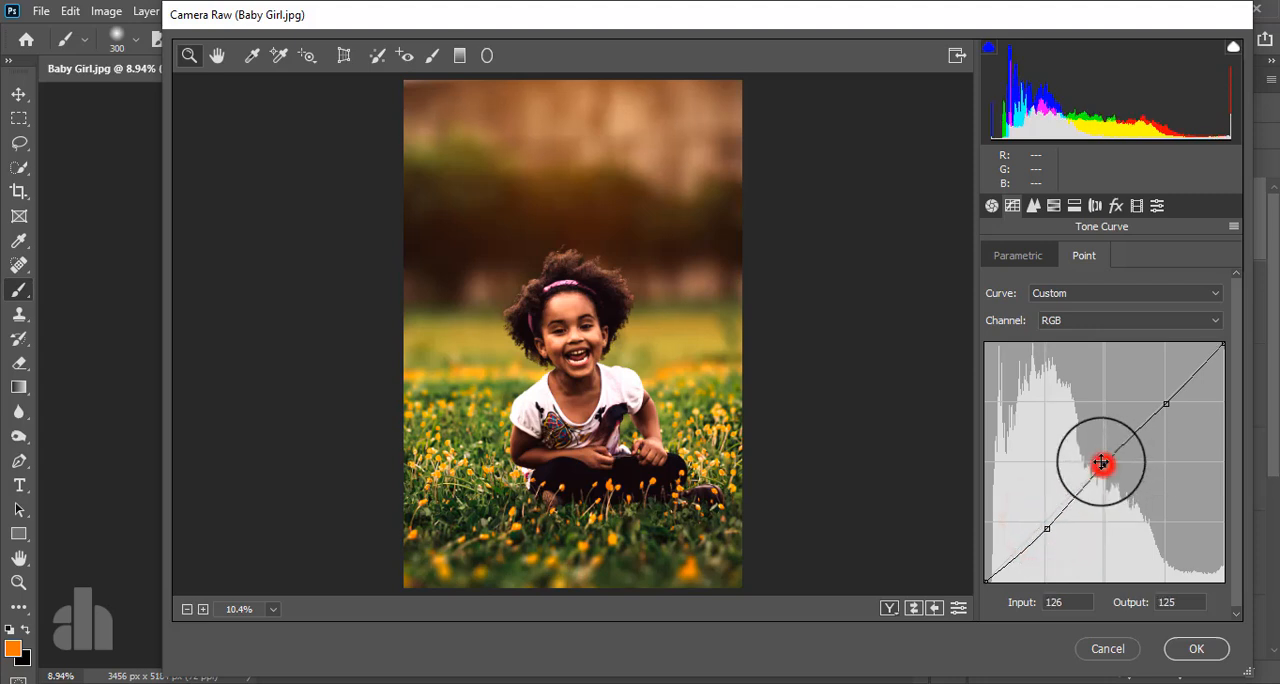
{"action": "left_click_drag", "start_coordinate": [1166, 403], "coordinate": [1167, 395]}
{"action": "left_click", "coordinate": [1103, 459]}
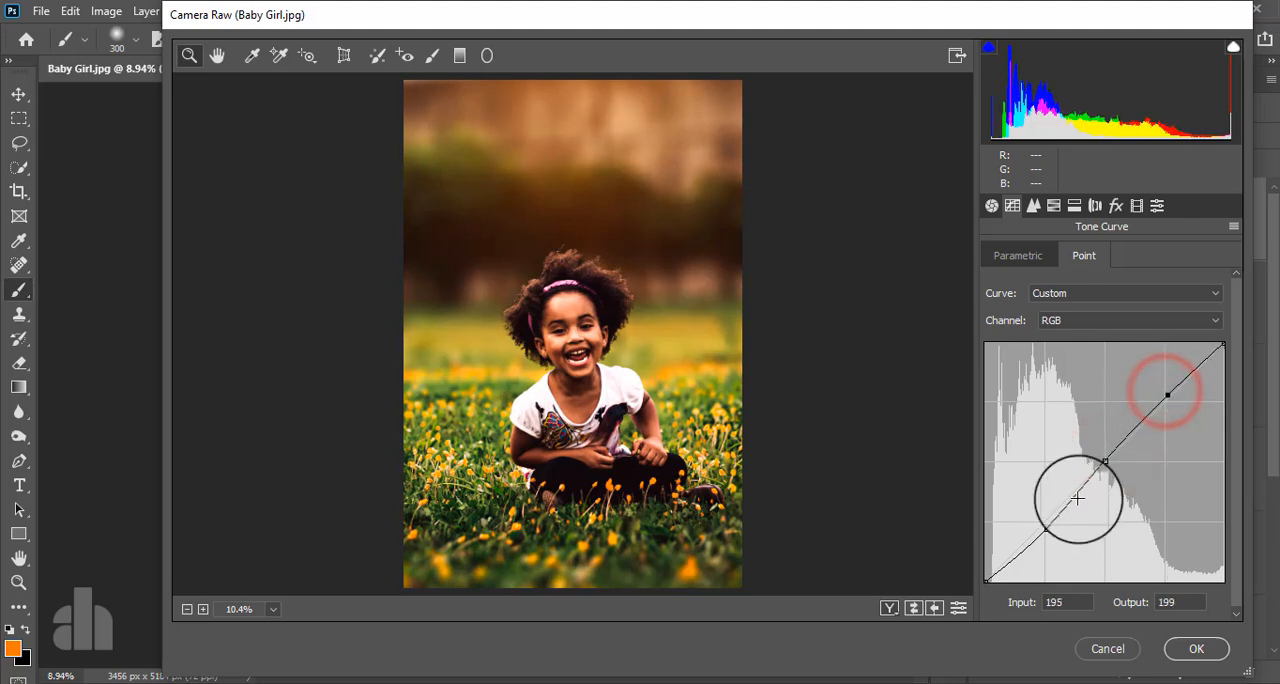
{"action": "left_click_drag", "start_coordinate": [1044, 531], "coordinate": [1042, 524]}
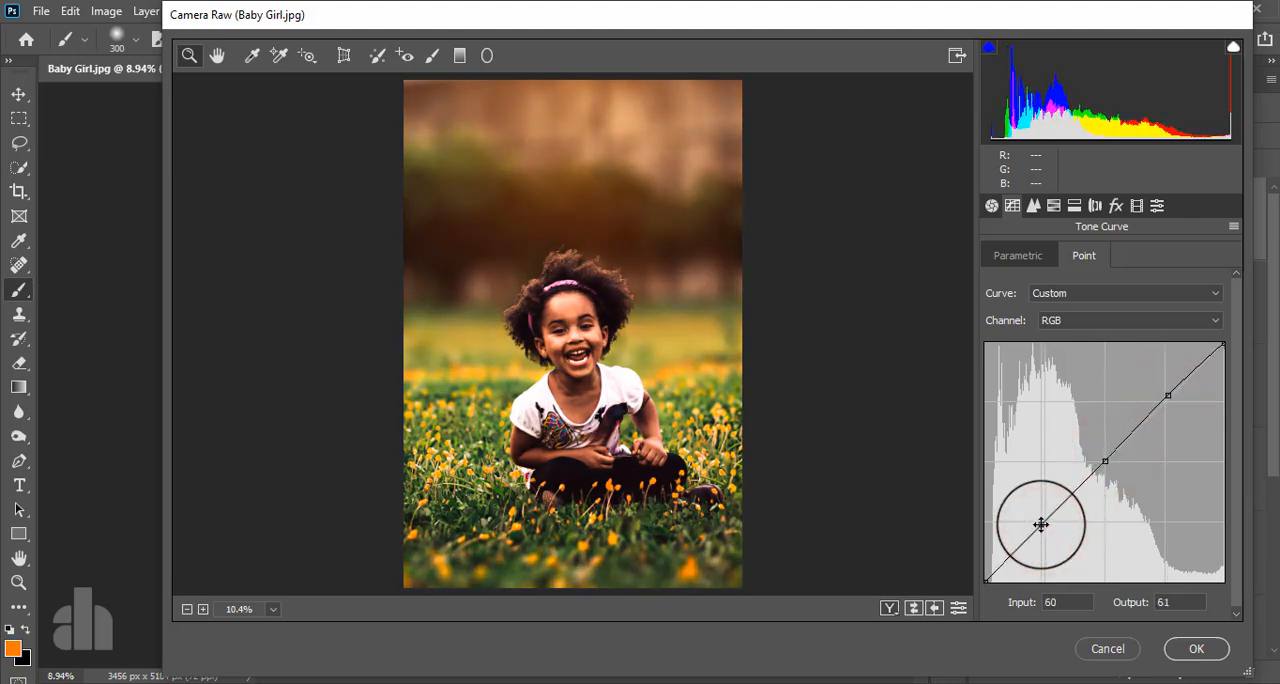
{"action": "left_click_drag", "start_coordinate": [985, 578], "coordinate": [982, 572]}
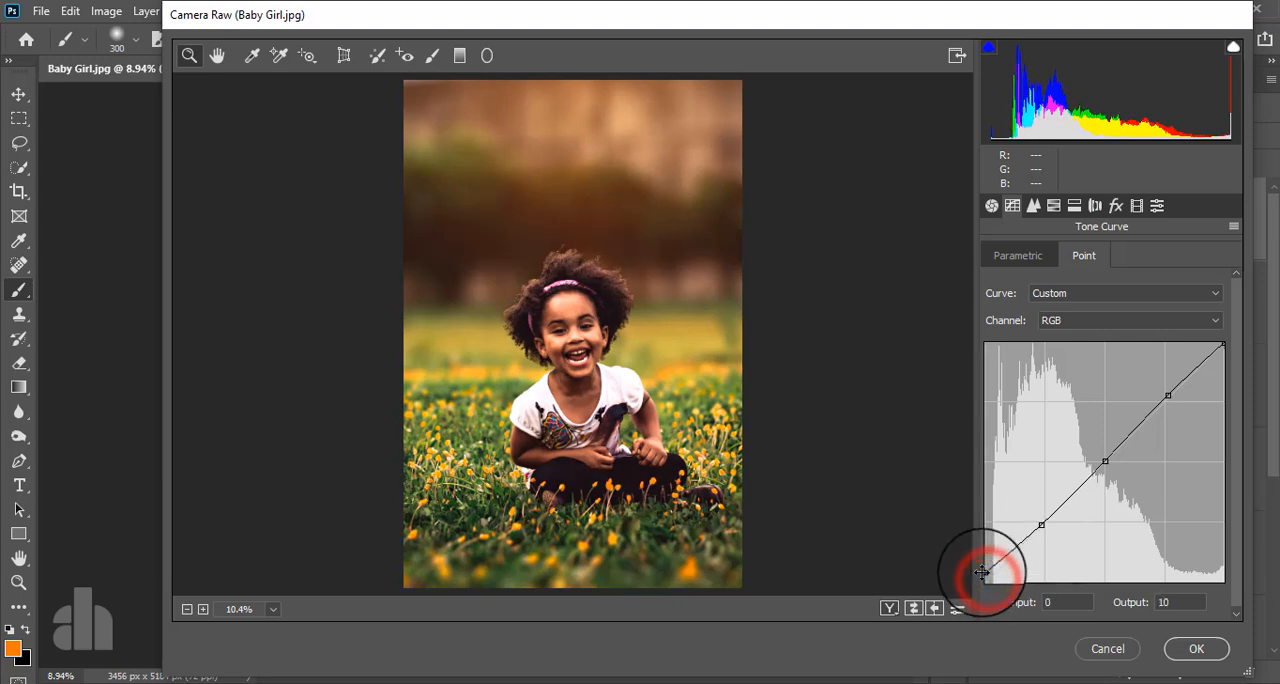
- Lower the midpoint of the Red channel's curve to input 130, output 122
{"action": "left_click", "coordinate": [1075, 321]}
{"action": "left_click", "coordinate": [1058, 354]}
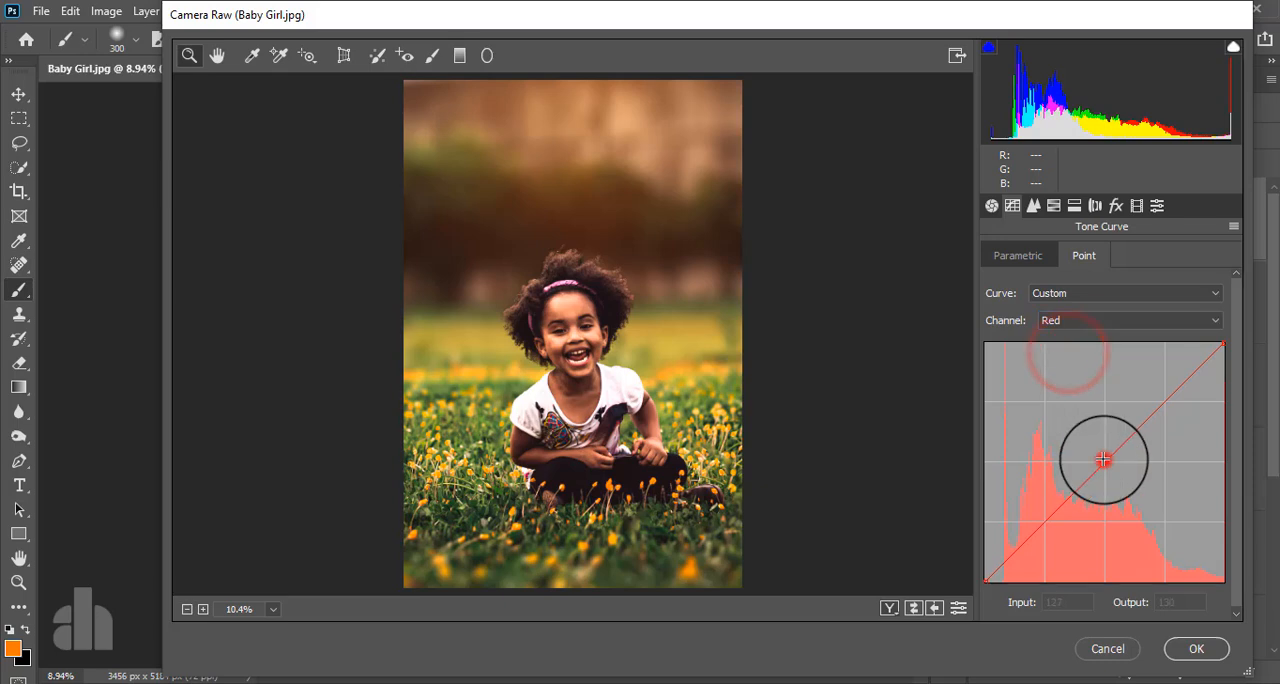
{"action": "mouse_move", "coordinate": [1110, 465]}
{"action": "left_mouse_down"}
{"action": "mouse_move", "coordinate": [1106, 443]}
{"action": "mouse_move", "coordinate": [1110, 475]}
{"action": "mouse_move", "coordinate": [1094, 464]}
{"action": "mouse_move", "coordinate": [1106, 467]}
{"action": "left_mouse_up"}
- Anchor the Blue channel's curve with three evenly spaced points and raise its black point to output 22
{"action": "left_click", "coordinate": [1086, 325]}
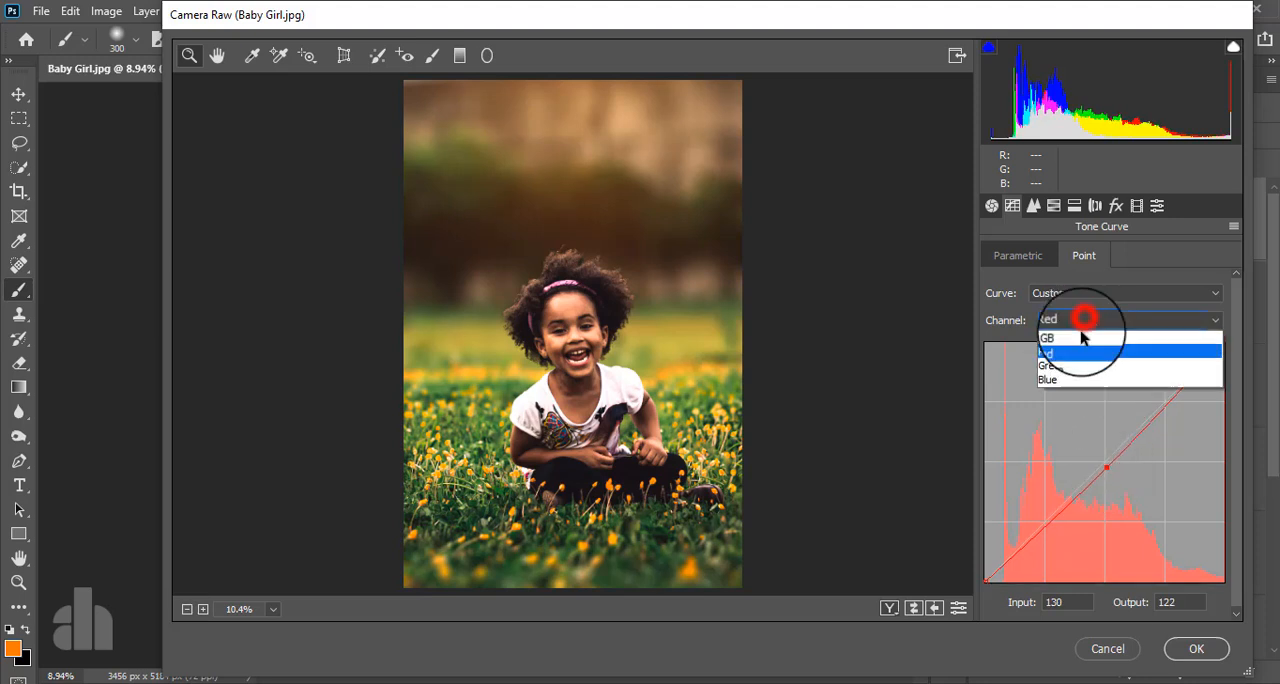
{"action": "left_click", "coordinate": [1075, 378]}
{"action": "left_click", "coordinate": [1047, 517]}
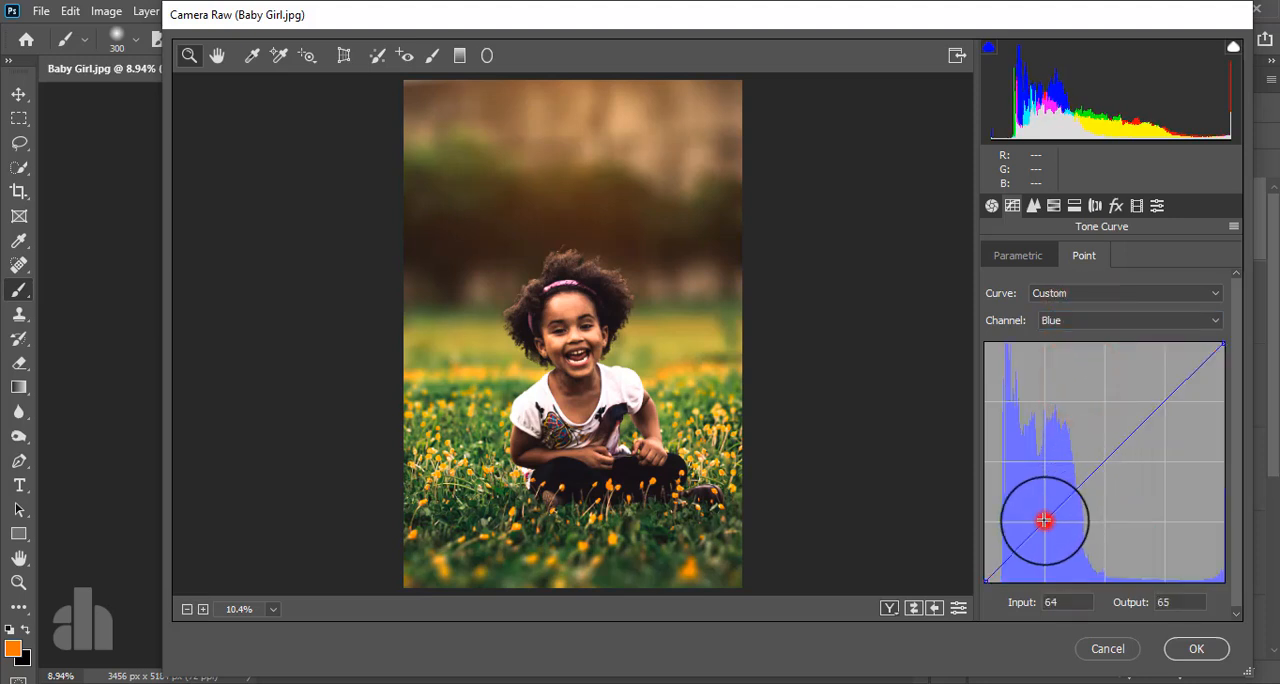
{"action": "left_click", "coordinate": [1101, 461]}
{"action": "left_click", "coordinate": [1162, 400]}
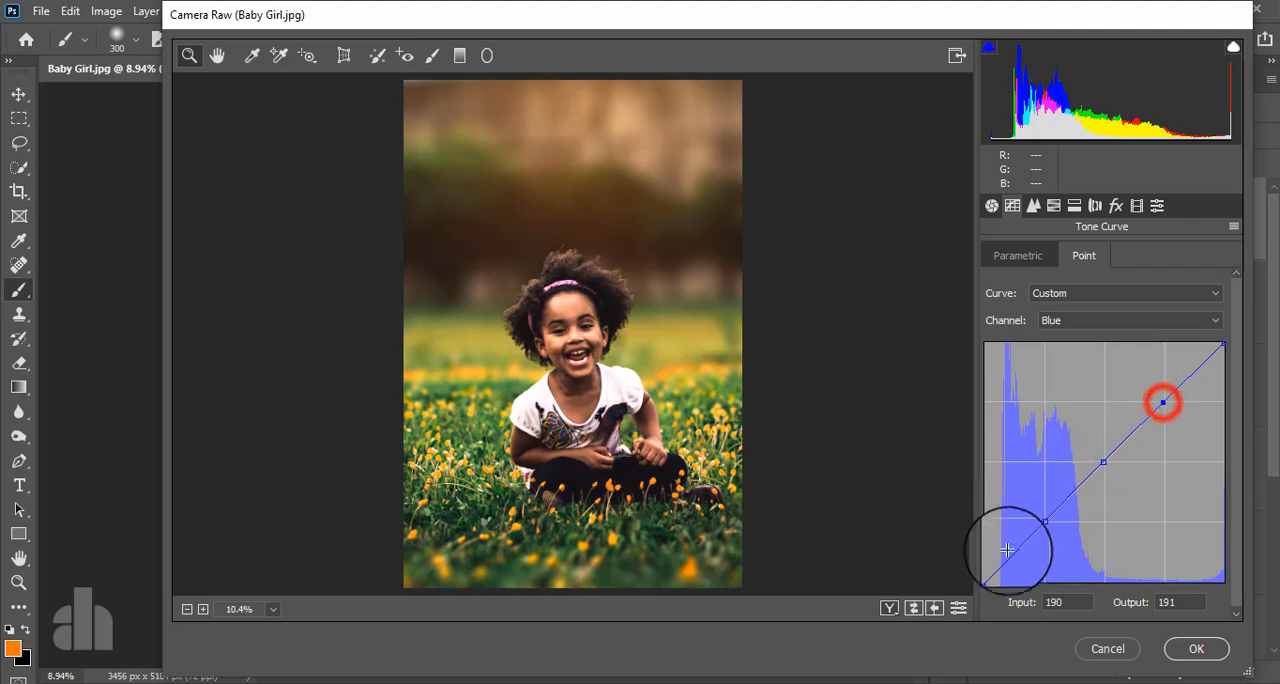
{"action": "left_click", "coordinate": [986, 576]}
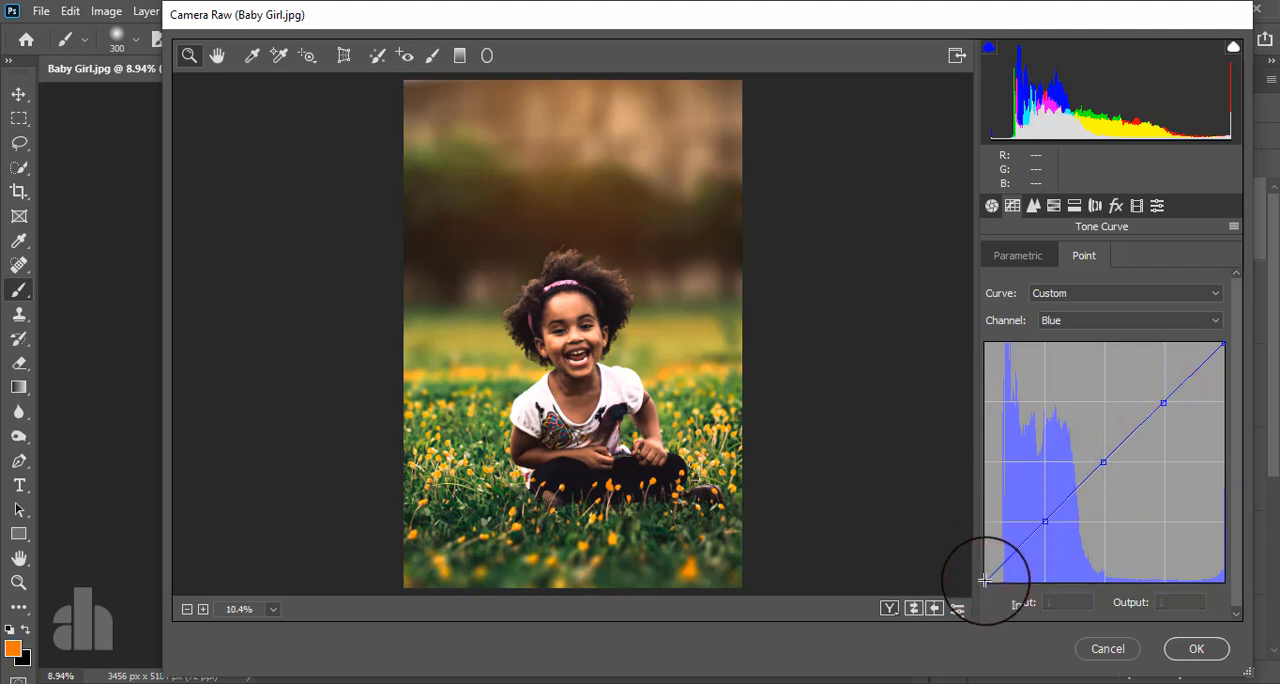
{"action": "left_click", "coordinate": [983, 575]}
{"action": "left_click_drag", "start_coordinate": [980, 570], "coordinate": [978, 559]}
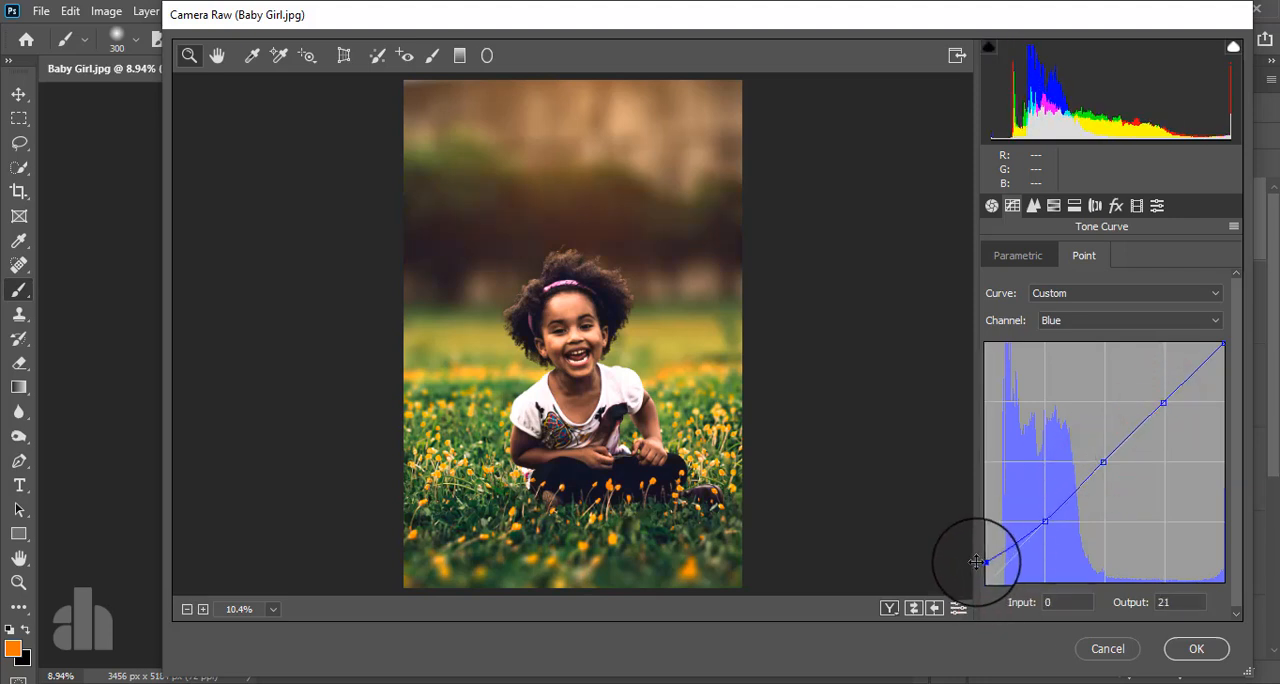
- Set the HSL saturation to Reds +25, Oranges +1, Yellows +6 and Greens -48
{"action": "left_click", "coordinate": [1054, 205]}
{"action": "left_click", "coordinate": [1075, 256]}
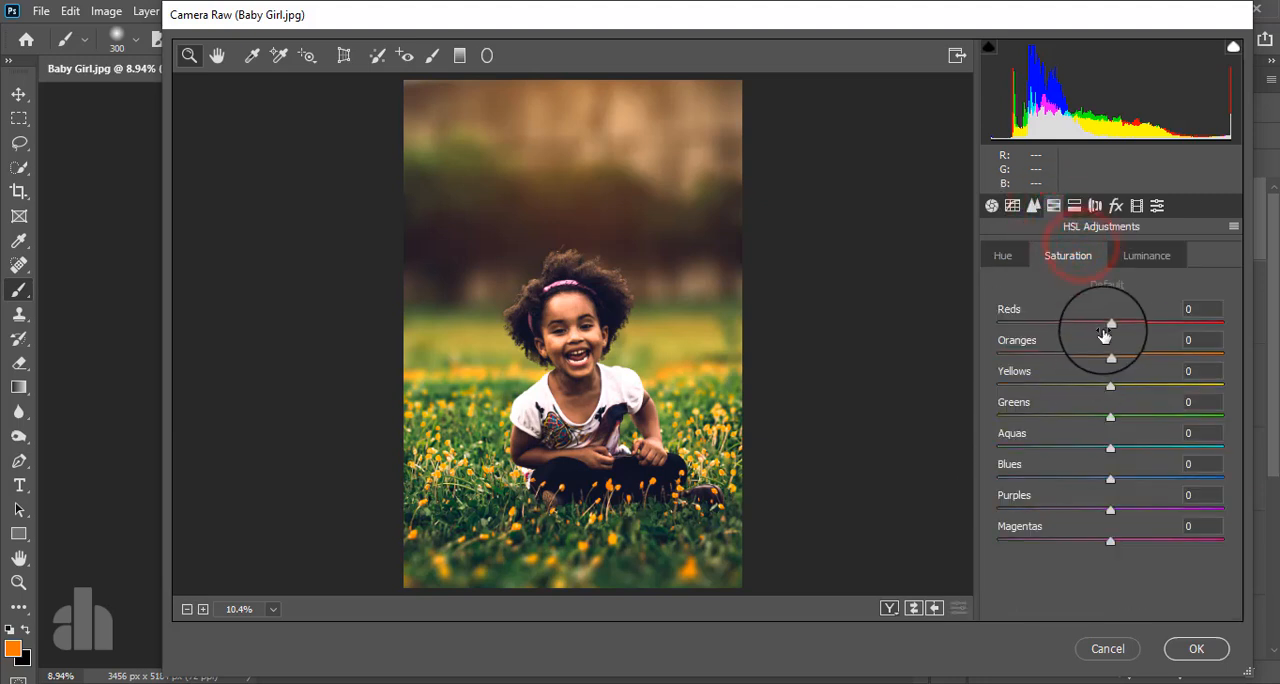
{"action": "left_click_drag", "start_coordinate": [1068, 333], "coordinate": [1127, 333]}
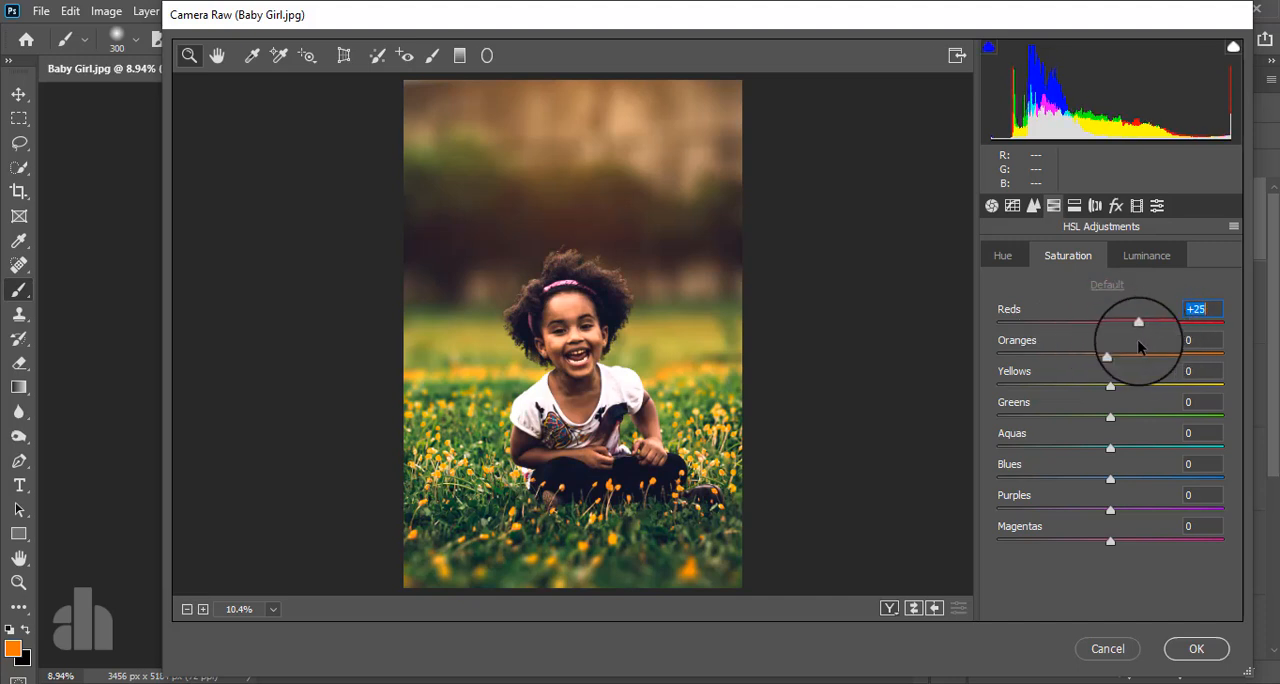
{"action": "mouse_move", "coordinate": [1111, 356]}
{"action": "left_mouse_down"}
{"action": "mouse_move", "coordinate": [1177, 356]}
{"action": "mouse_move", "coordinate": [1076, 356]}
{"action": "mouse_move", "coordinate": [1110, 351]}
{"action": "mouse_move", "coordinate": [1089, 355]}
{"action": "left_mouse_up"}
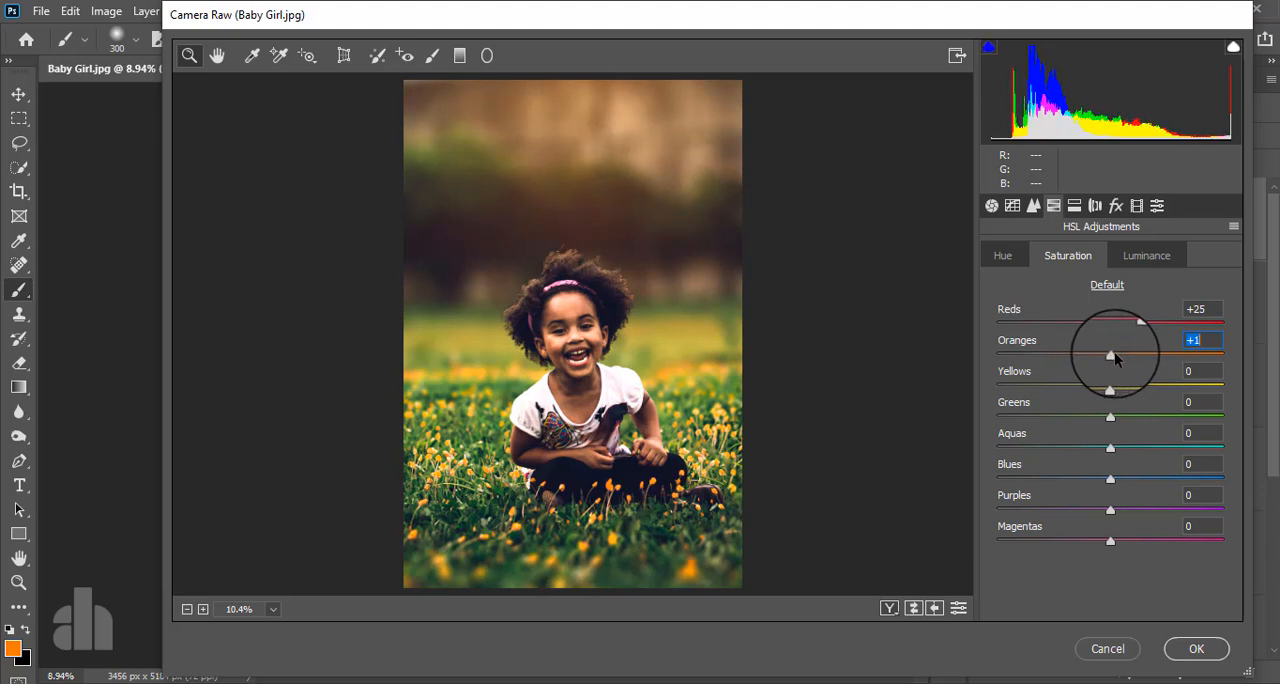
{"action": "left_click_drag", "start_coordinate": [1110, 388], "coordinate": [1049, 425]}
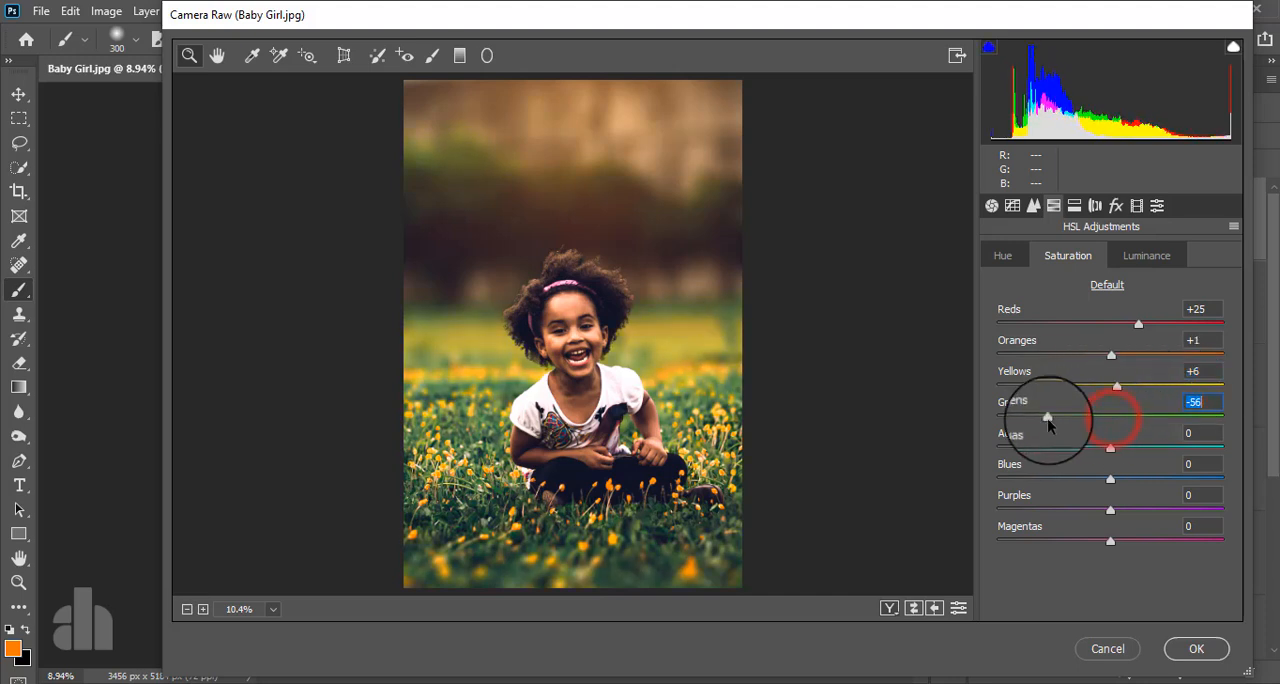
- Set the HSL luminance to Reds +8, Oranges +9, Yellows -24 and Greens +18
{"action": "left_click", "coordinate": [1140, 256]}
{"action": "left_click_drag", "start_coordinate": [1108, 322], "coordinate": [1123, 357]}
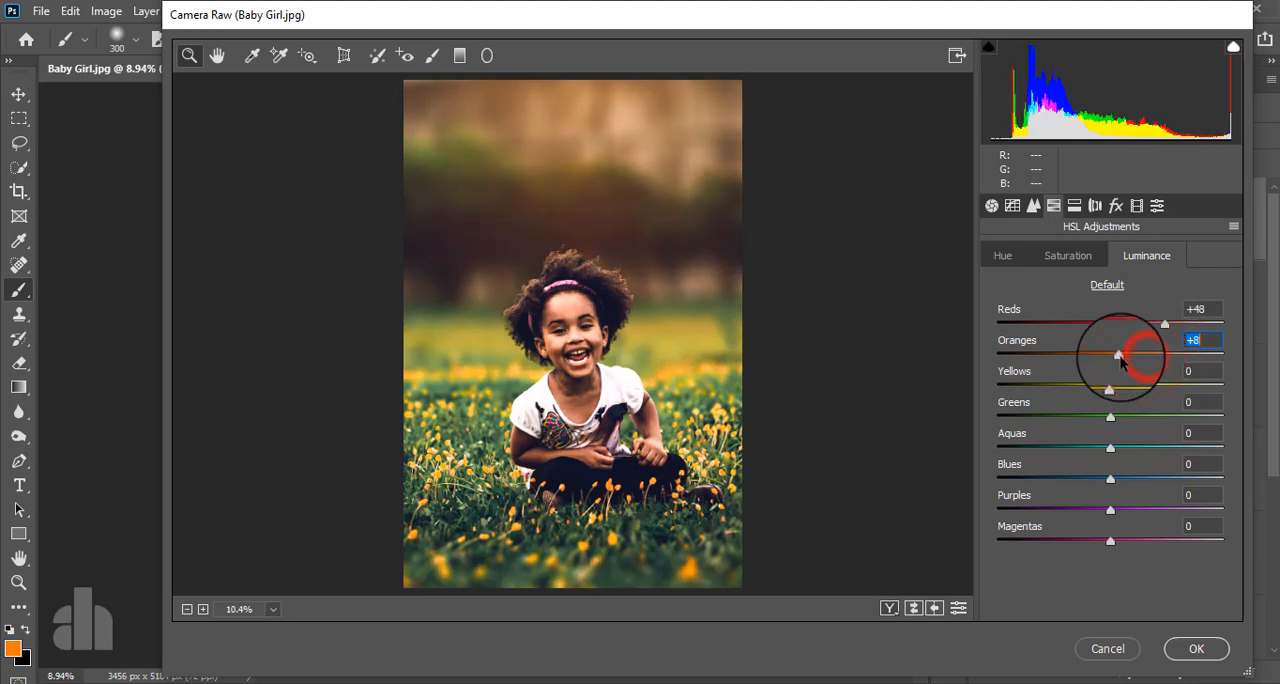
{"action": "left_click_drag", "start_coordinate": [1165, 322], "coordinate": [1117, 331]}
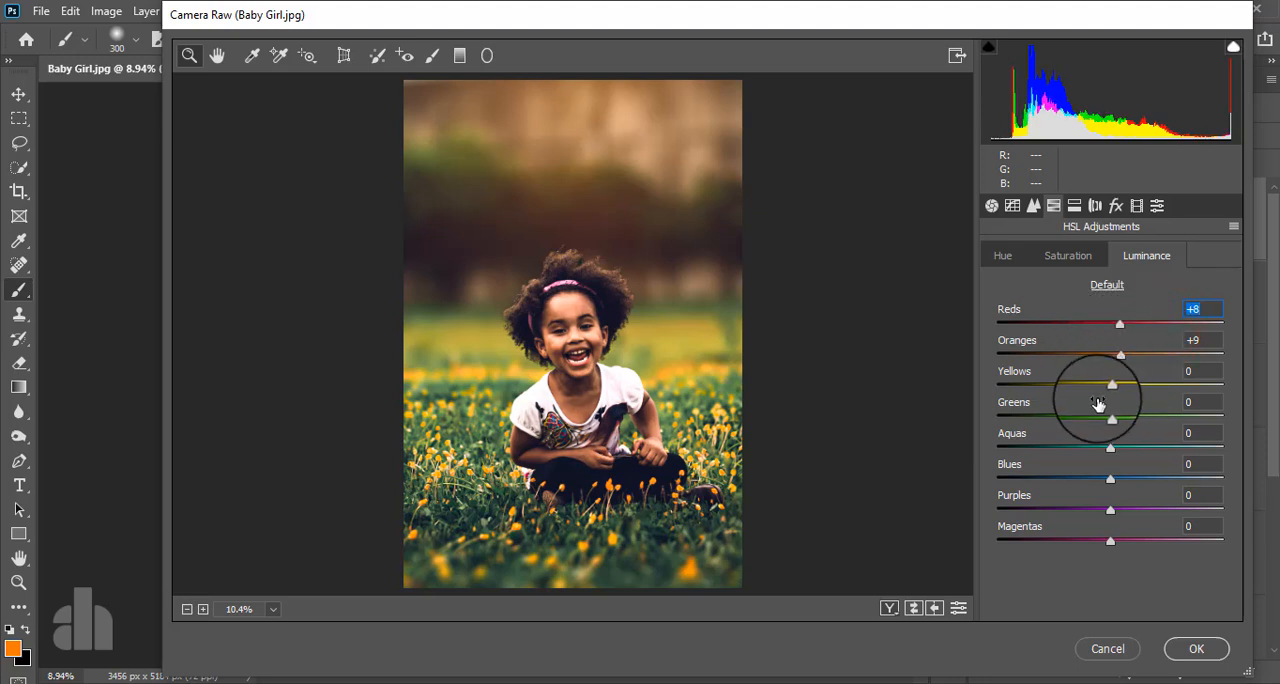
{"action": "left_click_drag", "start_coordinate": [1112, 385], "coordinate": [1076, 387]}
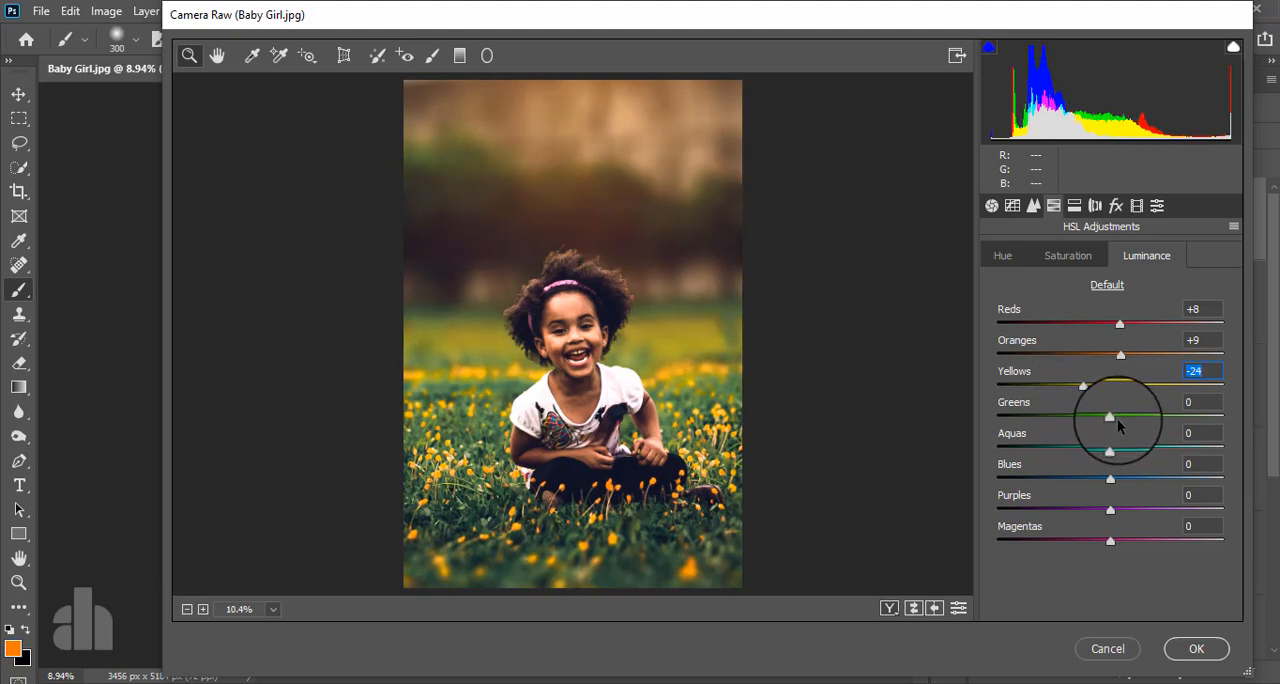
{"action": "mouse_move", "coordinate": [1112, 420]}
{"action": "left_mouse_down"}
{"action": "mouse_move", "coordinate": [1077, 419]}
{"action": "mouse_move", "coordinate": [1131, 424]}
{"action": "left_mouse_up"}
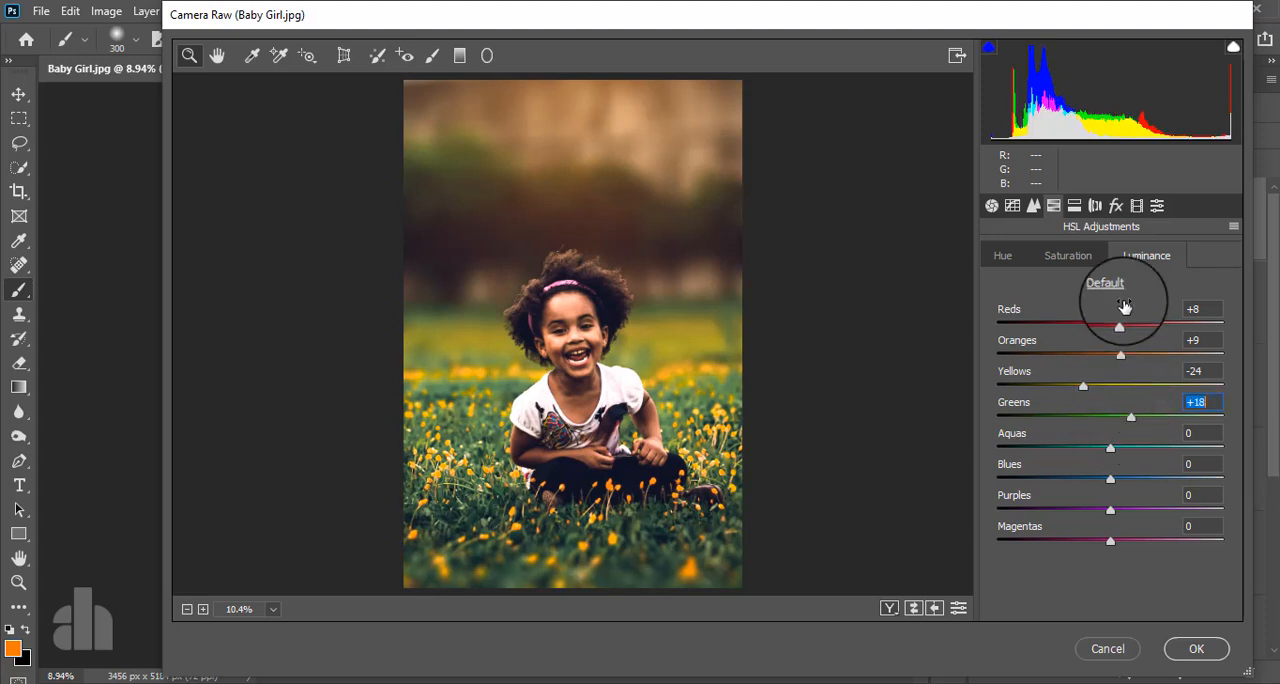
- Apply split toning with Highlights at Hue 212, Saturation 10 and Shadows at Hue 149, Saturation 10
{"action": "left_click", "coordinate": [1074, 207]}
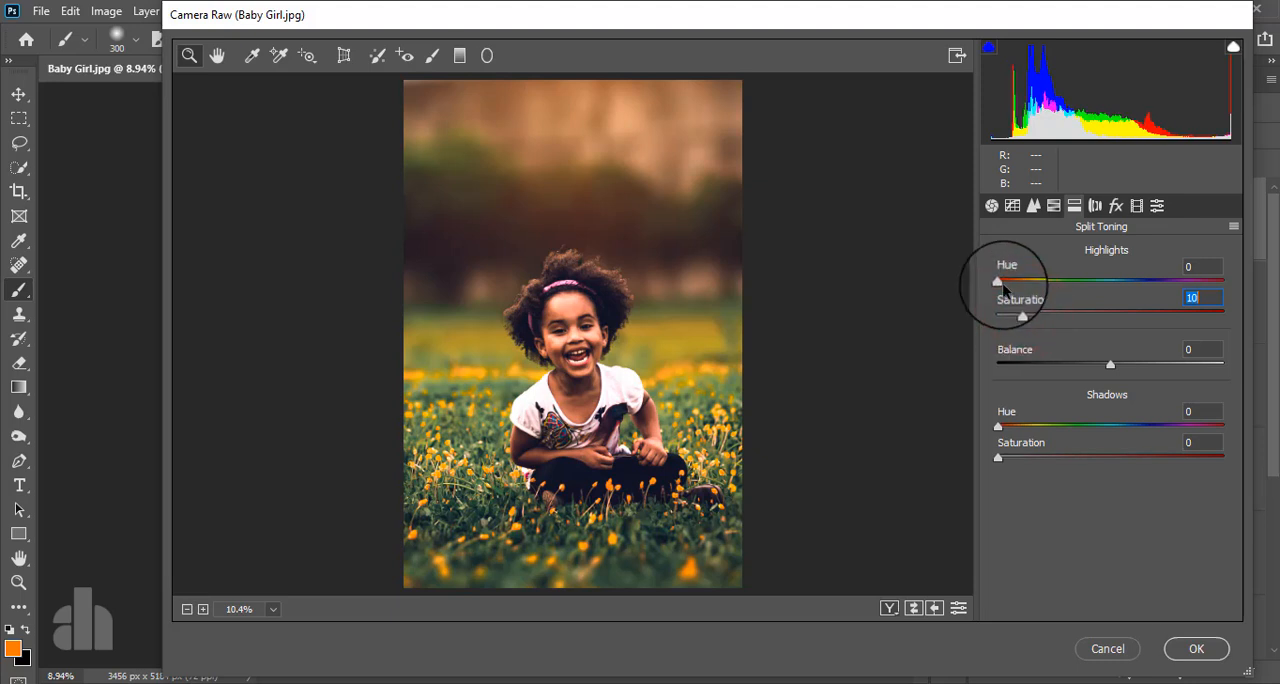
{"action": "left_click_drag", "start_coordinate": [998, 280], "coordinate": [1129, 292]}
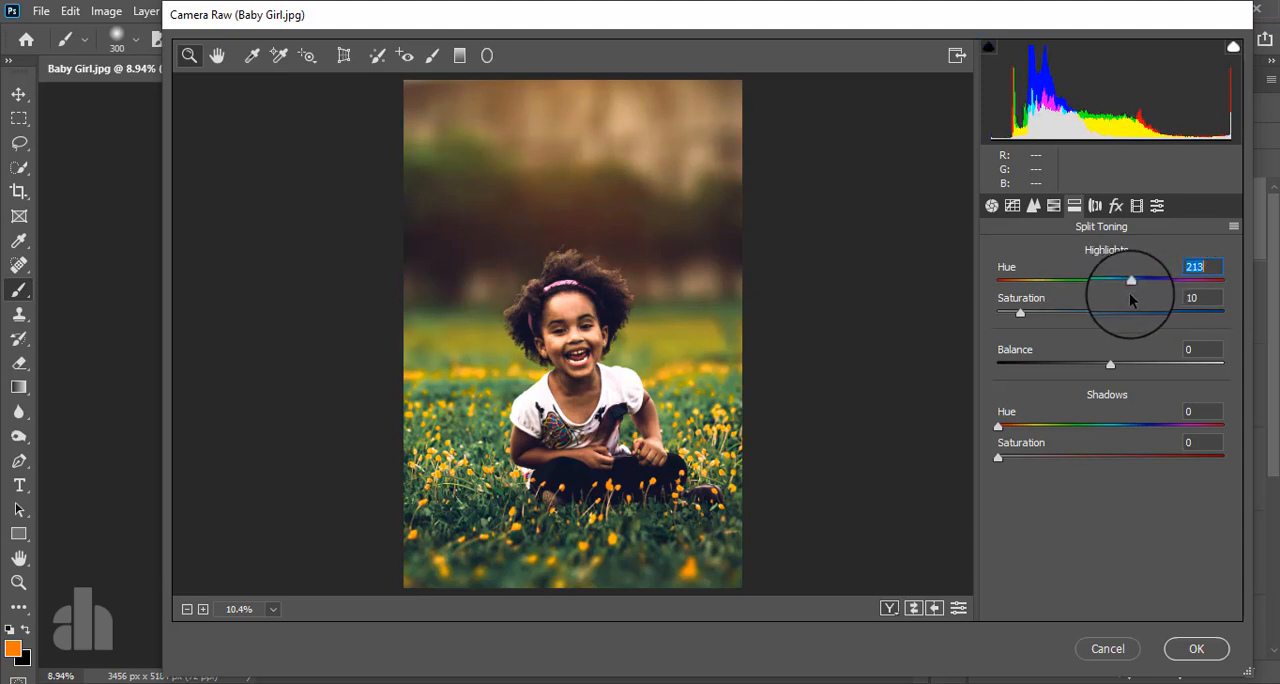
{"action": "left_click_drag", "start_coordinate": [998, 457], "coordinate": [1013, 455]}
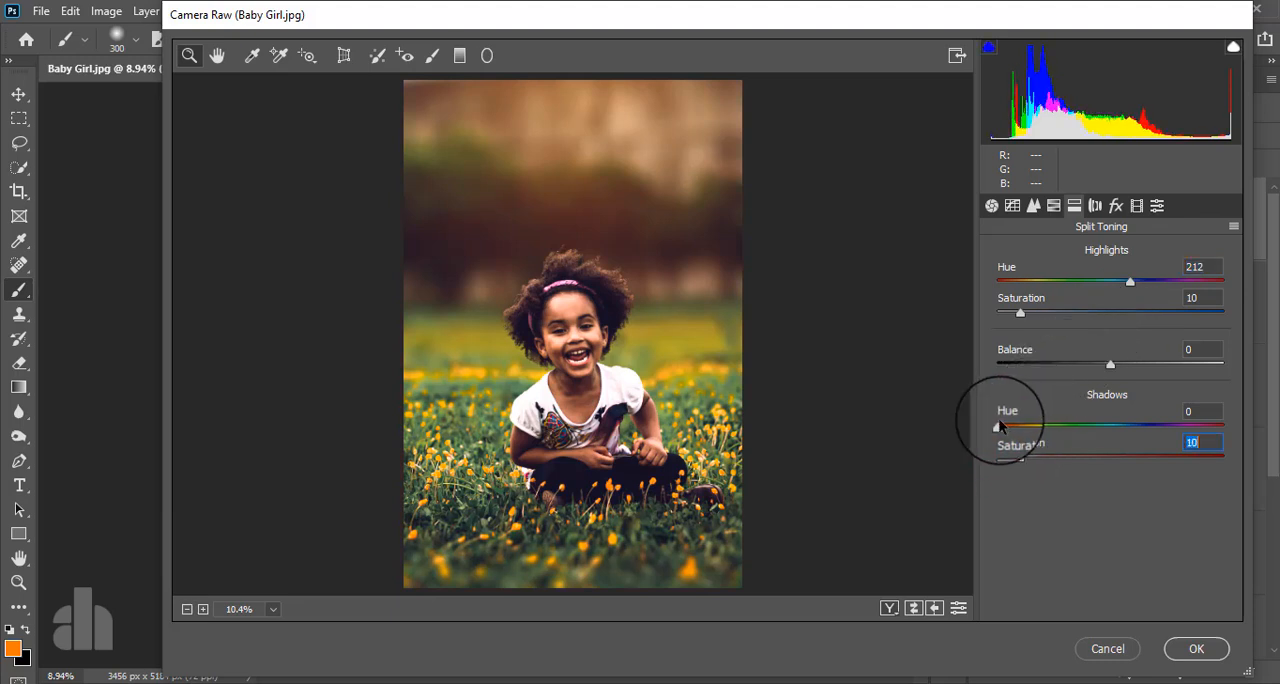
{"action": "left_click_drag", "start_coordinate": [997, 424], "coordinate": [1107, 428]}
{"action": "left_click_drag", "start_coordinate": [1134, 427], "coordinate": [1090, 427]}
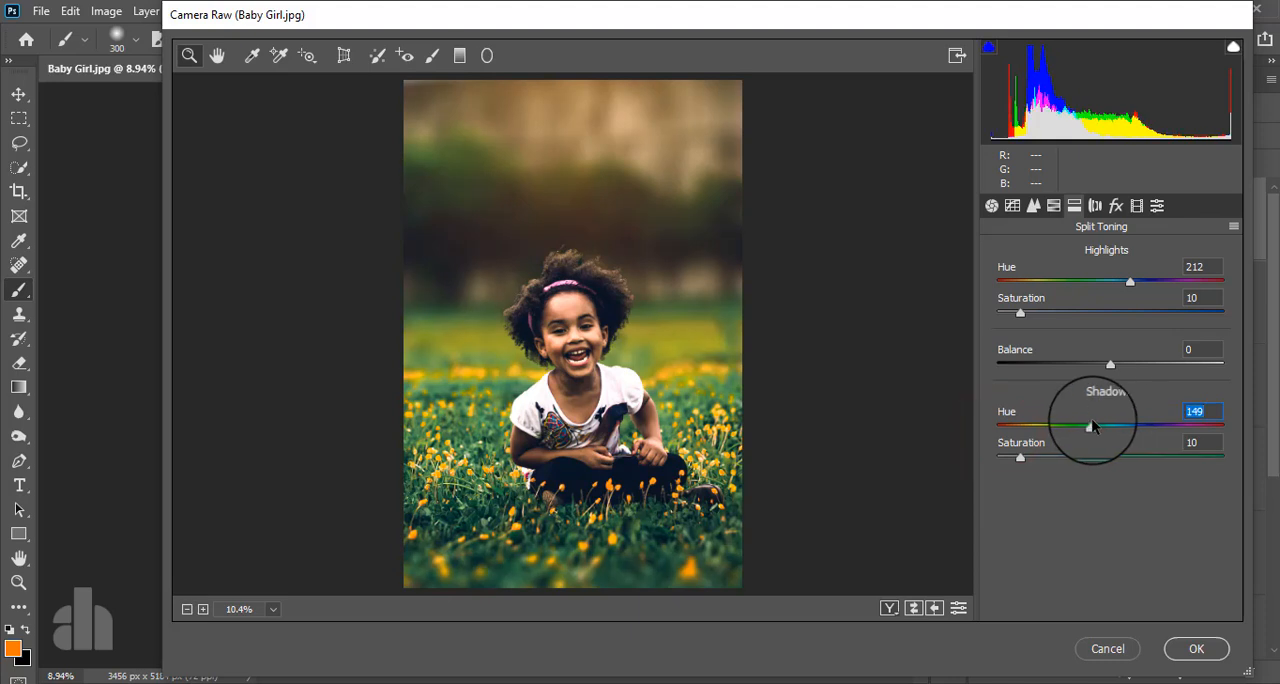
- Set the post-crop vignetting Amount to -23 and the basic Exposure to +0.15
{"action": "left_click", "coordinate": [1116, 205]}
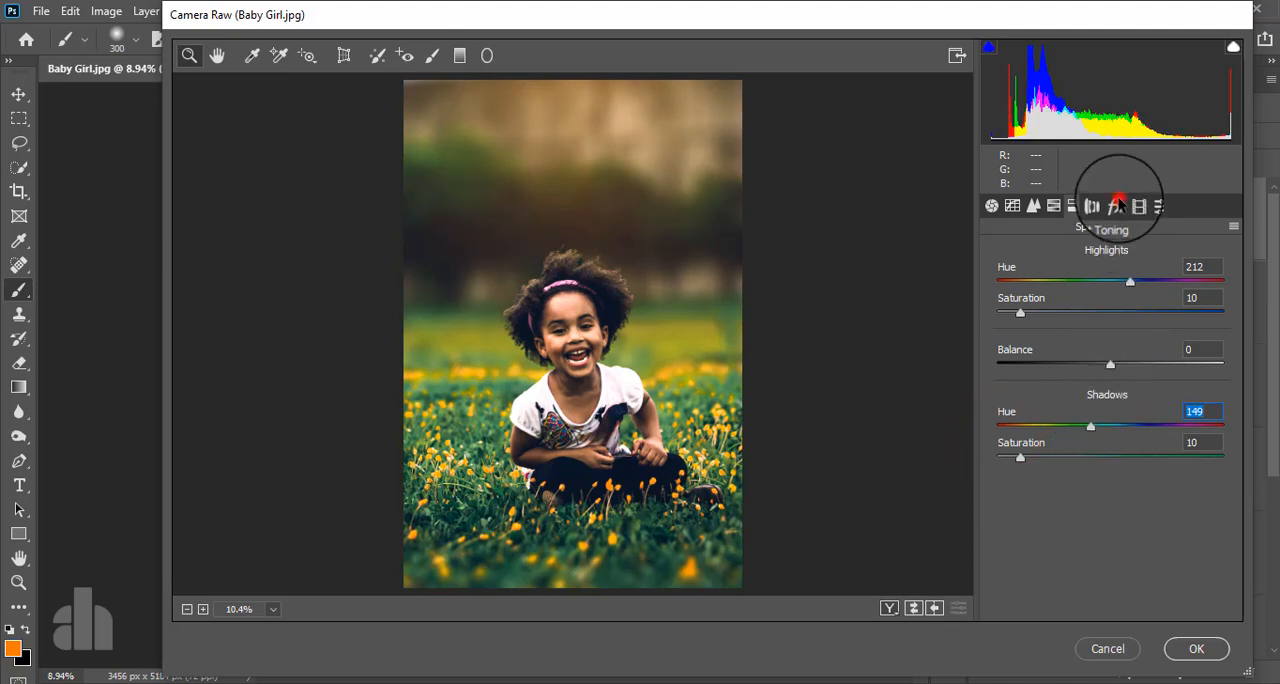
{"action": "left_click_drag", "start_coordinate": [1110, 453], "coordinate": [1083, 453]}
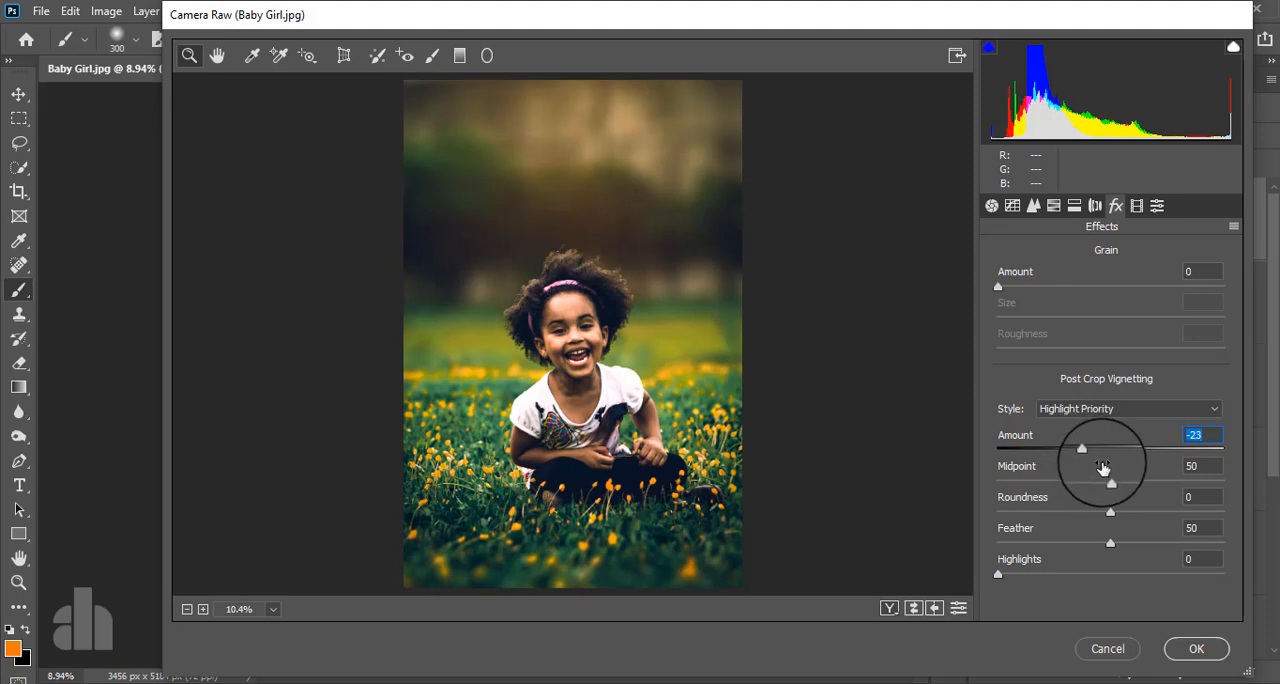
{"action": "left_click", "coordinate": [992, 208]}
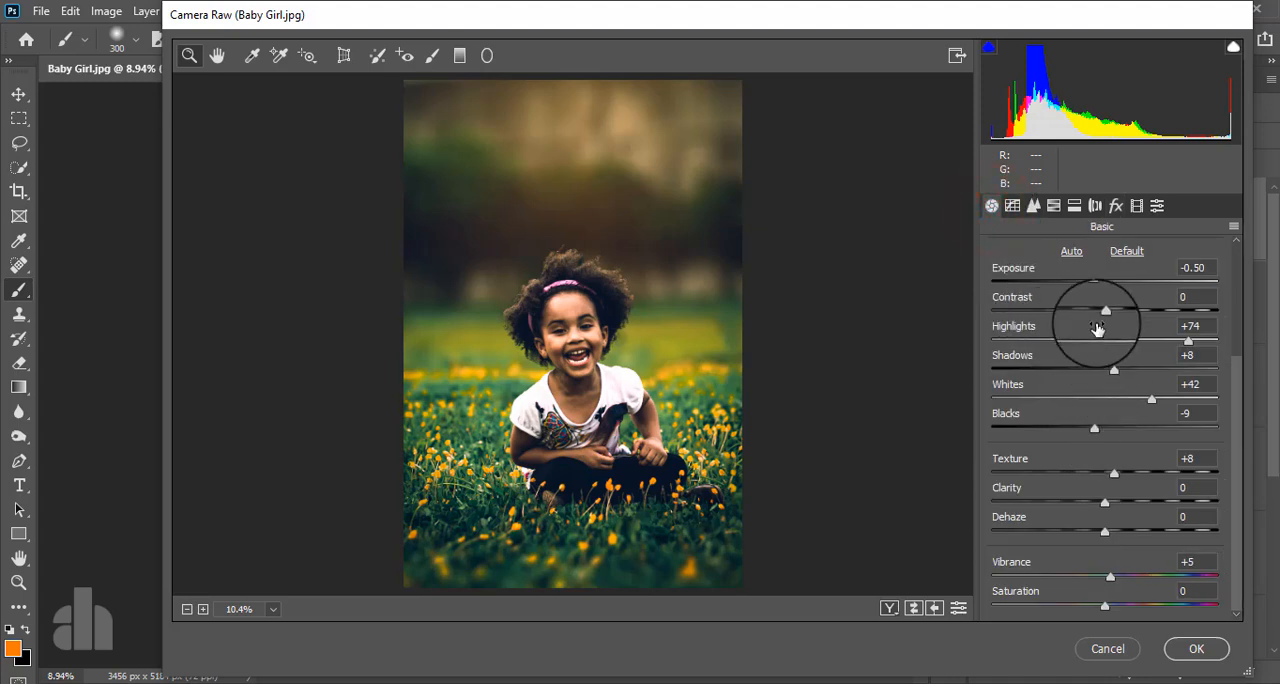
{"action": "left_click_drag", "start_coordinate": [1095, 288], "coordinate": [1105, 286]}
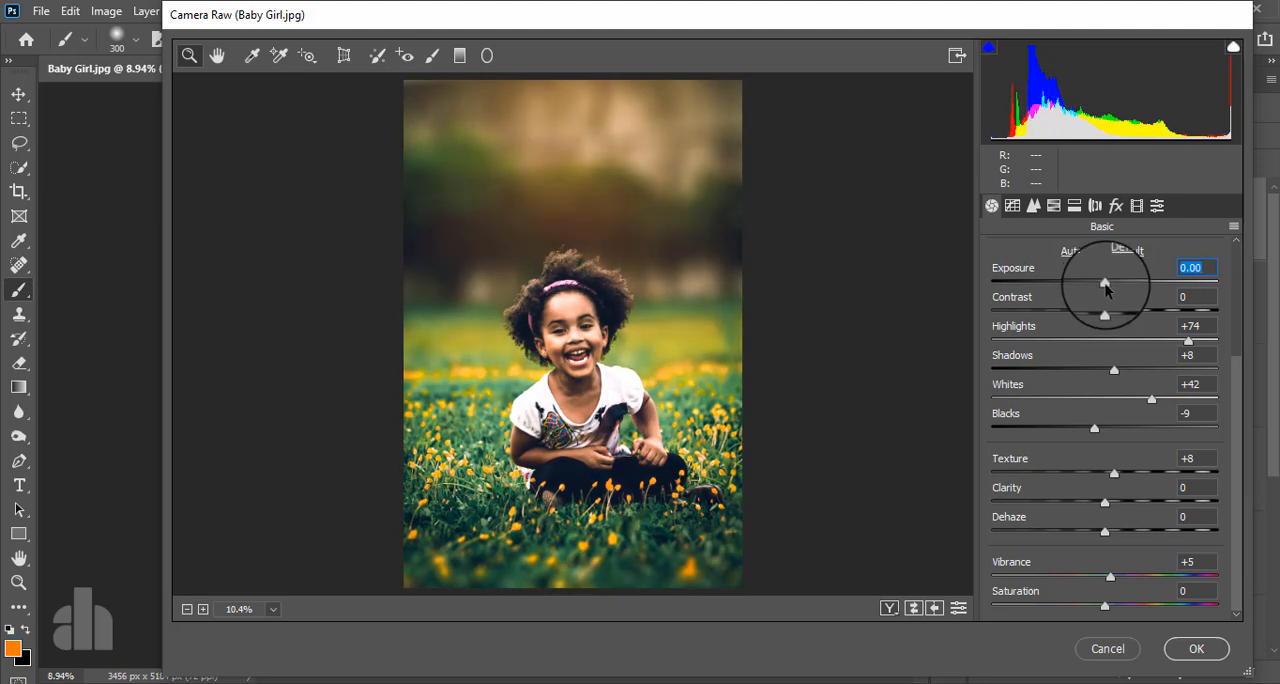
{"action": "left_click_drag", "start_coordinate": [1105, 286], "coordinate": [1108, 286]}
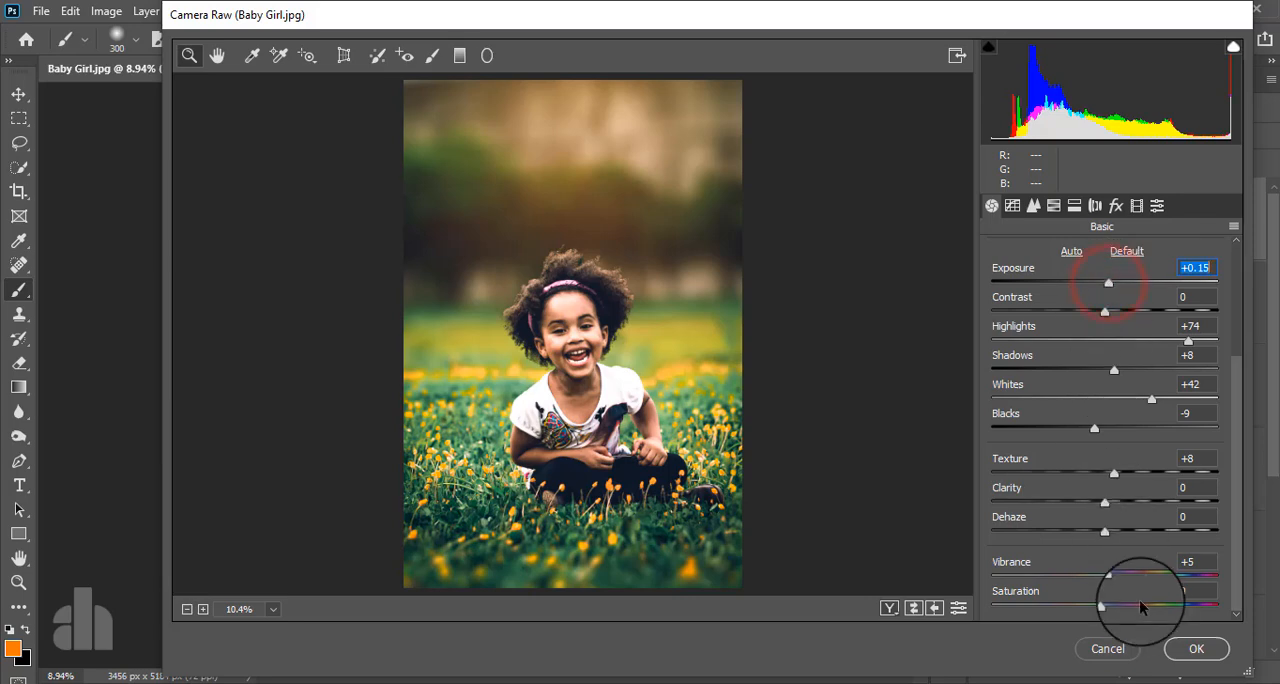
- Apply the Camera Raw adjustments to Layer 2 and compare the image with that layer hidden and shown
{"action": "left_click", "coordinate": [1177, 652]}
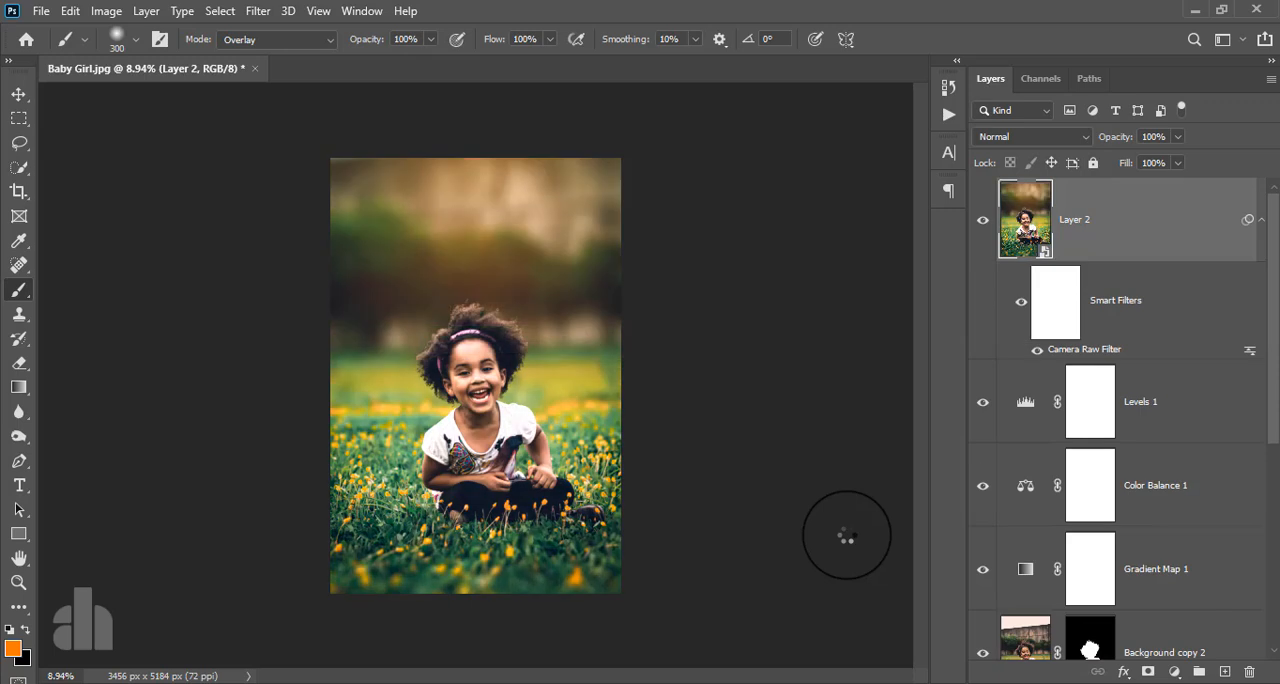
{"action": "left_click", "coordinate": [983, 224]}
{"action": "left_click", "coordinate": [983, 223]}
{"action": "left_click", "coordinate": [1151, 226]}
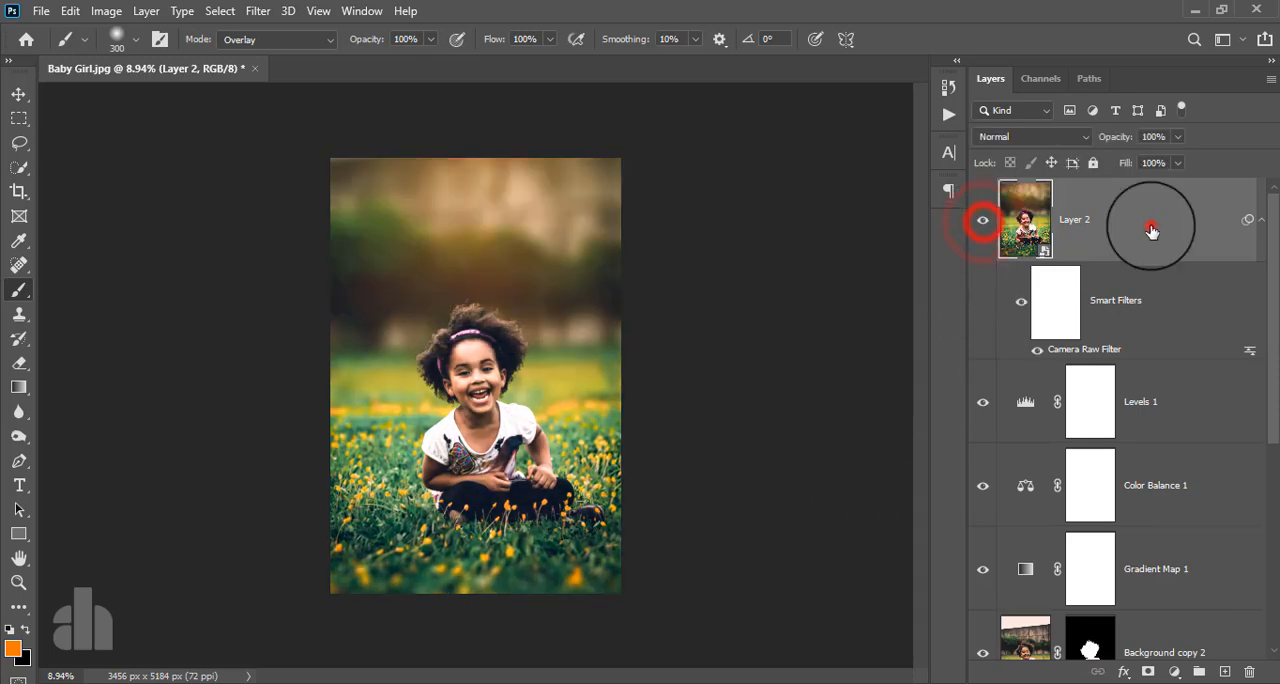
- Open Layer 2 in the Nik Collection's Color Efex Pro 4 filter and accept its Smart Filter notice
{"action": "left_click", "coordinate": [264, 12]}
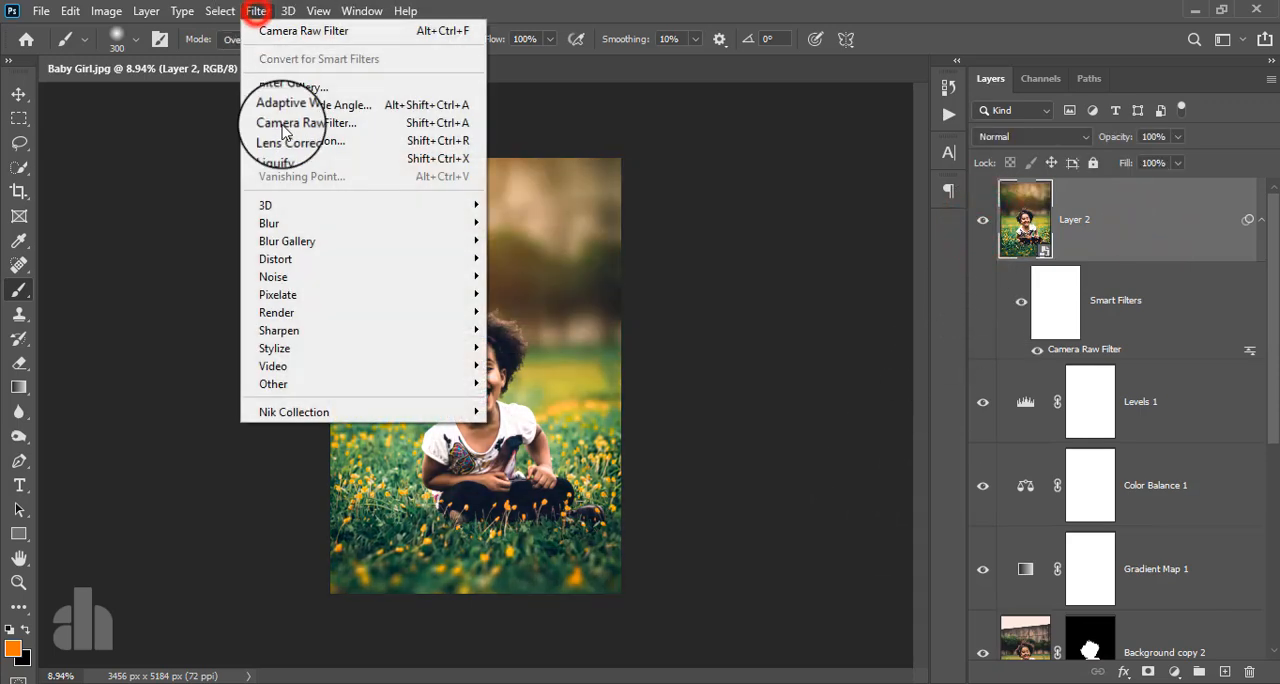
{"action": "left_click", "coordinate": [342, 407]}
{"action": "left_click", "coordinate": [510, 429]}
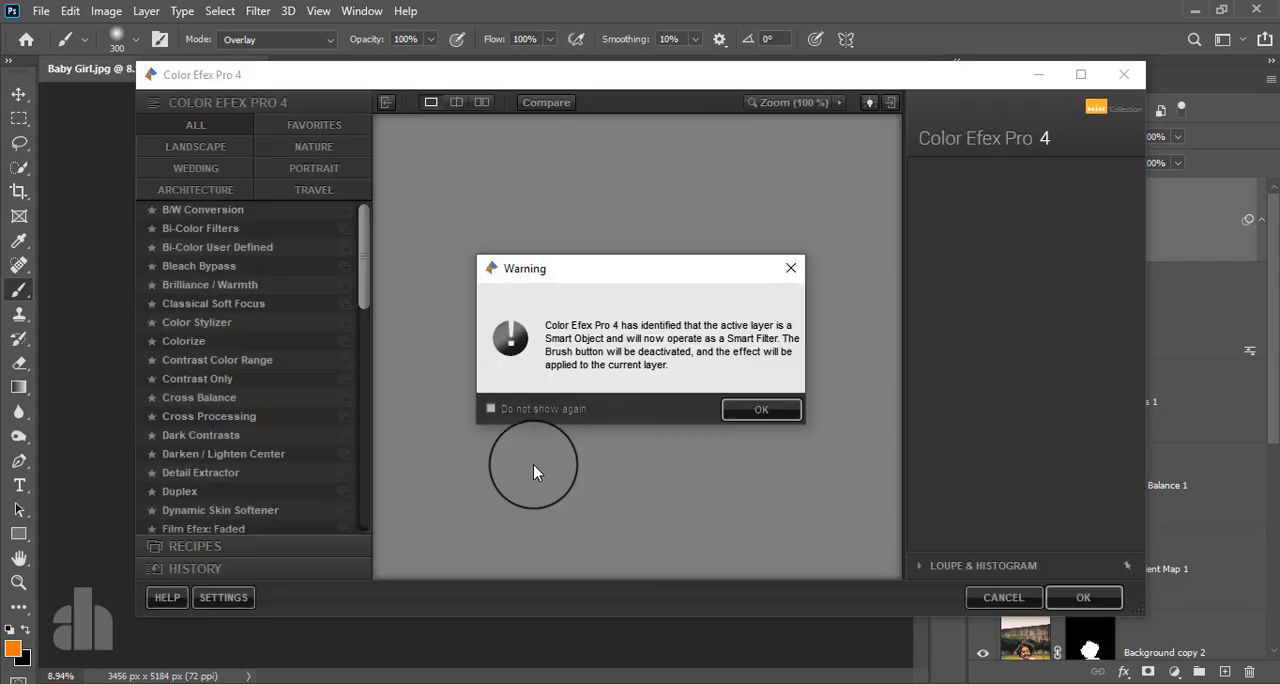
{"action": "left_click", "coordinate": [742, 412]}
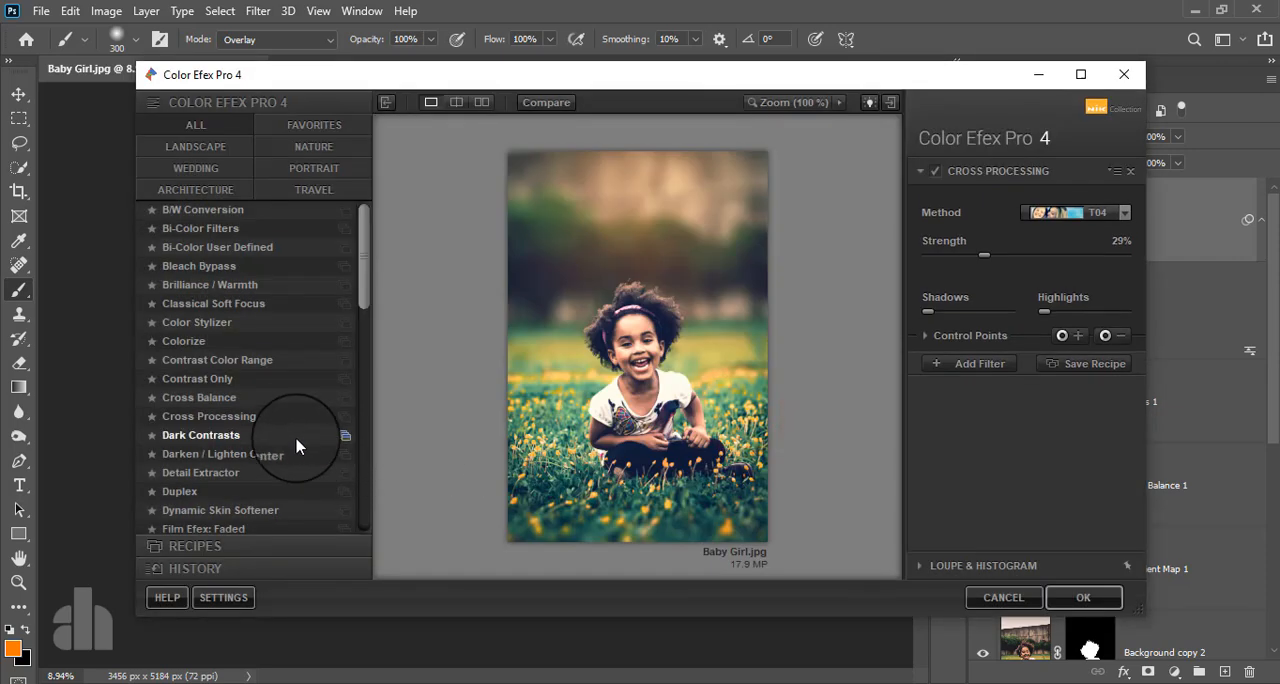
- Apply the Cross Processing filter with method T04 at 33% strength, previewing it off and on first
{"action": "left_click", "coordinate": [236, 416]}
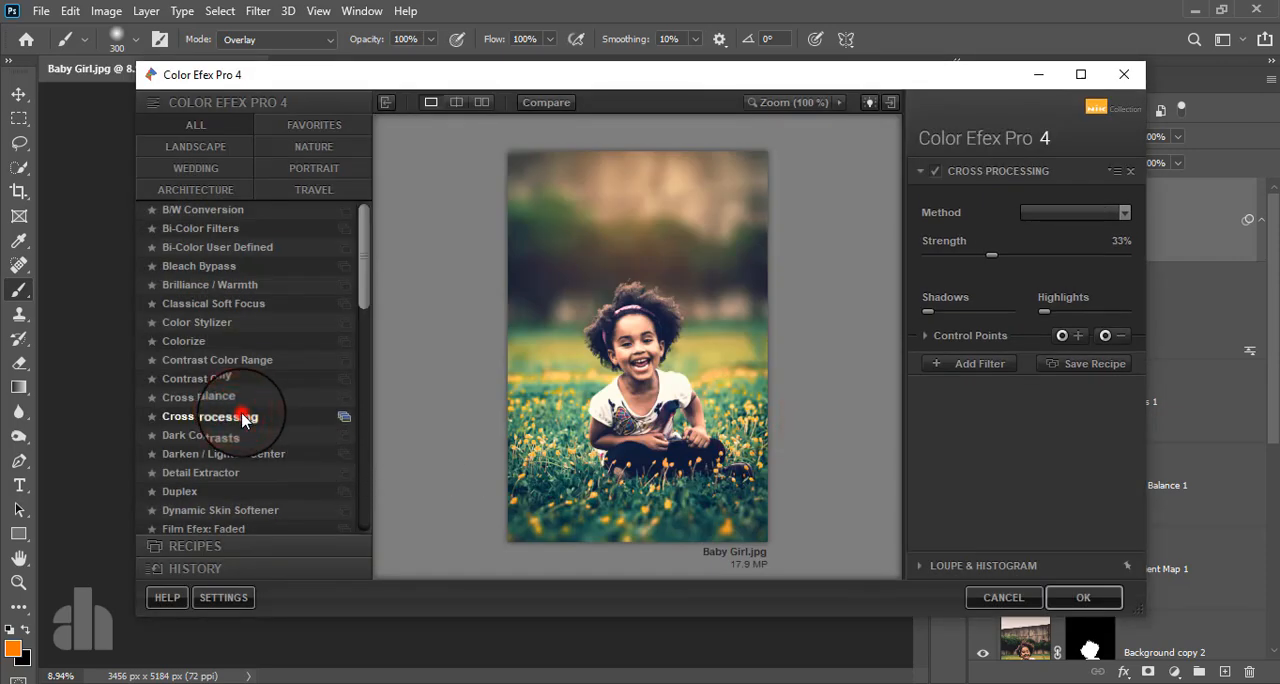
{"action": "left_click", "coordinate": [1066, 212]}
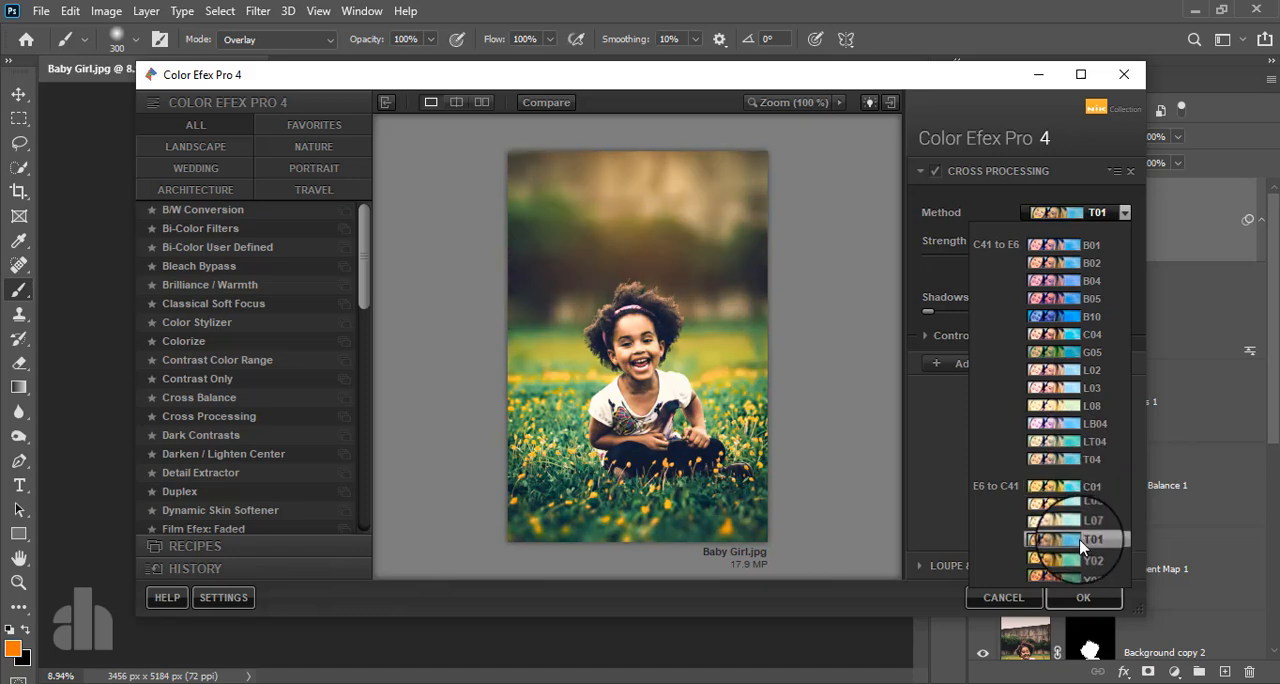
{"action": "left_click", "coordinate": [1070, 459]}
{"action": "left_click", "coordinate": [933, 171]}
{"action": "left_click", "coordinate": [933, 171]}
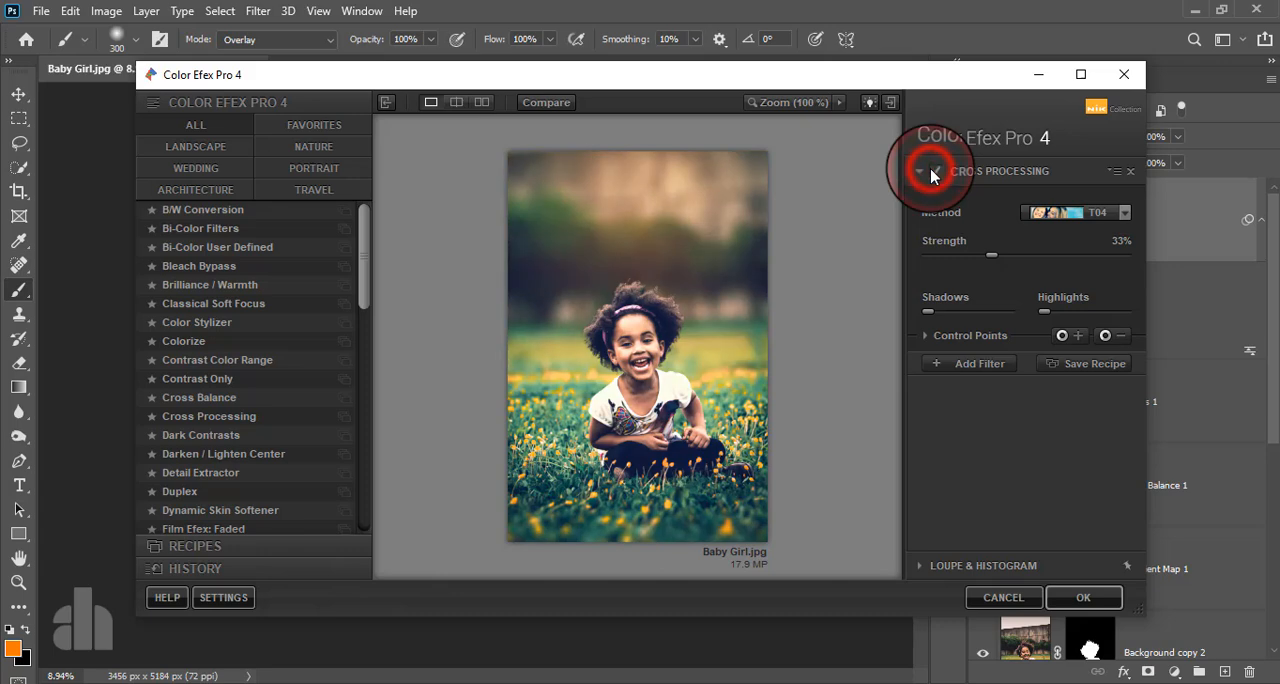
{"action": "left_click", "coordinate": [1096, 600]}
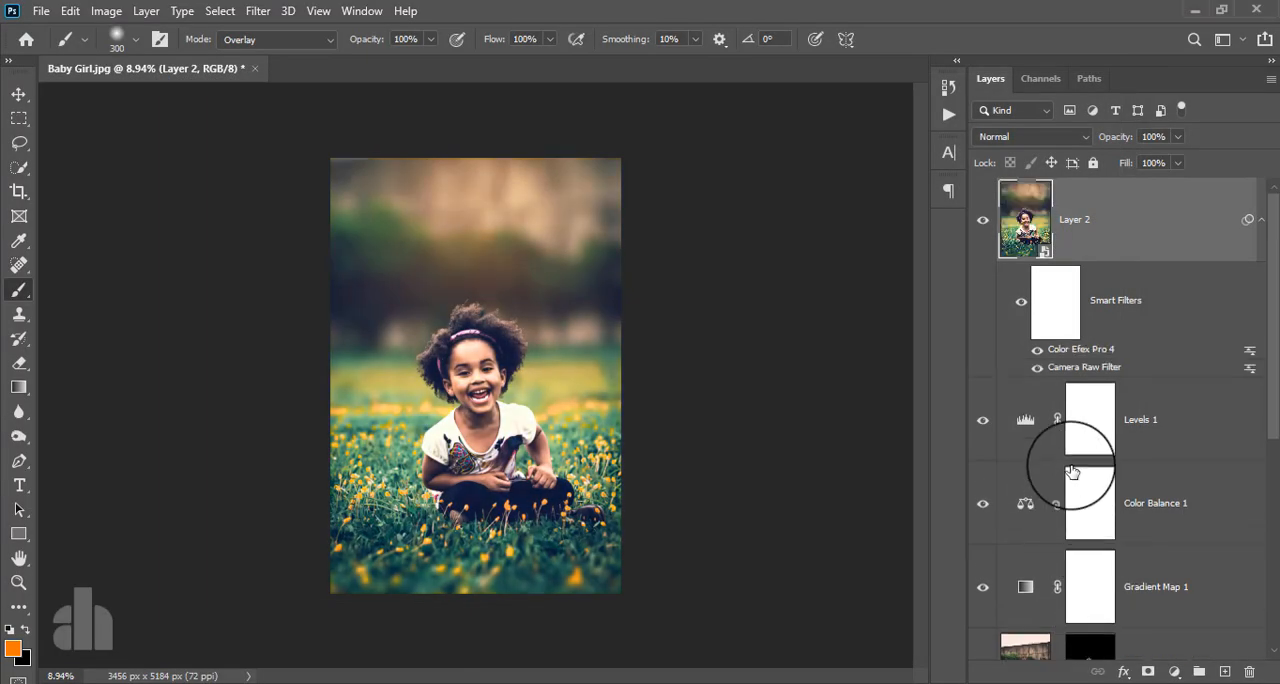
- Compare the original Background layer alone with the finished edit by toggling all other layers' visibility
{"action": "scroll", "coordinate": [1080, 450], "scroll_direction": "down", "scroll_amount": 5}
{"action": "left_click", "coordinate": [983, 619], "text": "alt"}
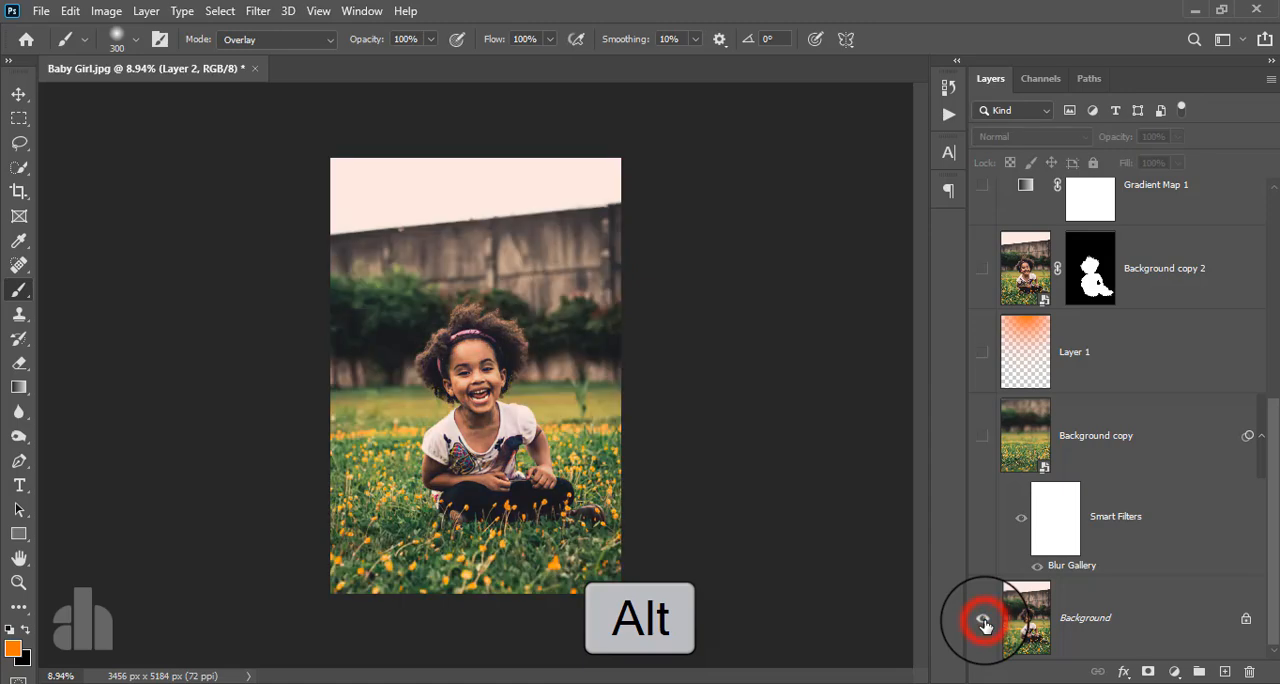
{"action": "left_click", "coordinate": [983, 621], "text": "alt"}
{"action": "left_click", "coordinate": [983, 621], "text": "alt"}
{"action": "left_click", "coordinate": [983, 621], "text": "alt"}
{"action": "scroll", "coordinate": [475, 394], "scroll_direction": "up", "scroll_amount": 5}
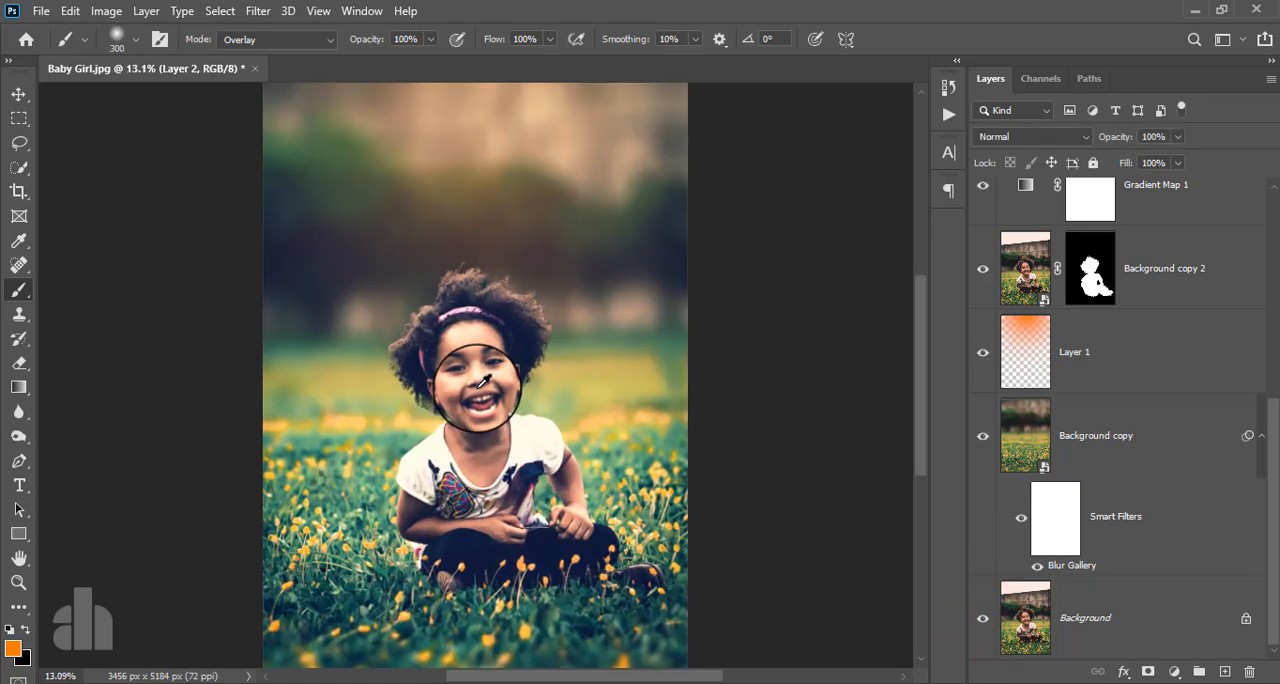
{"action": "scroll", "coordinate": [483, 381], "scroll_direction": "down", "scroll_amount": 5}
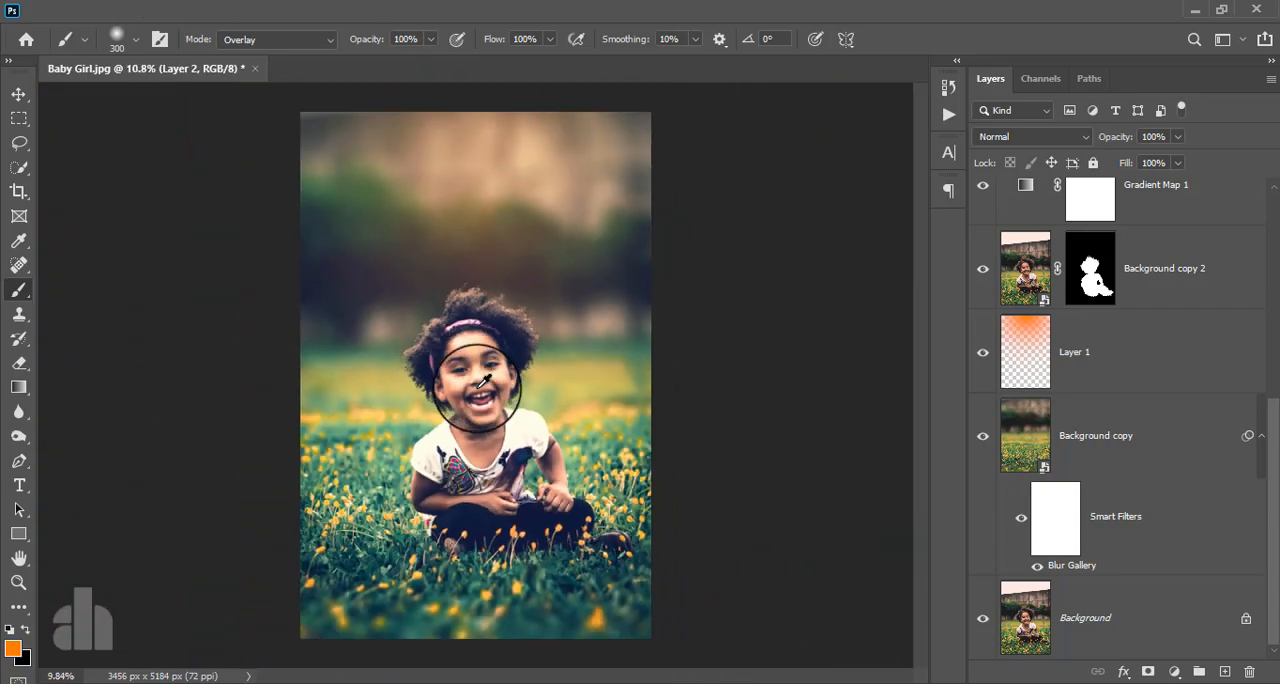
{"action": "left_click", "coordinate": [982, 626], "text": "alt"}
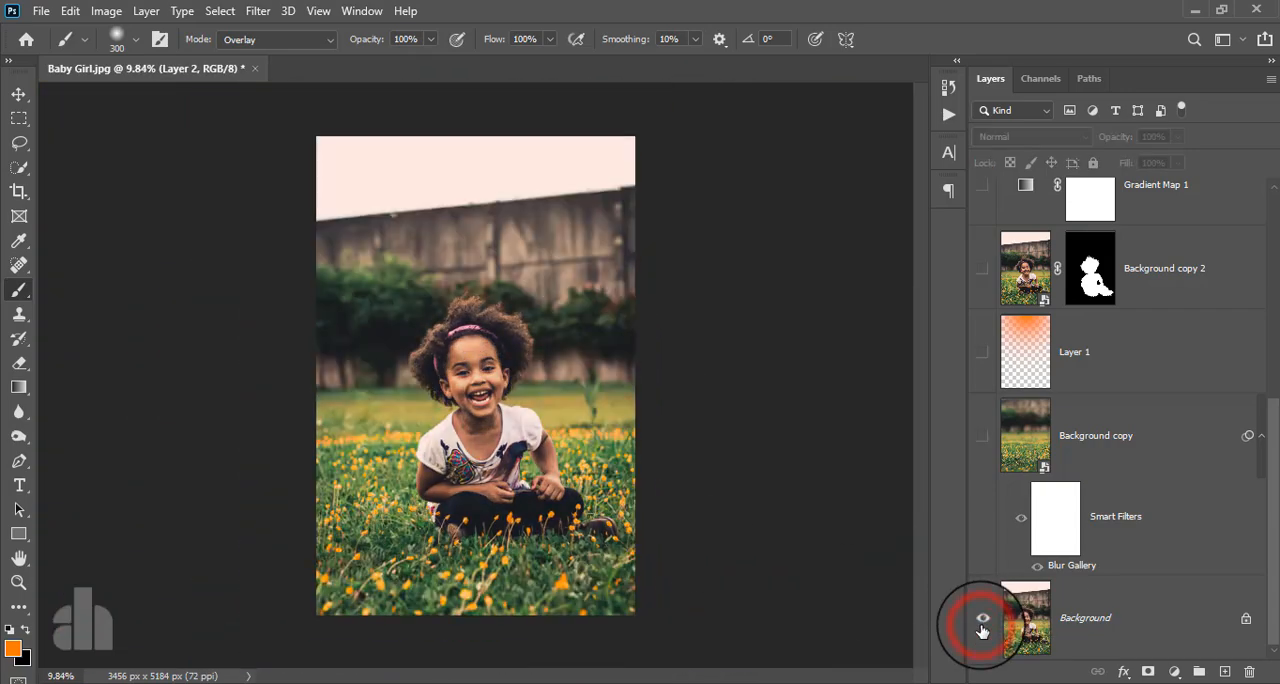
{"action": "left_click", "coordinate": [982, 621], "text": "alt"}
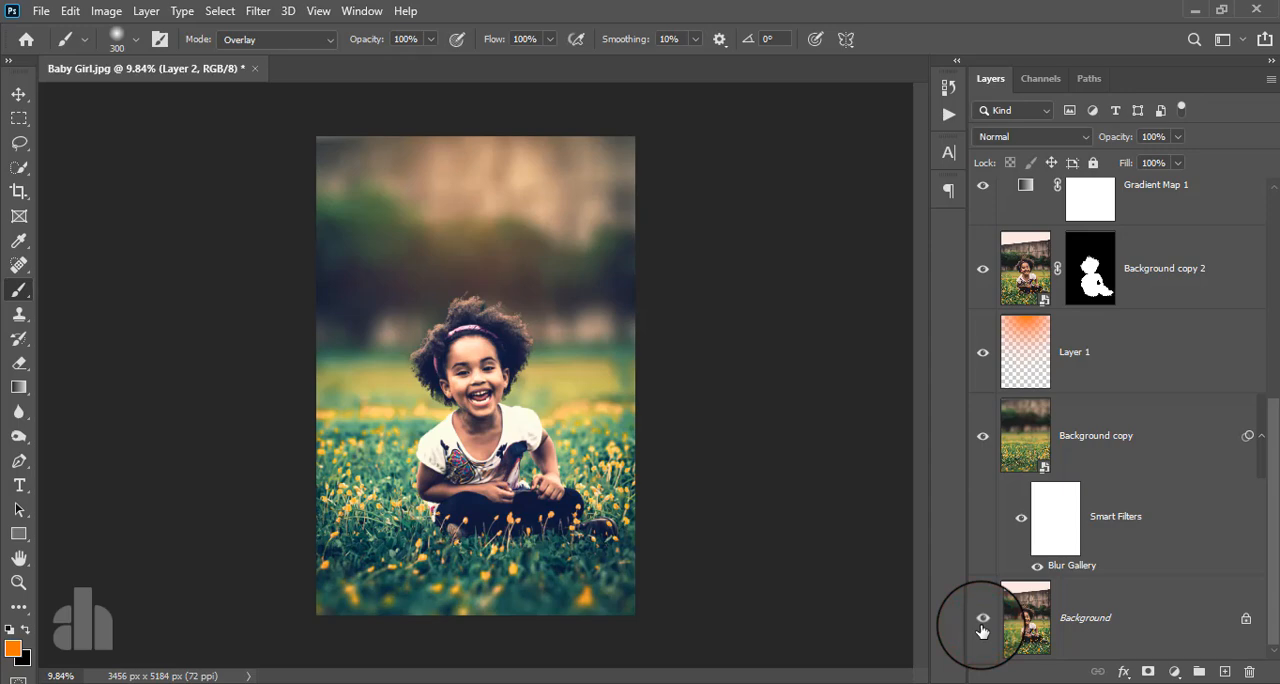